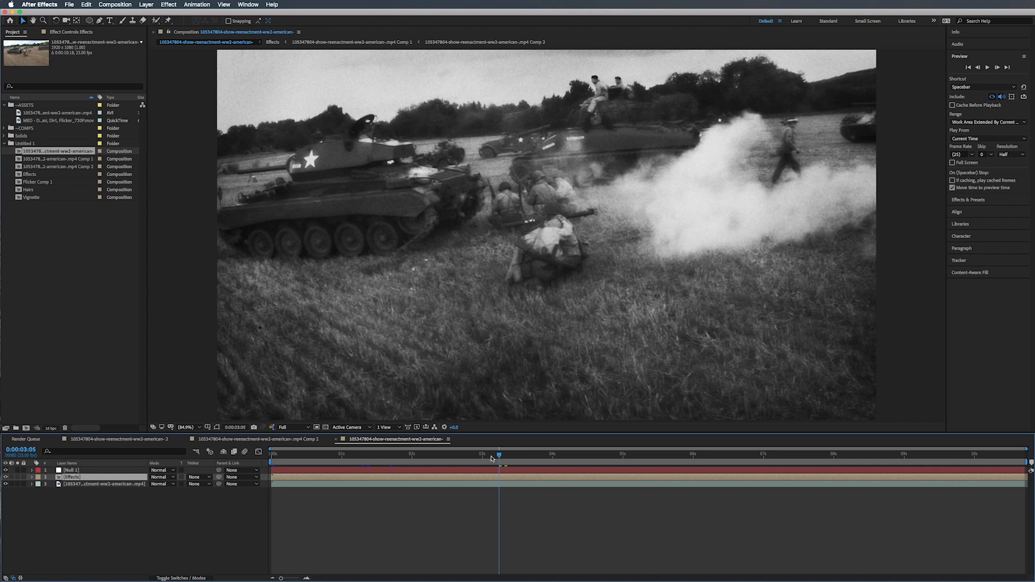
Scrub through the finished war-footage composition at several points up to 5 seconds to examine the old-film look
drag(492, 458, 293, 449)
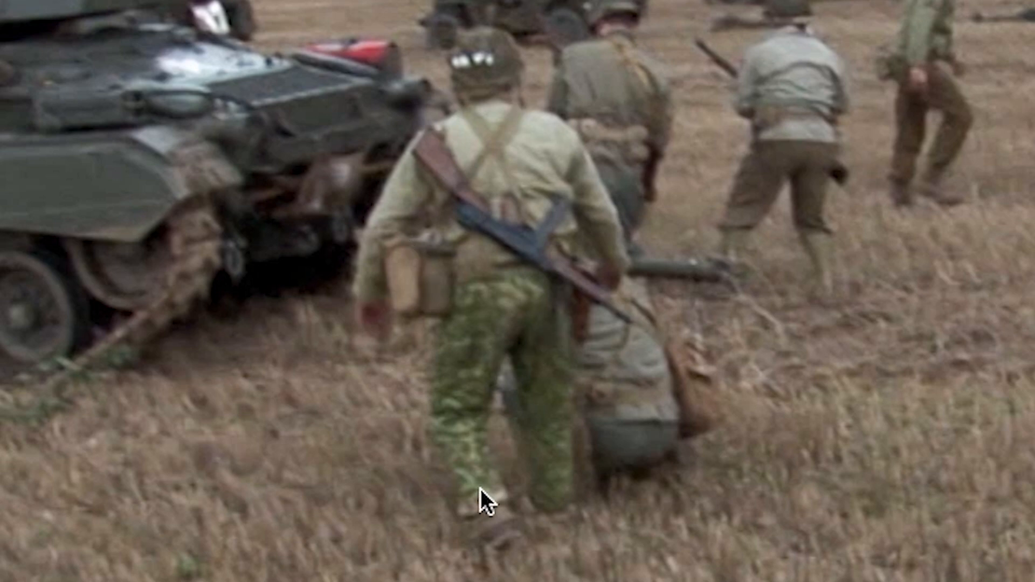
key(Escape)
drag(351, 454, 319, 456)
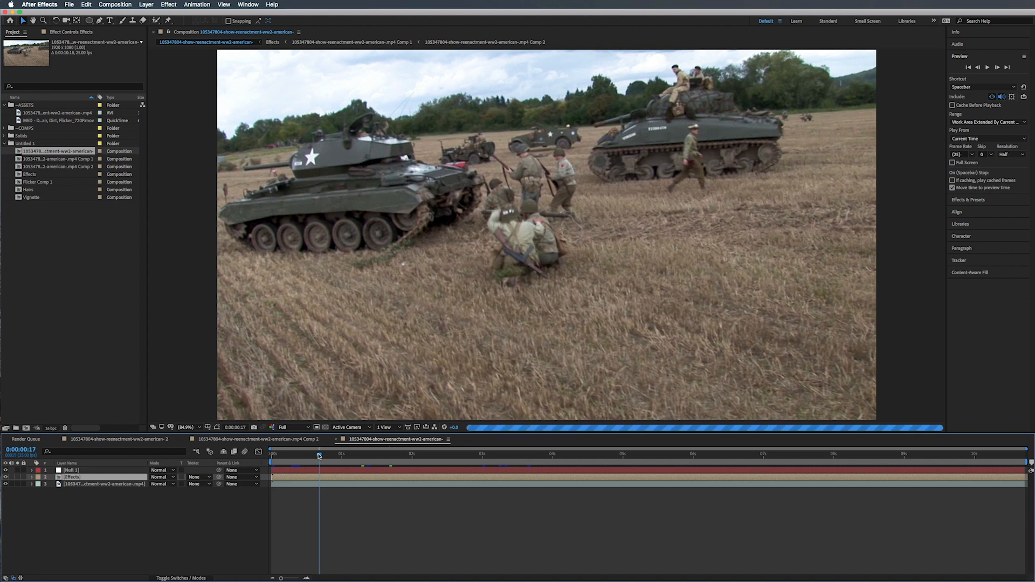
click(623, 455)
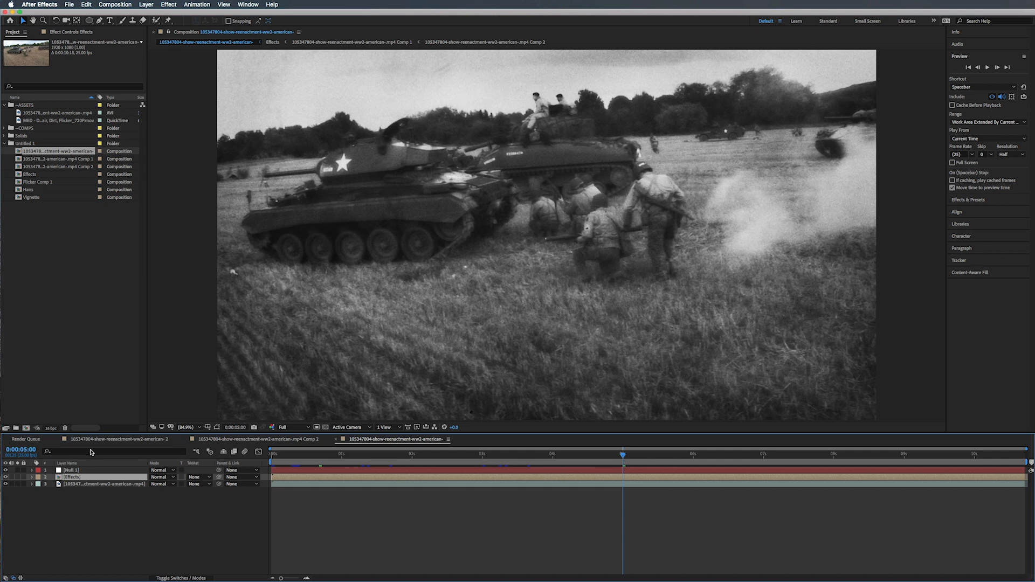
Show the effect controls of the Null 1 layer and collapse all its checkbox controls from Grain to B&W
click(61, 32)
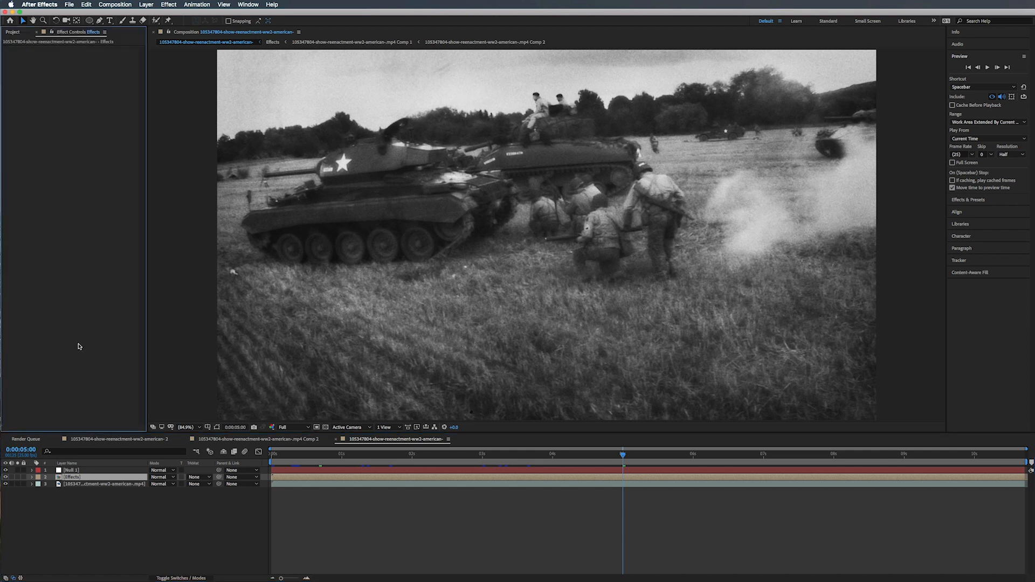
key(super+Up)
click(5, 50)
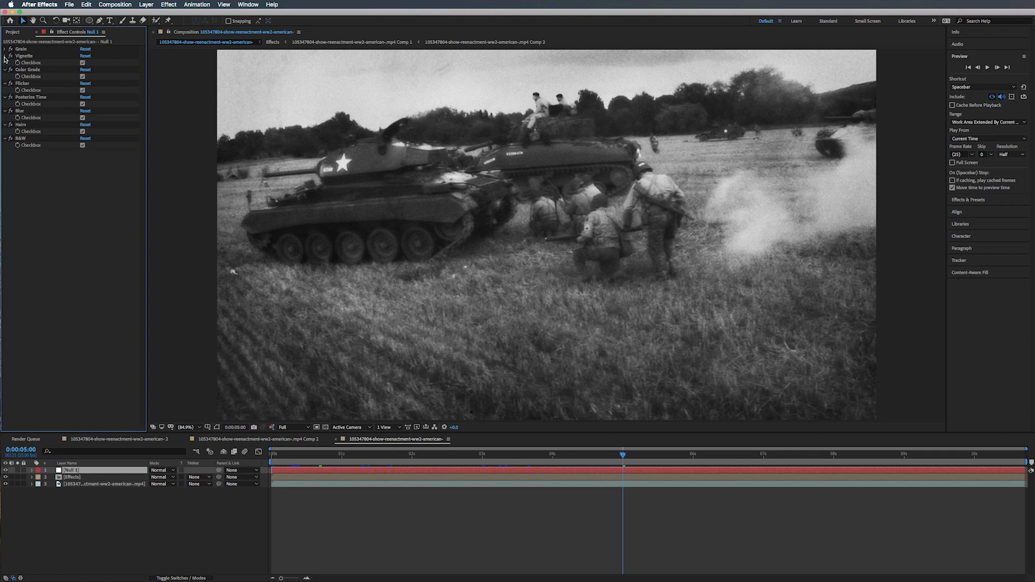
click(5, 56)
click(5, 63)
click(6, 70)
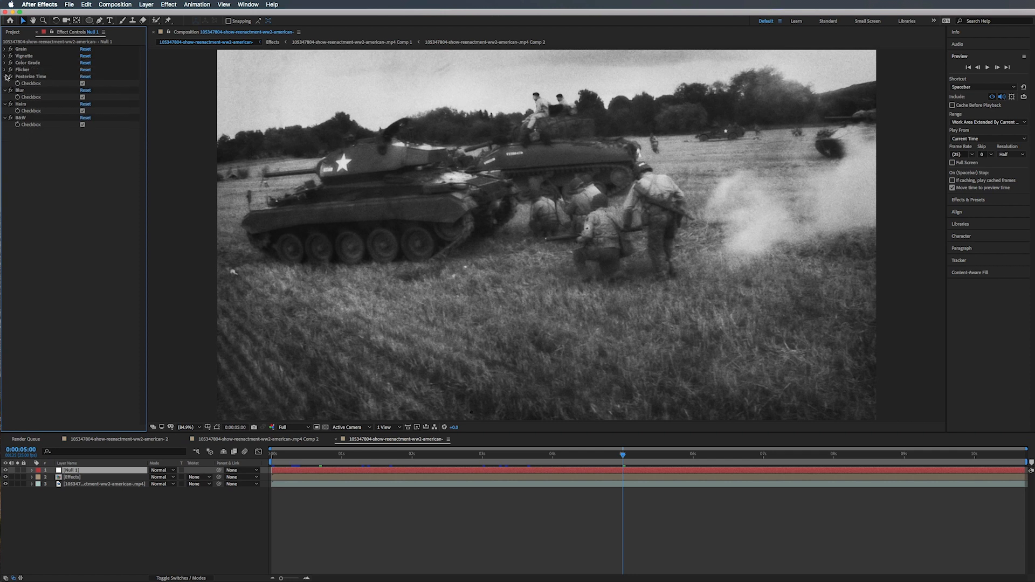
click(5, 77)
click(5, 84)
click(4, 90)
click(5, 97)
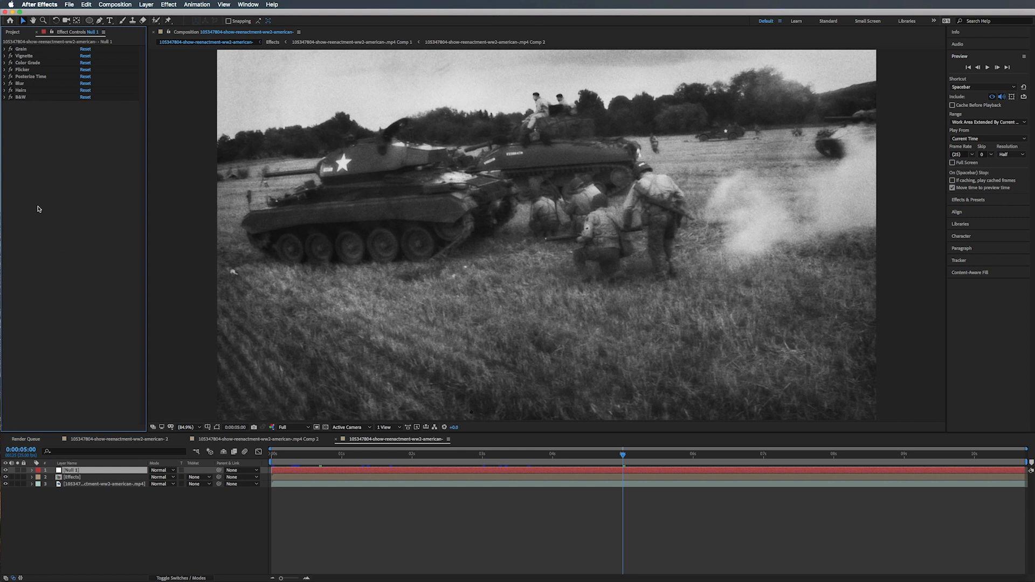
Select all the checkbox controls from Grain to B&W on Null 1 and expand them together
click(21, 50)
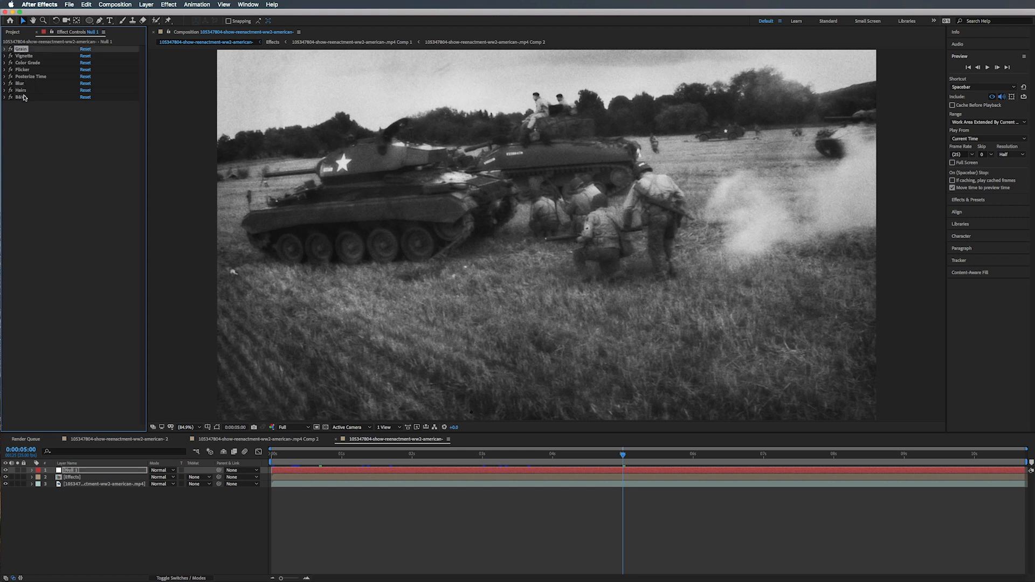
shift+click(24, 98)
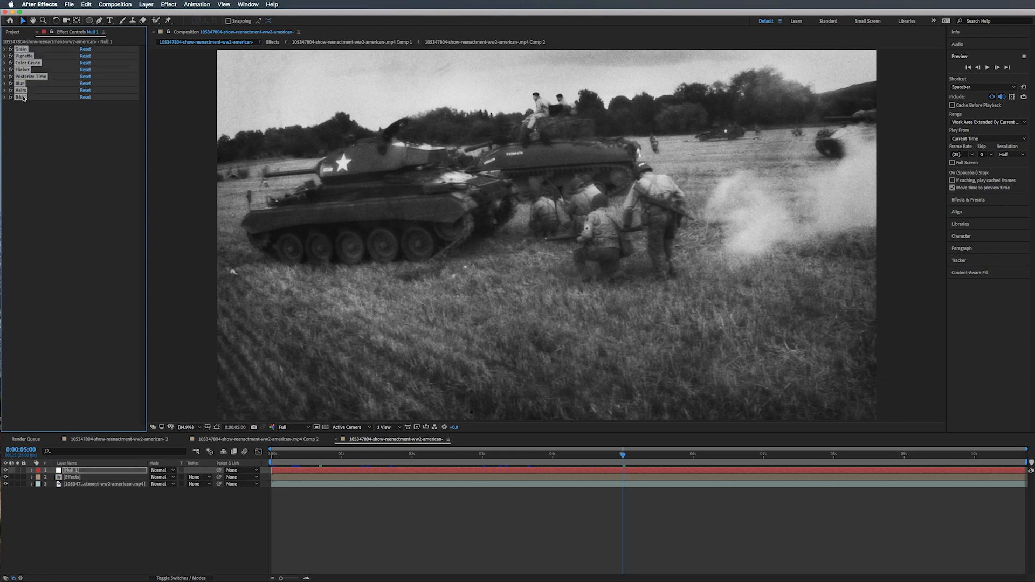
click(4, 97)
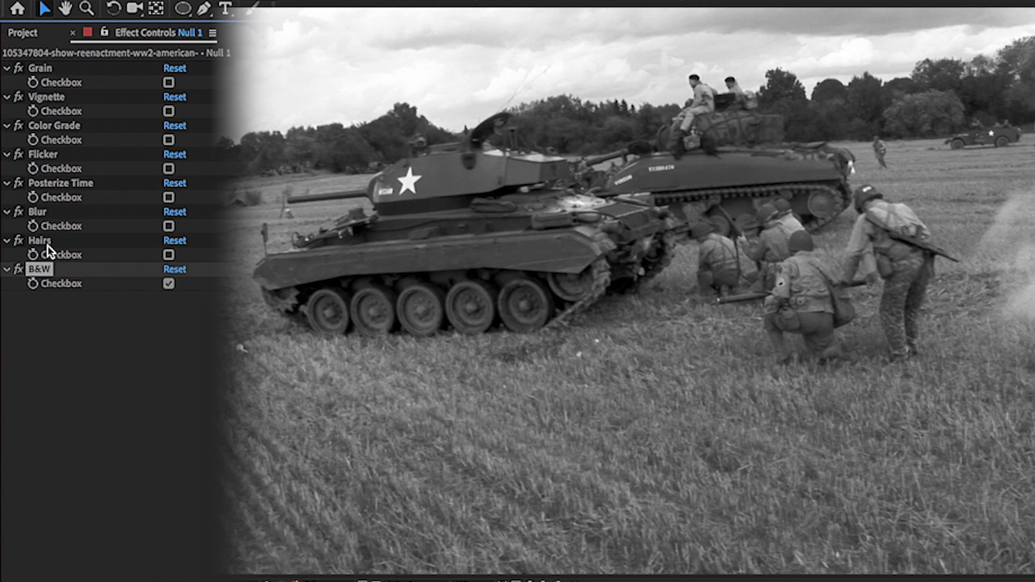
Enable the Hairs, Blur, Posterize Time, Flicker, Color Grade, Vignette and Grain checkboxes on Null 1 in turn, and collapse the controls
click(168, 255)
click(168, 226)
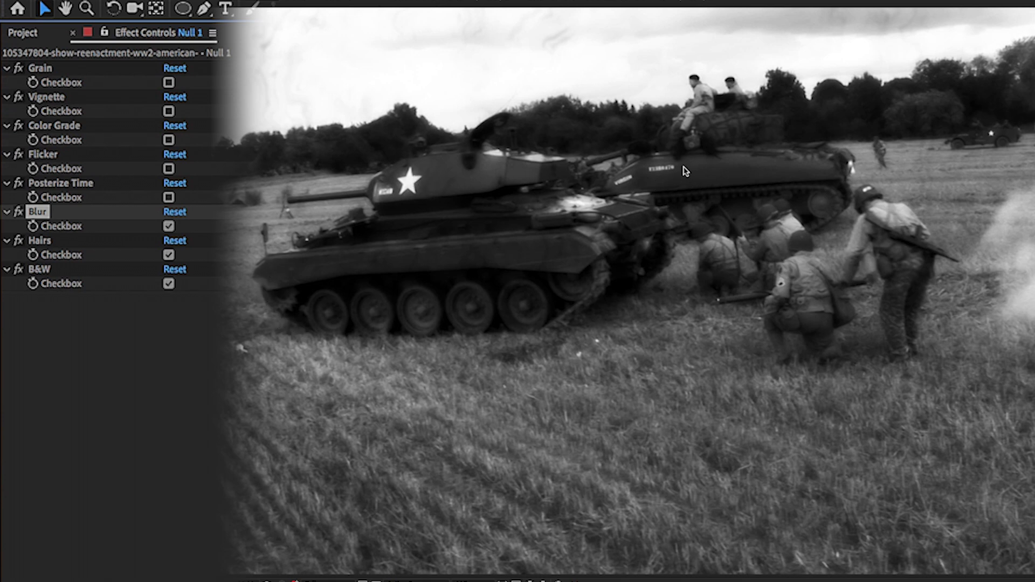
click(169, 197)
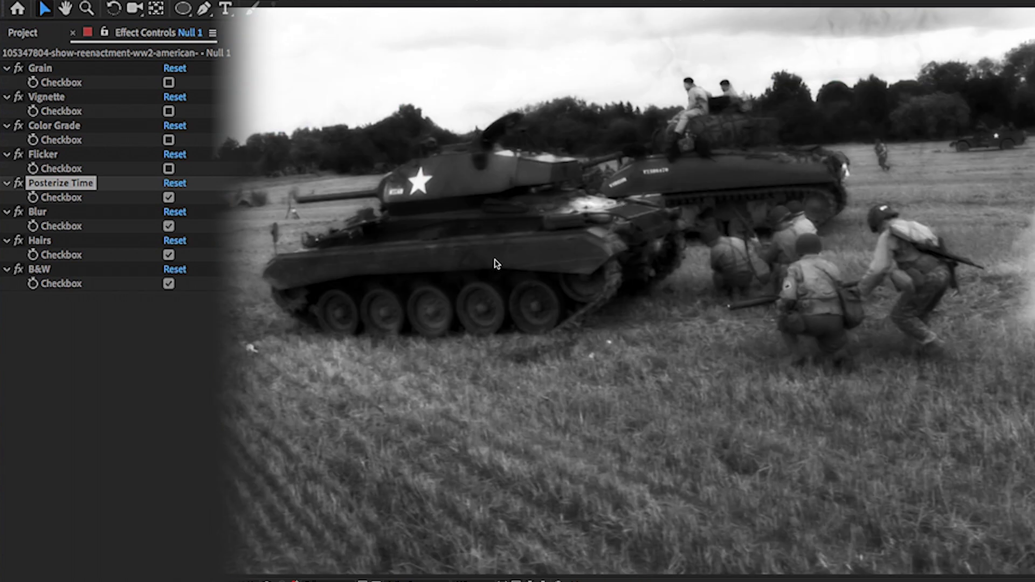
click(169, 170)
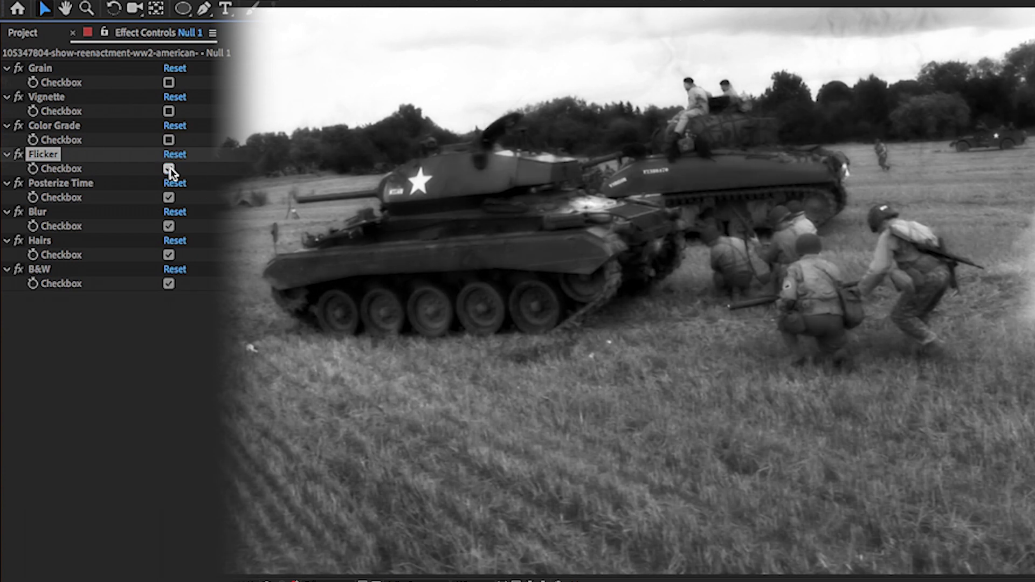
click(169, 140)
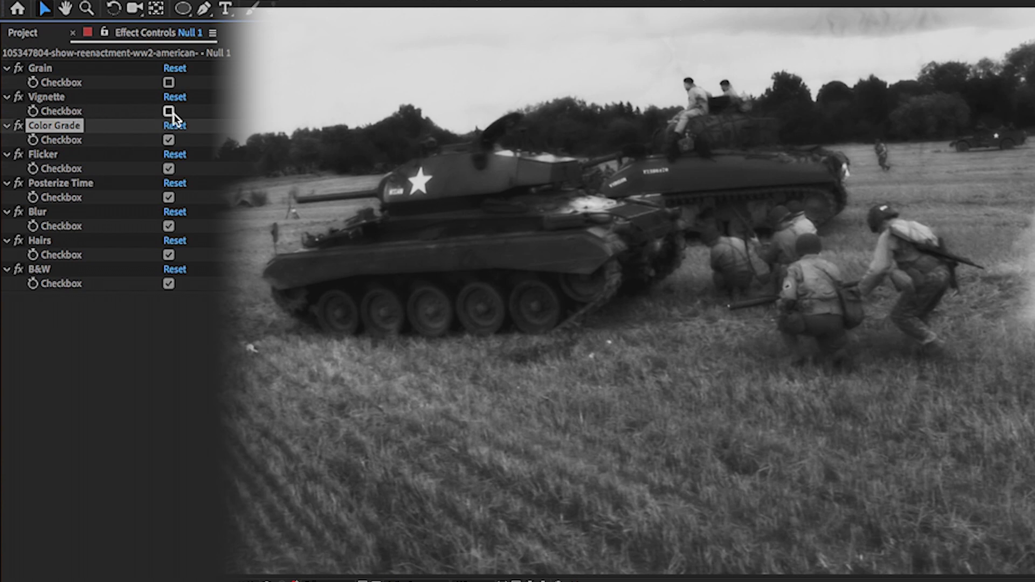
click(168, 111)
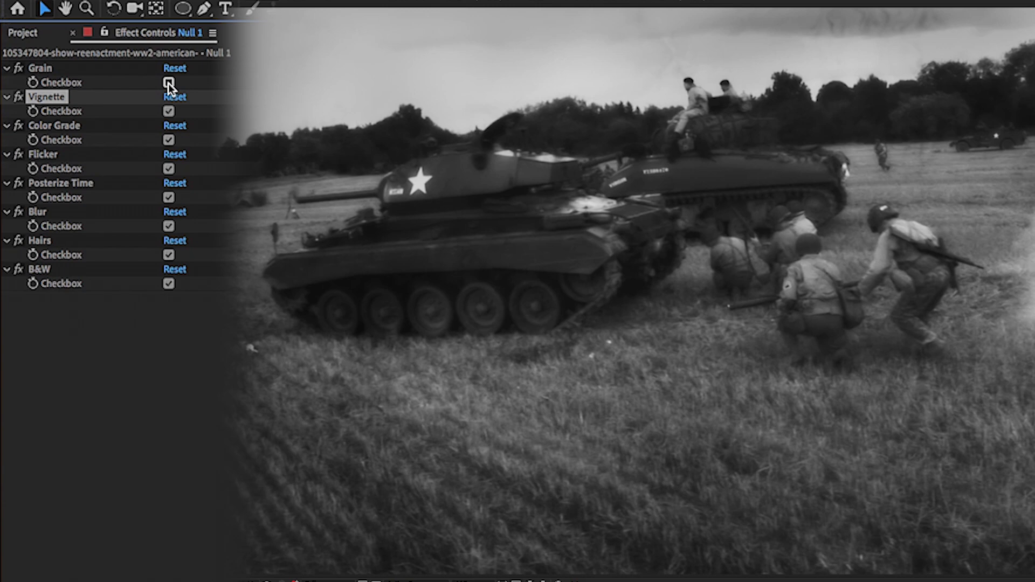
click(168, 83)
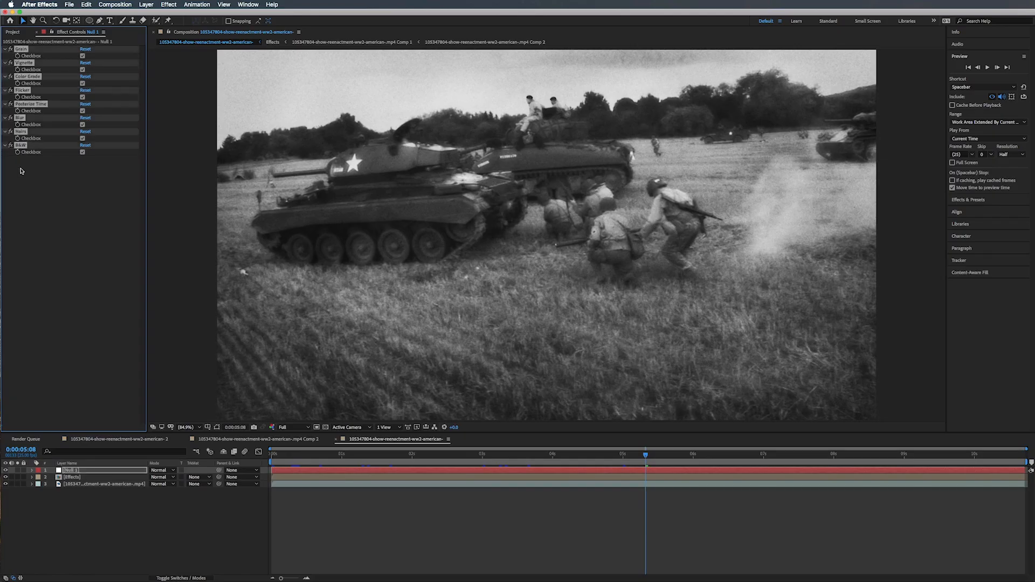
click(4, 145)
click(61, 161)
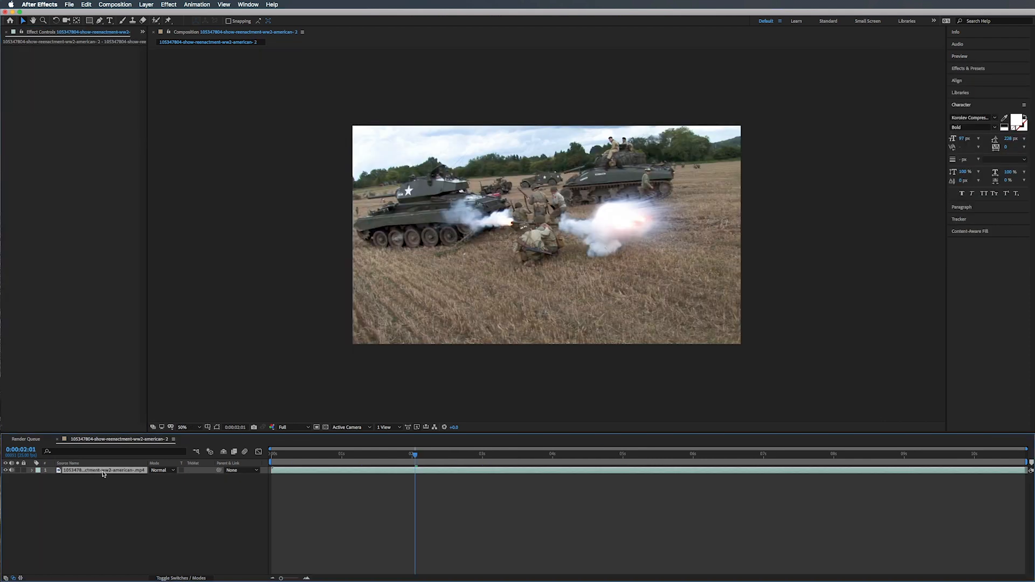
Enable time remapping on the WW2 reenactment footage layer in the raw-footage composition
click(189, 427)
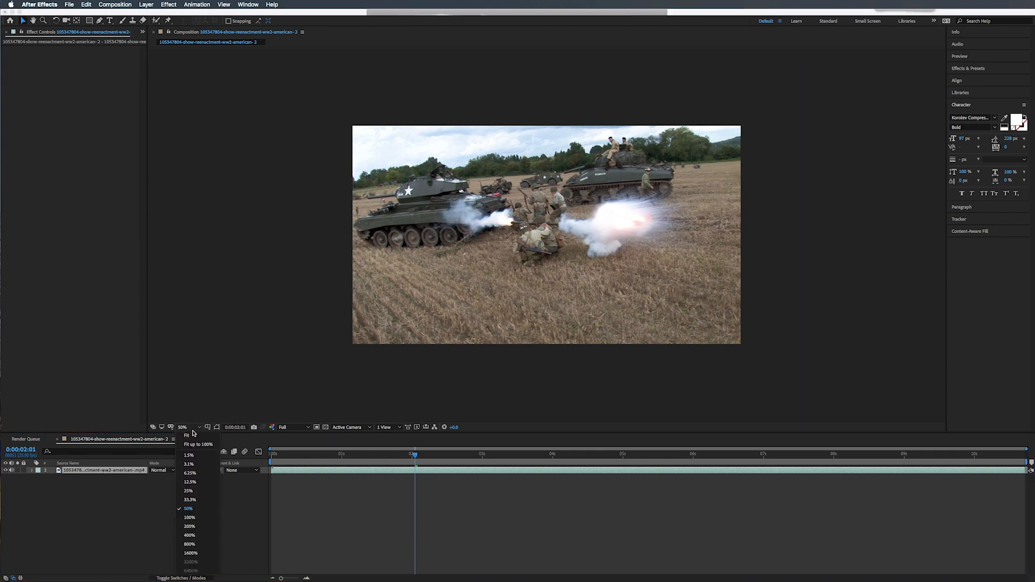
click(197, 445)
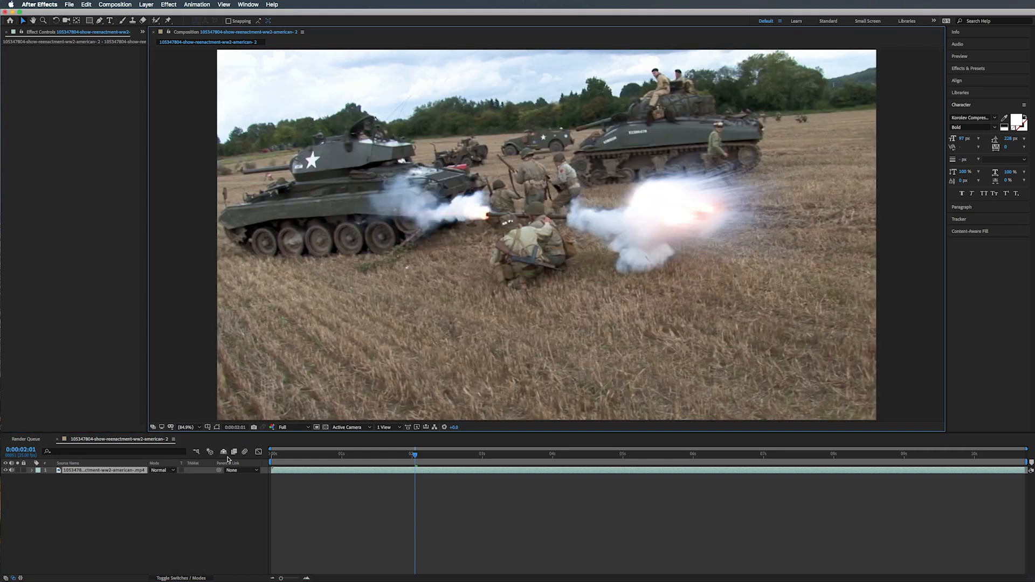
right_click(119, 473)
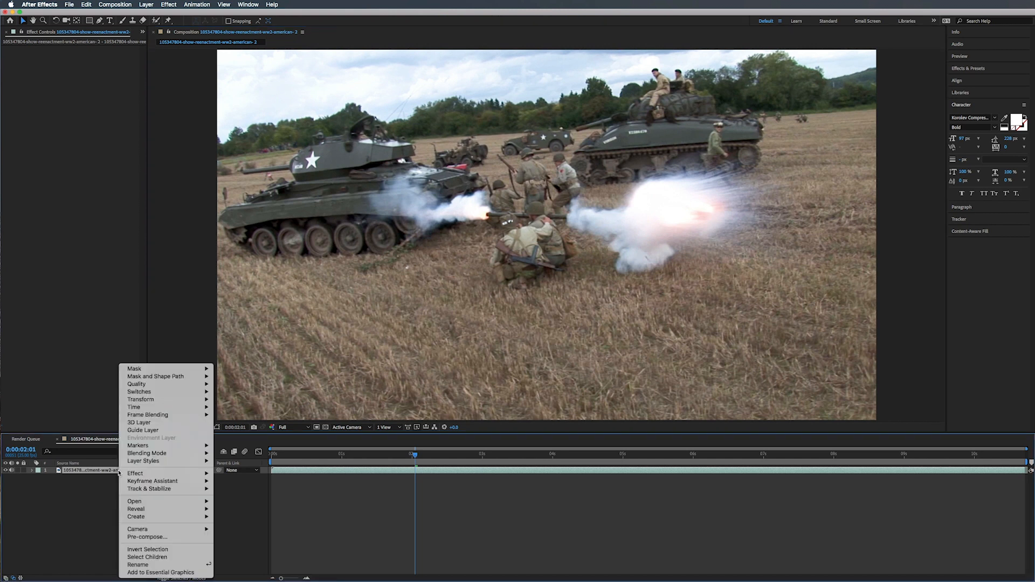
mouse_move(139, 407)
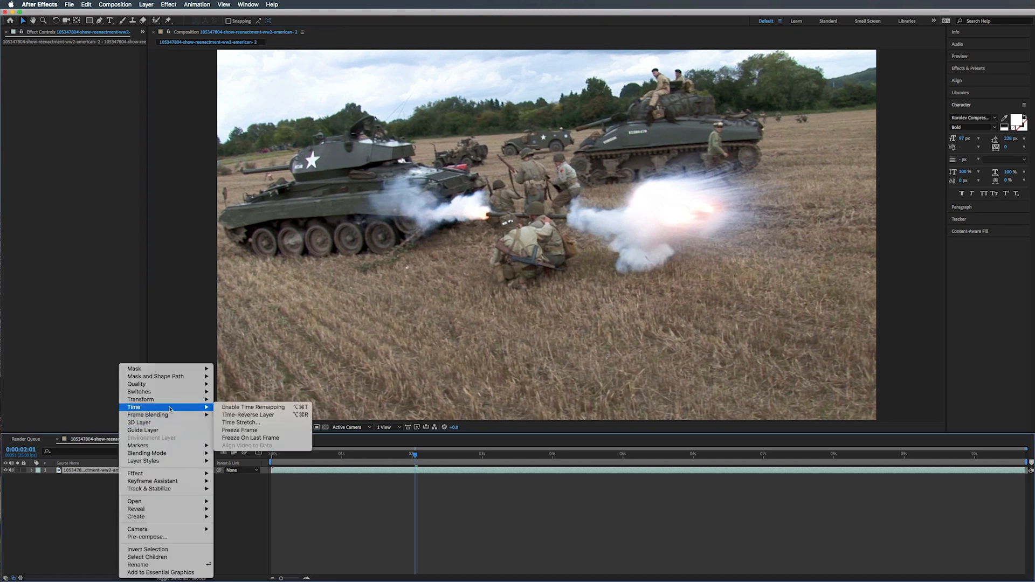
click(246, 408)
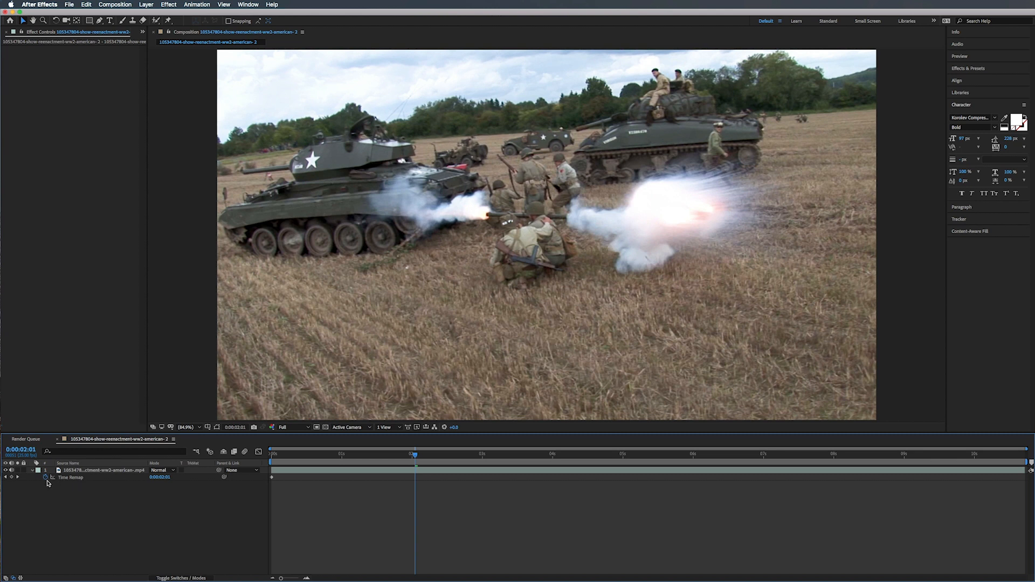
Add the expression wiggle(3,.05) to the footage layer's Time Remap property and return to the start of the timeline
alt+click(46, 479)
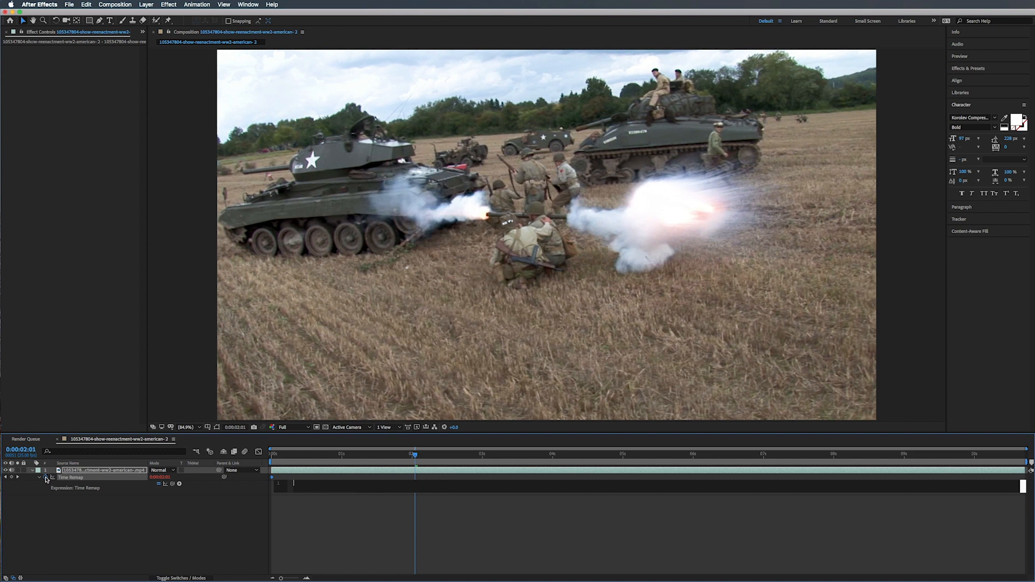
text(wi)
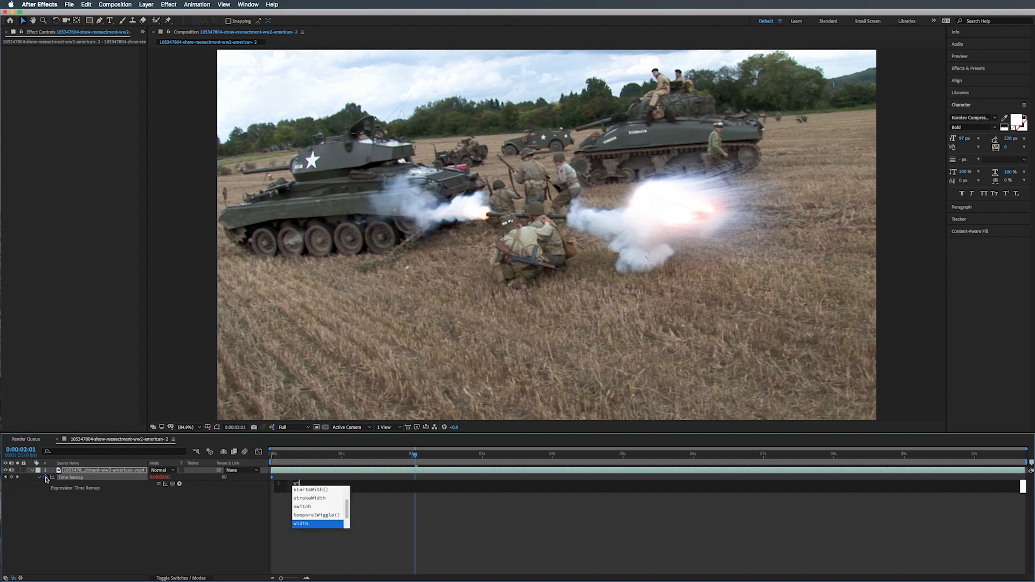
text(gg)
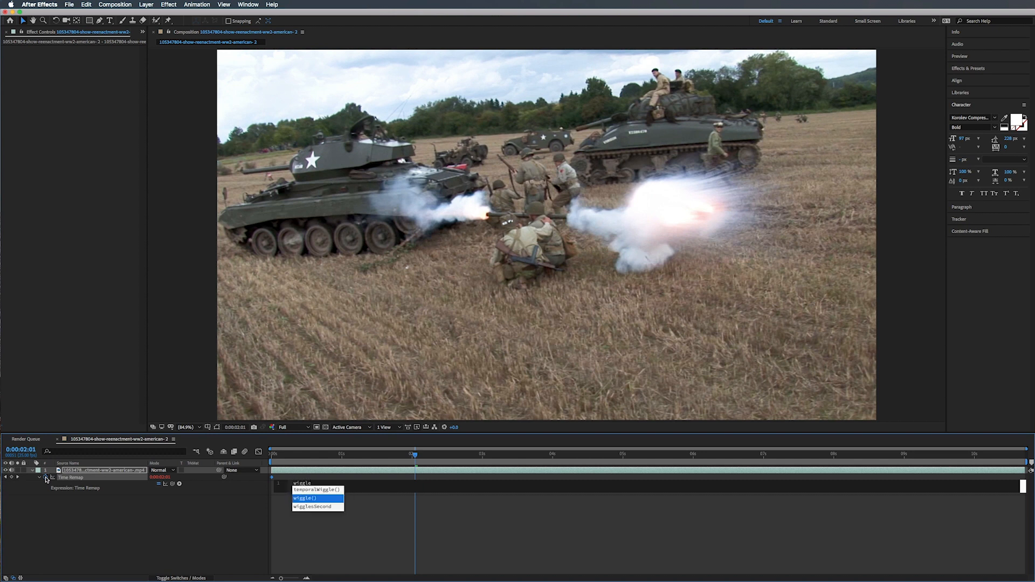
text(le)
key(Return)
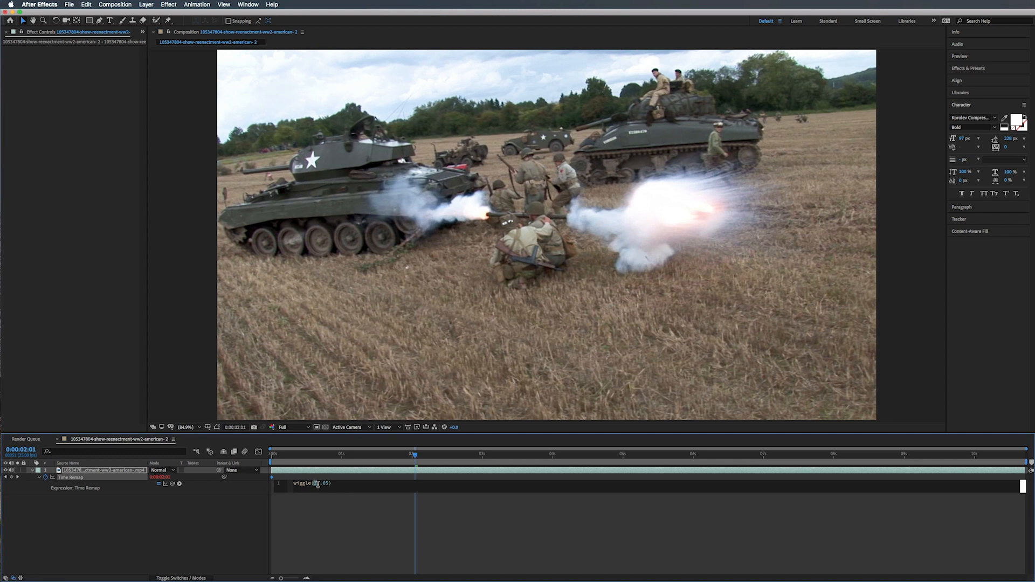
drag(320, 483, 272, 454)
Play back the time-remapped footage from the start to examine the irregular motion speed, and return to the first frame
key(space)
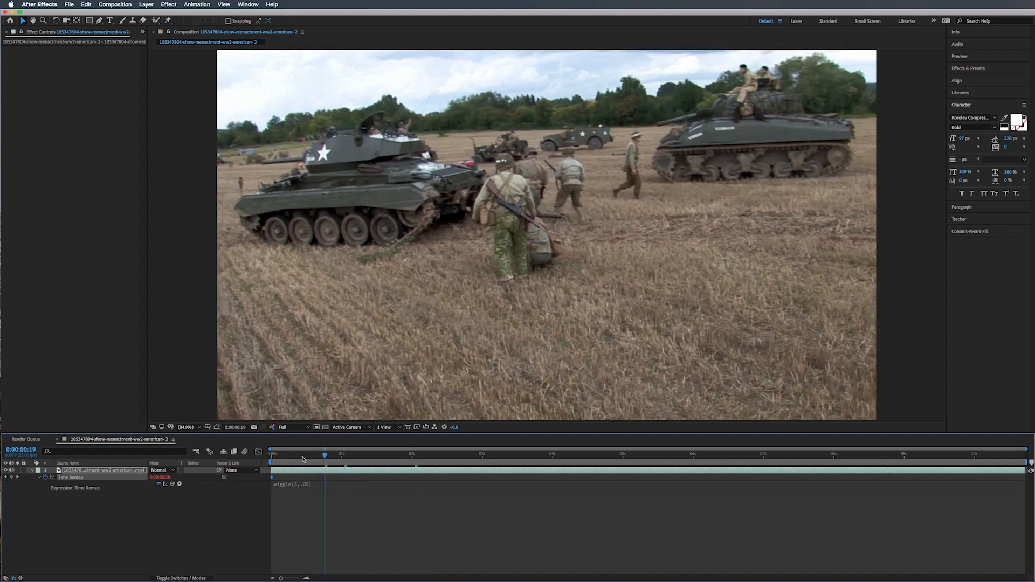
key(space)
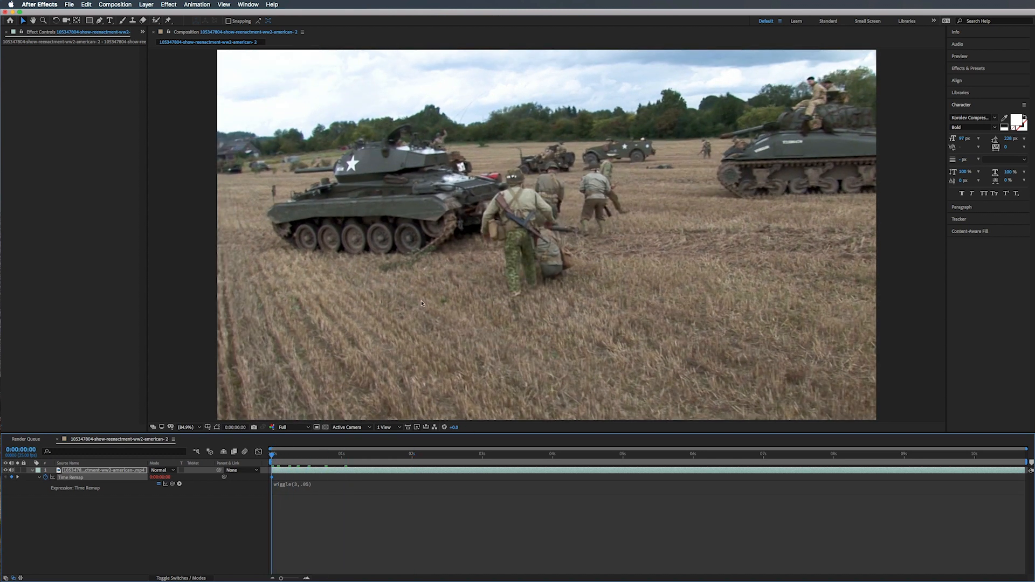
key(space)
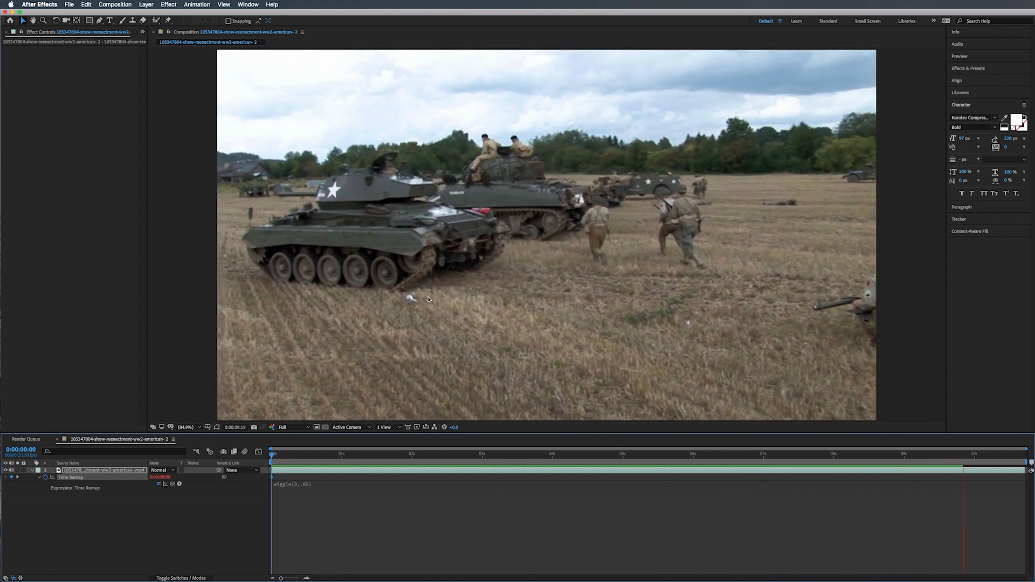
key(space)
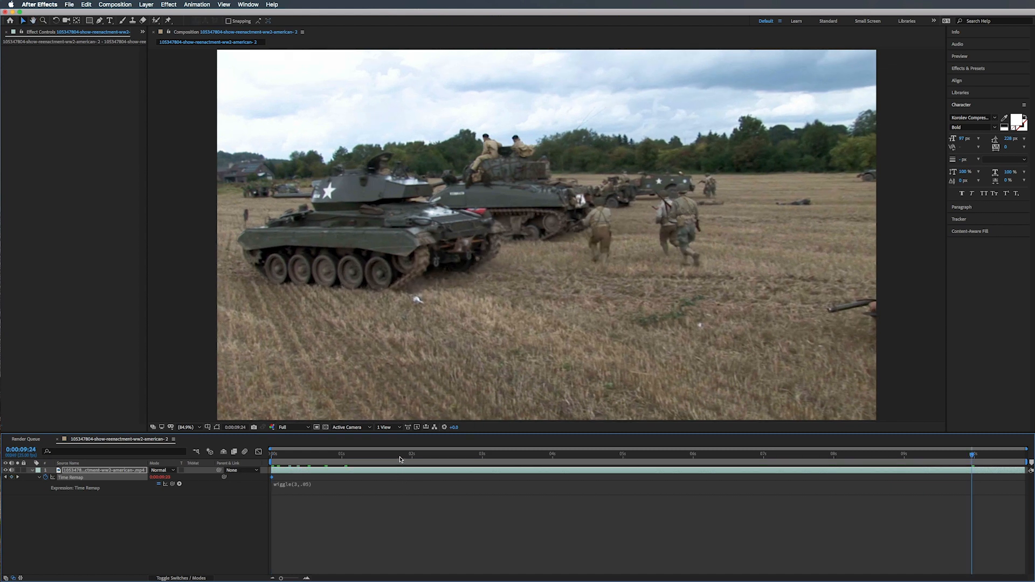
drag(400, 459, 268, 454)
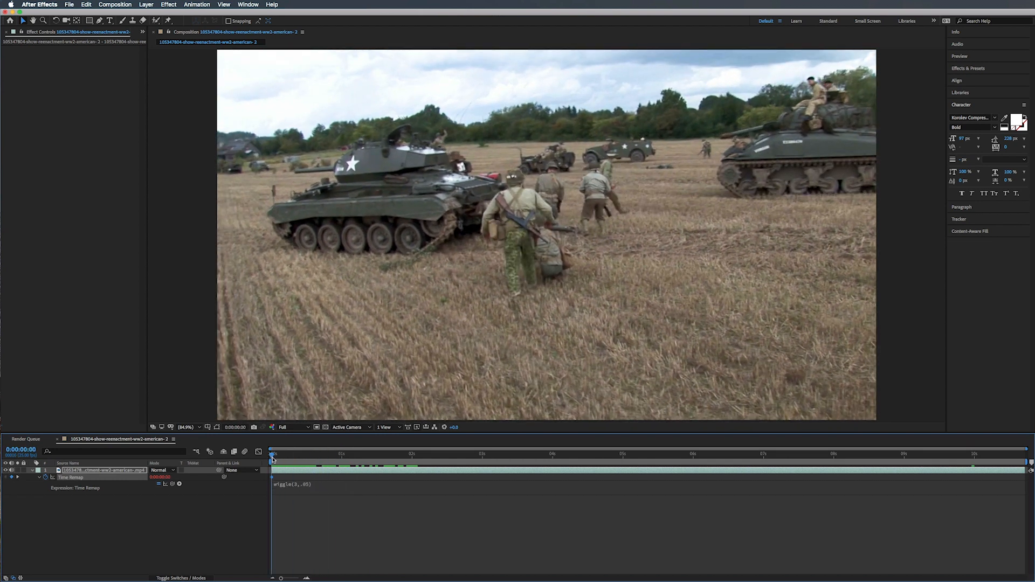
key(space)
drag(273, 457, 276, 456)
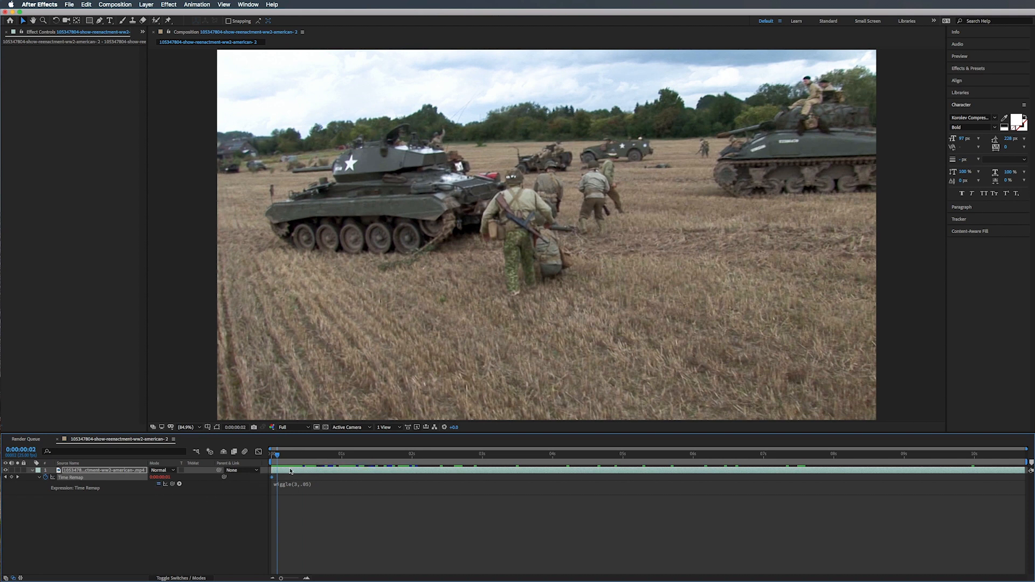
mouse_move(278, 457)
mouse_down()
mouse_move(509, 461)
mouse_move(269, 457)
mouse_up()
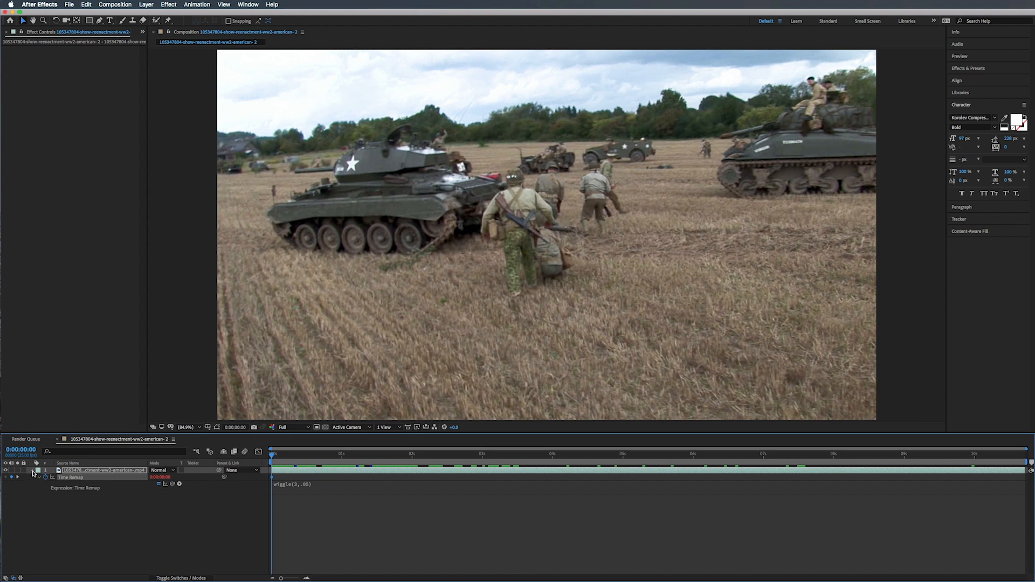
Apply the Posterize Time effect to the WW2 reenactment footage layer
click(32, 471)
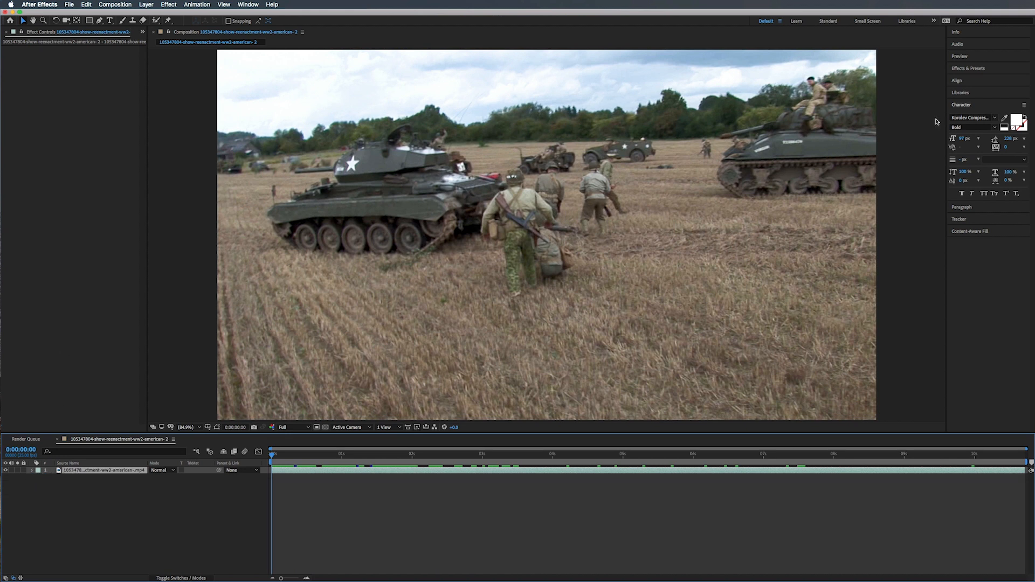
click(1001, 71)
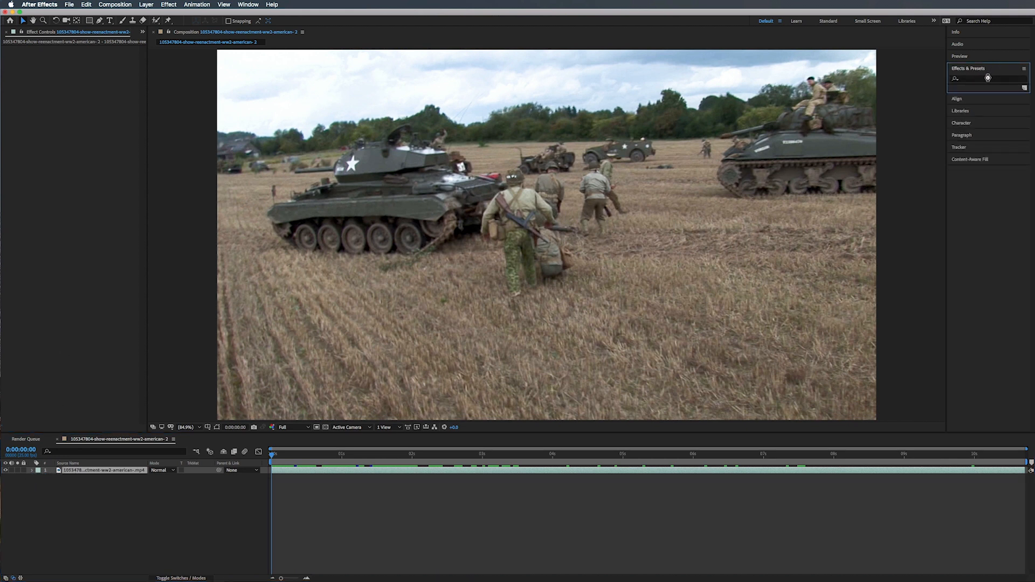
click(988, 78)
text(posteriz)
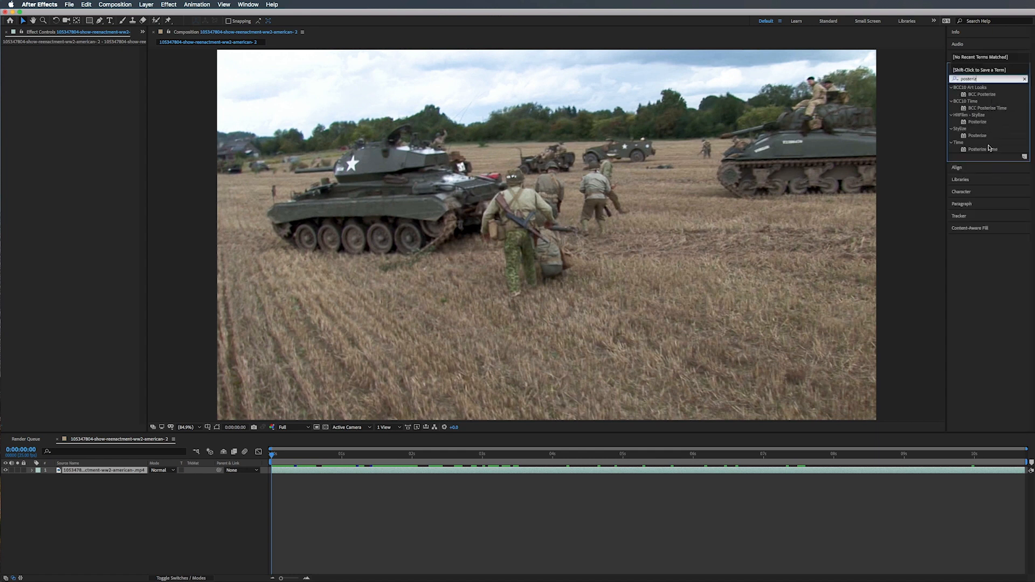
drag(981, 149, 83, 146)
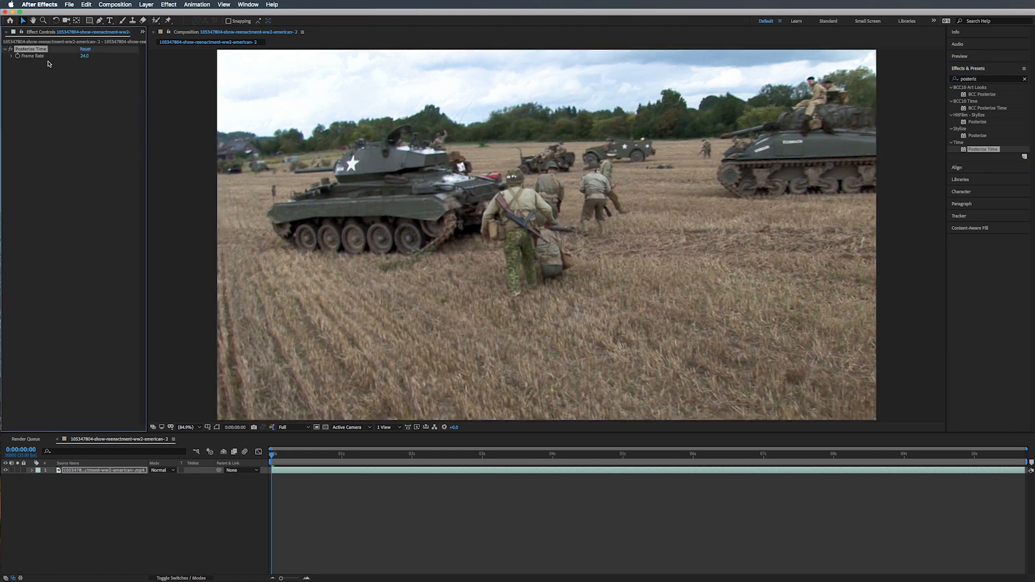
Set the Posterize Time frame rate to 20 and add the expression wiggle(1,15) to its Frame Rate property
click(85, 56)
text(20)
key(Return)
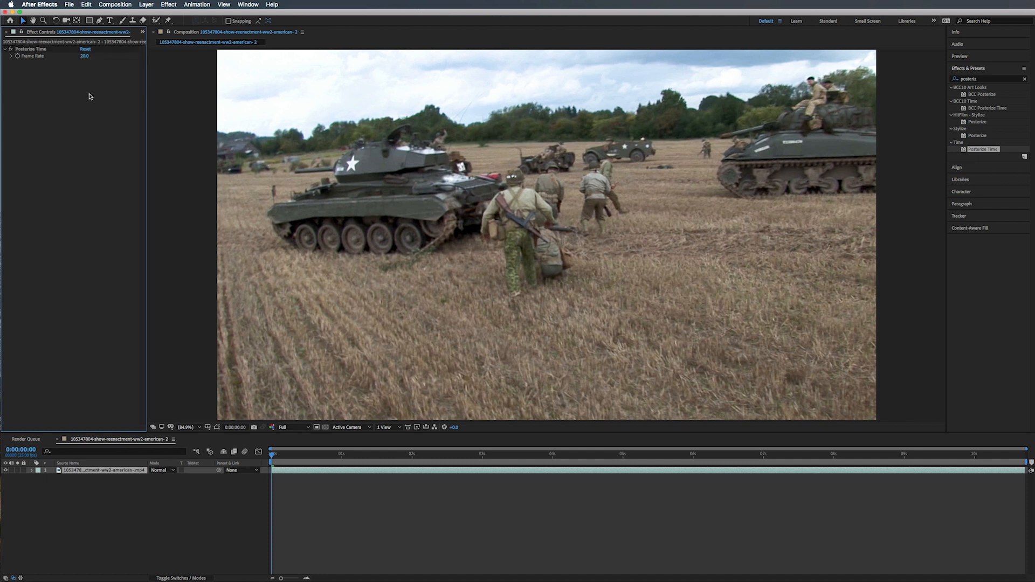
alt+click(18, 55)
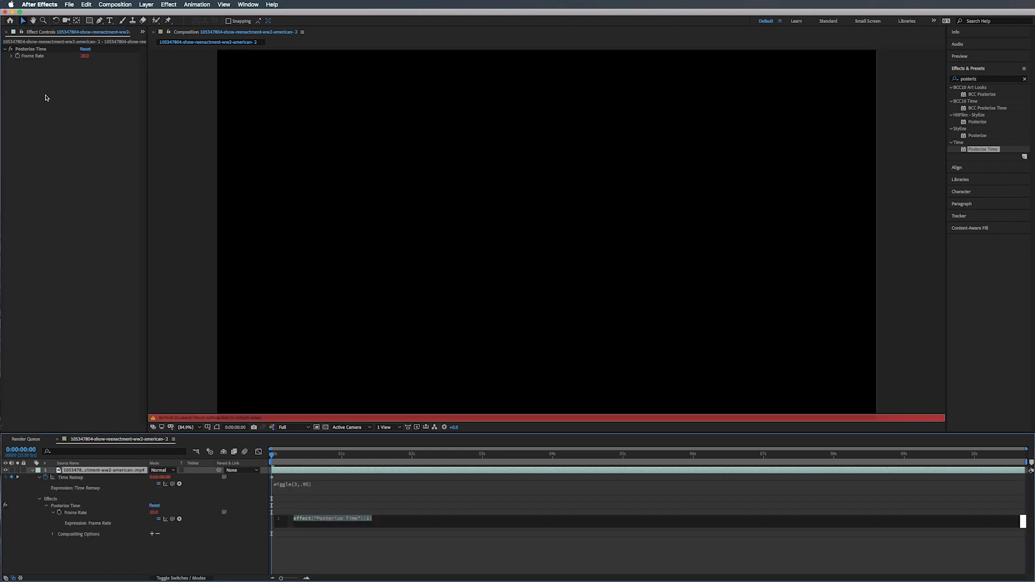
text(wigg)
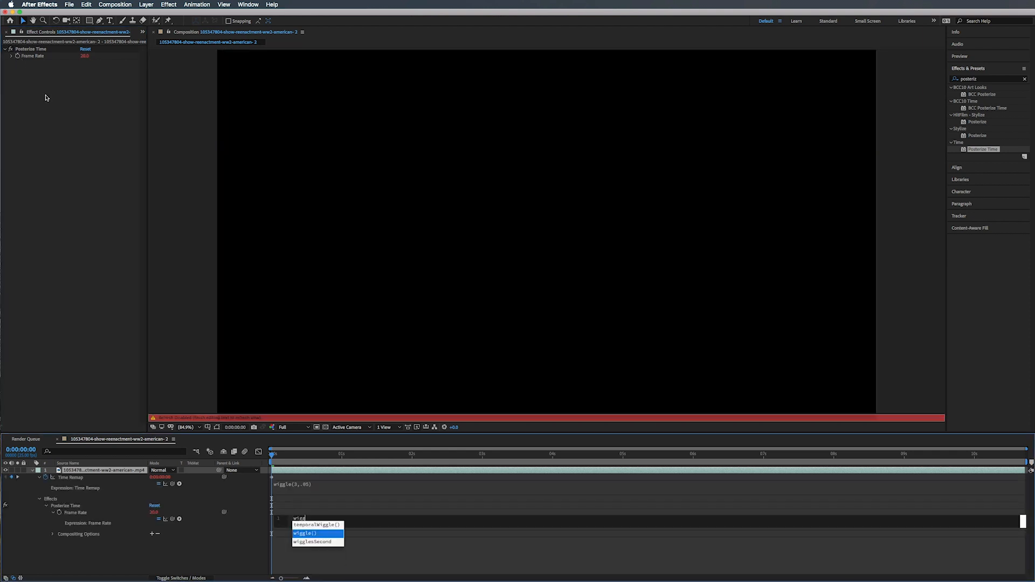
text(le(1,15)
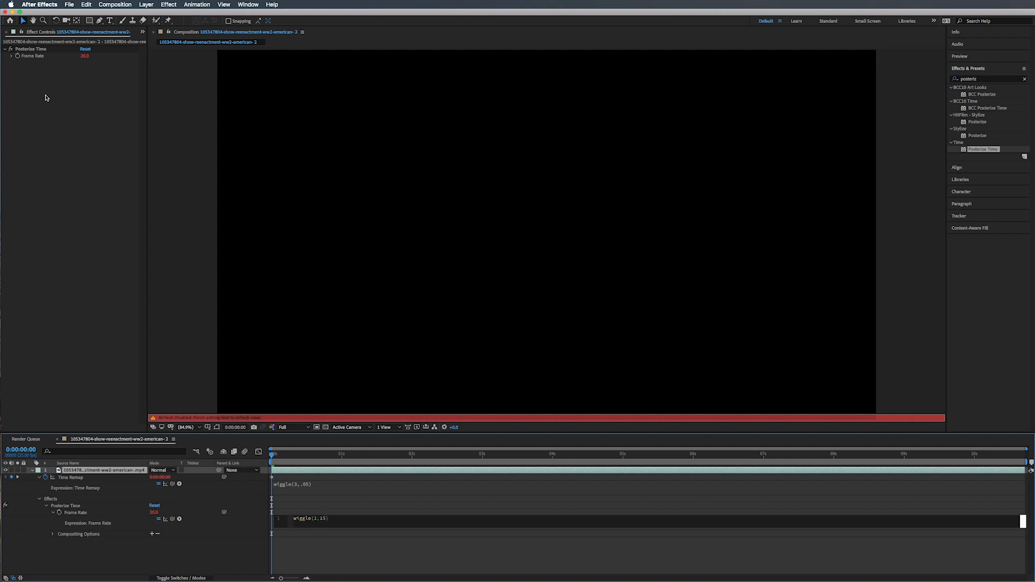
click(281, 458)
Play back the footage from the first frame to examine the combined time-remap and frame-rate wiggle
key(space)
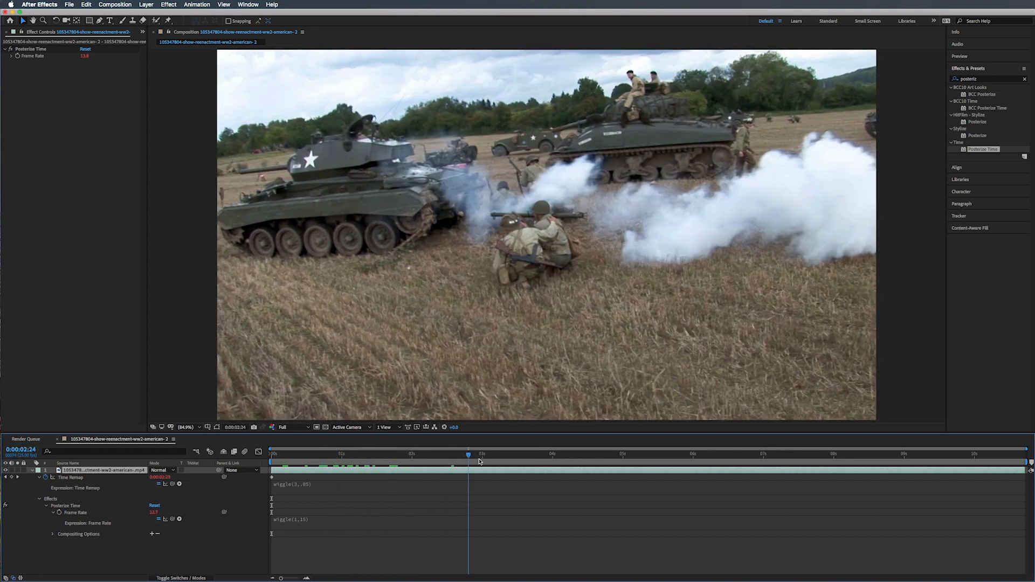
drag(390, 450, 259, 346)
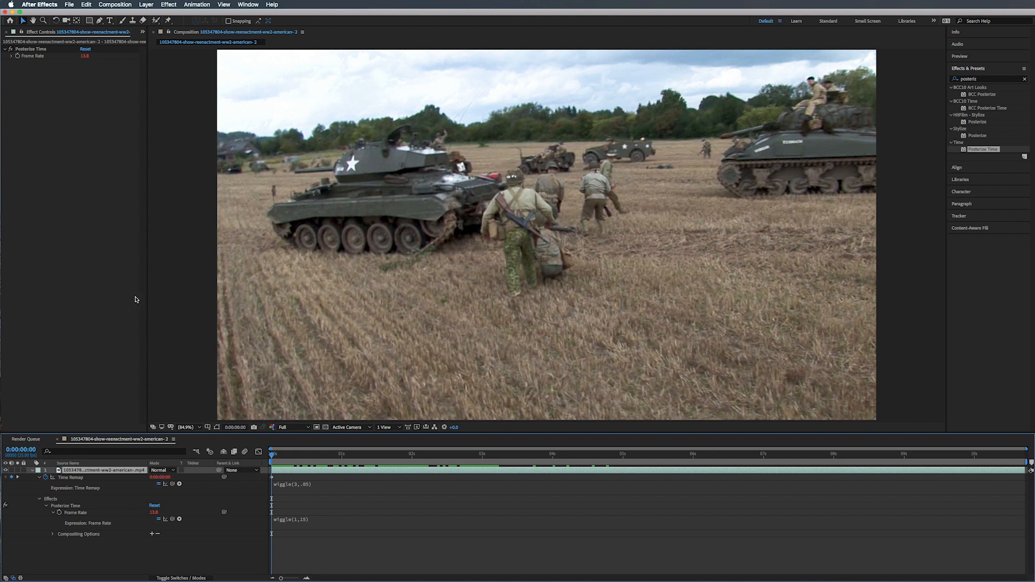
key(space)
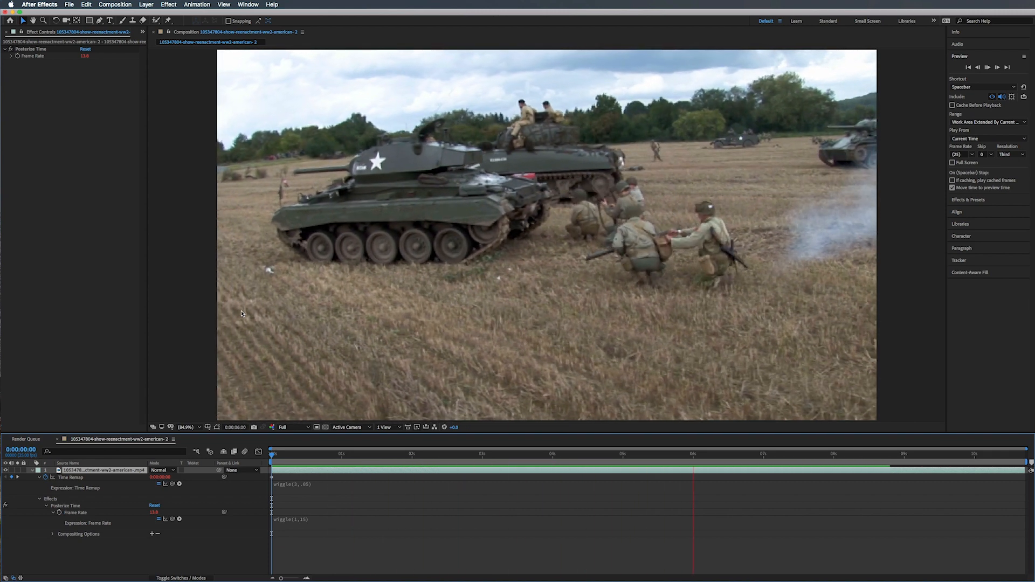
key(space)
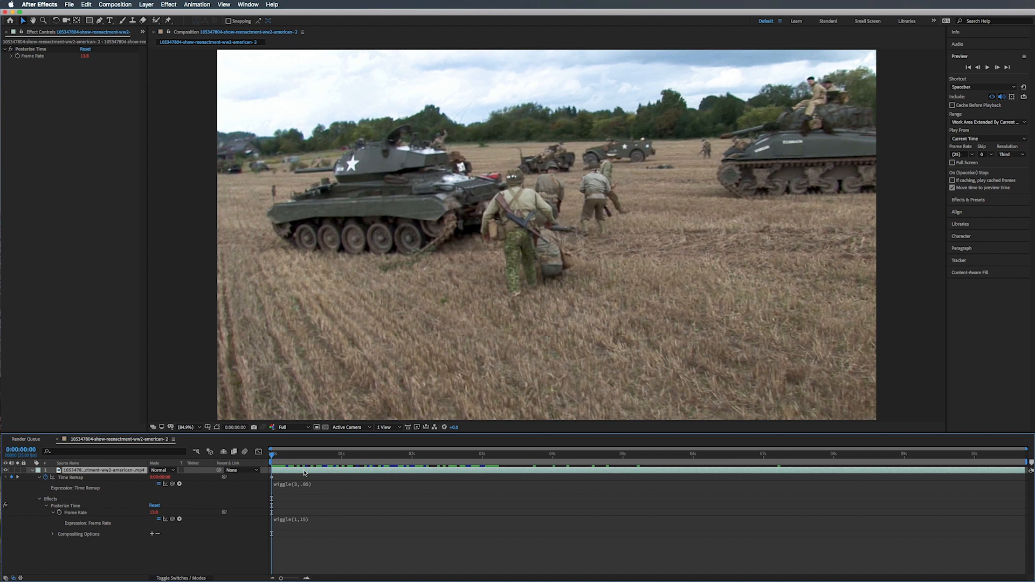
Pre-compose the footage layer as Footage, moving all attributes into the new composition
key(super+shift+c)
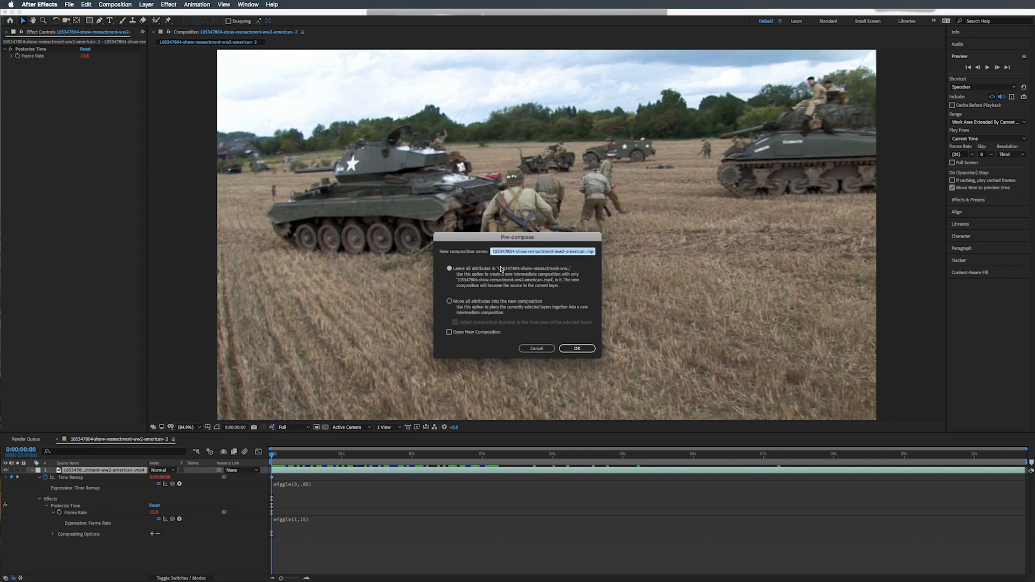
text(Footage)
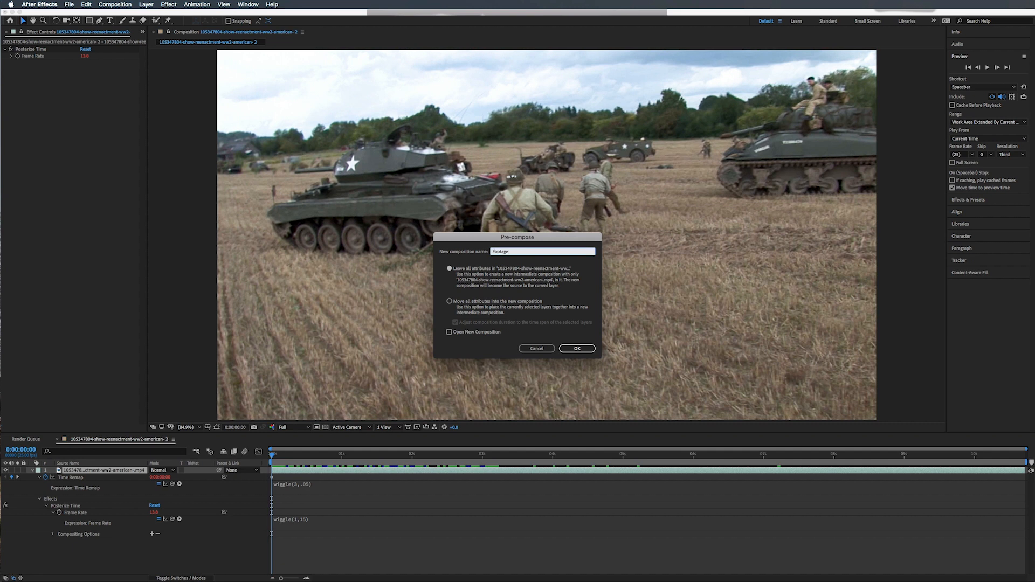
click(461, 302)
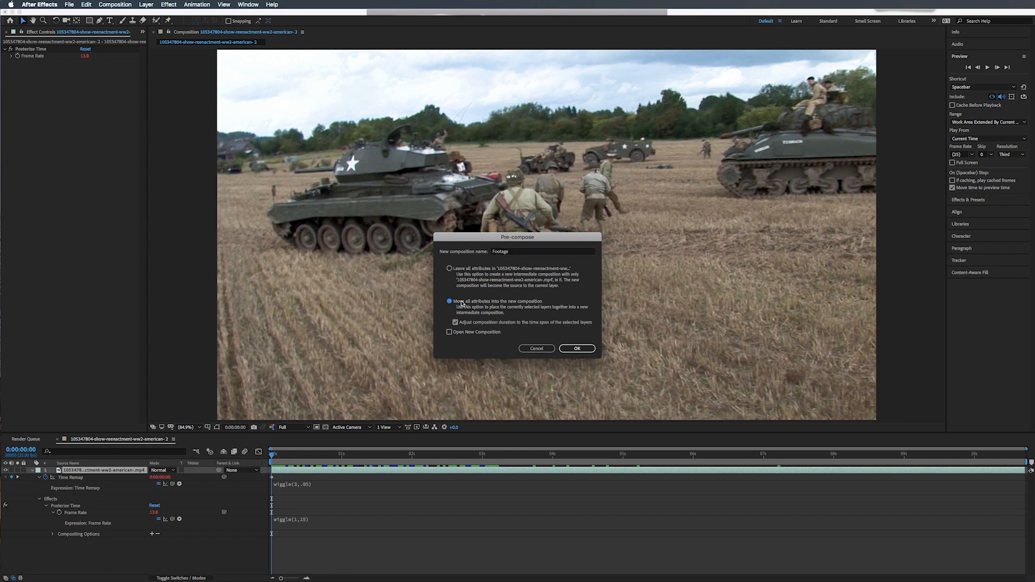
click(582, 351)
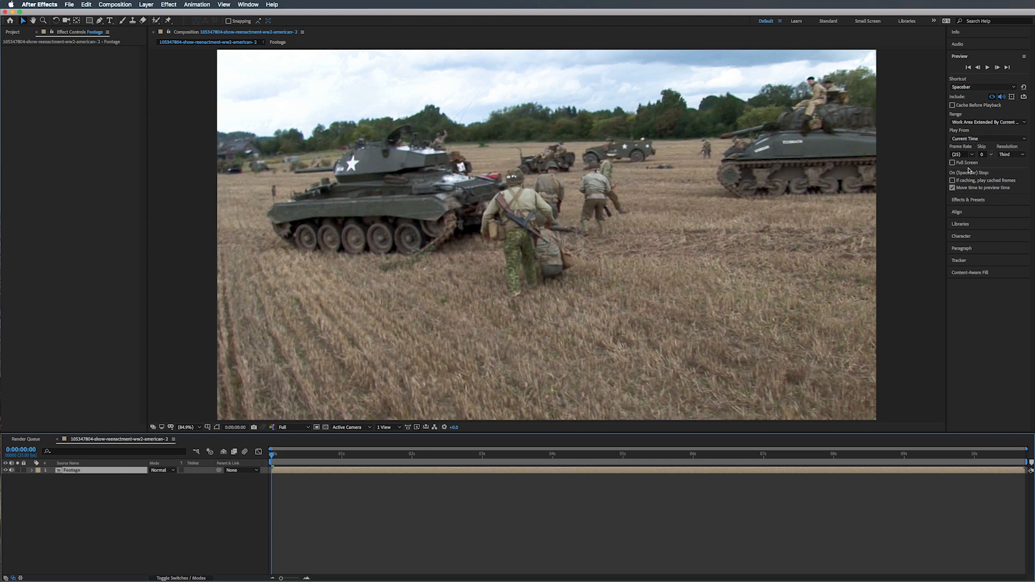
Apply the Color Correction Tint effect to the Footage layer to make it black and white
click(970, 200)
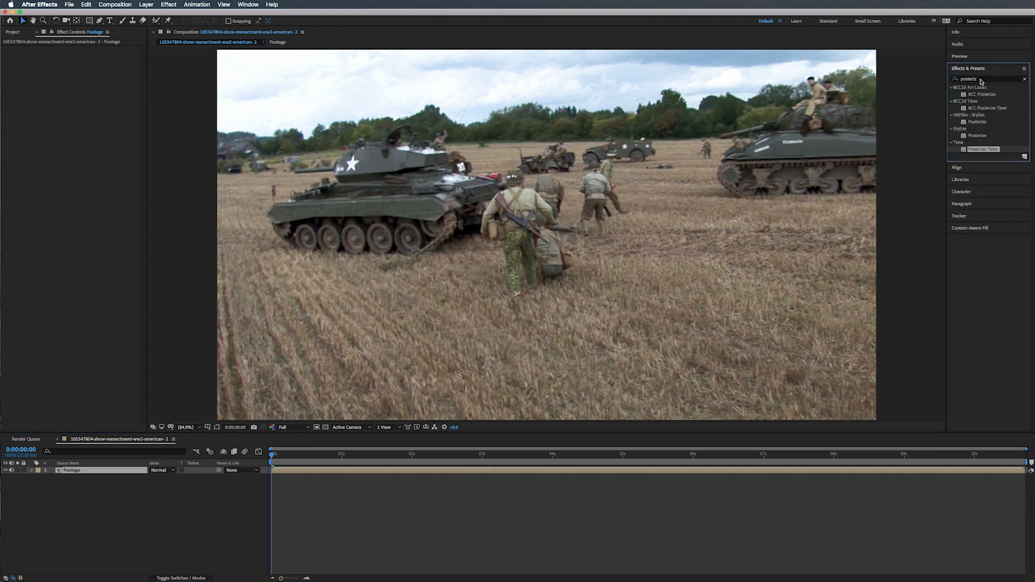
double_click(981, 80)
text(tint)
drag(978, 114, 47, 110)
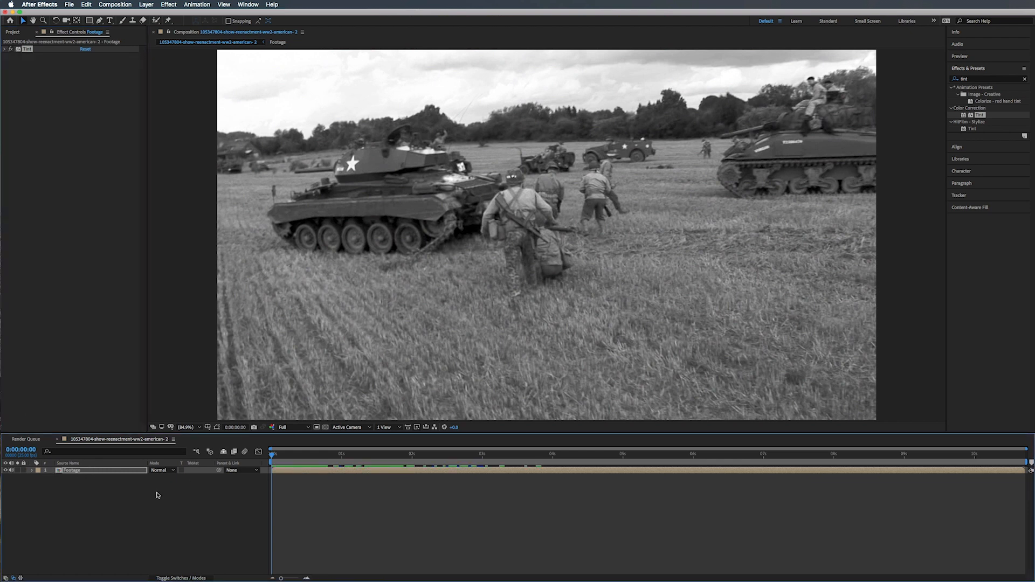
Create an adjustment layer above the Footage layer and name it BLur
right_click(127, 507)
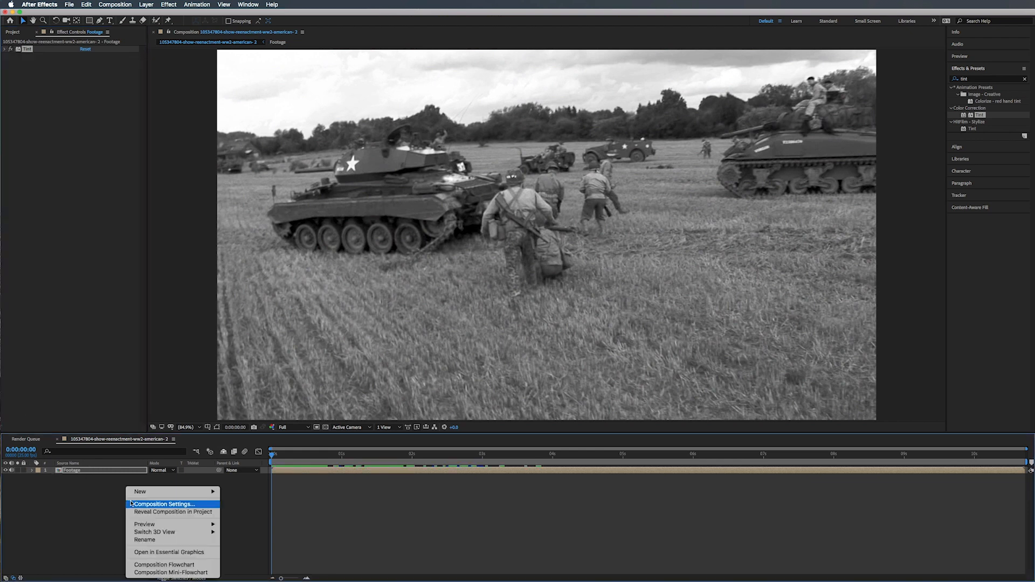
mouse_move(162, 491)
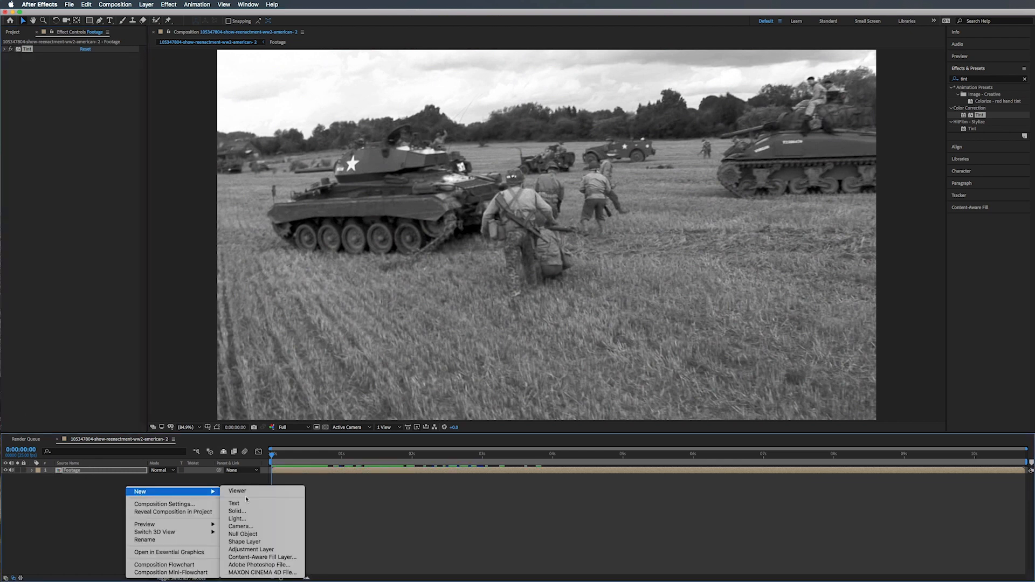
click(246, 550)
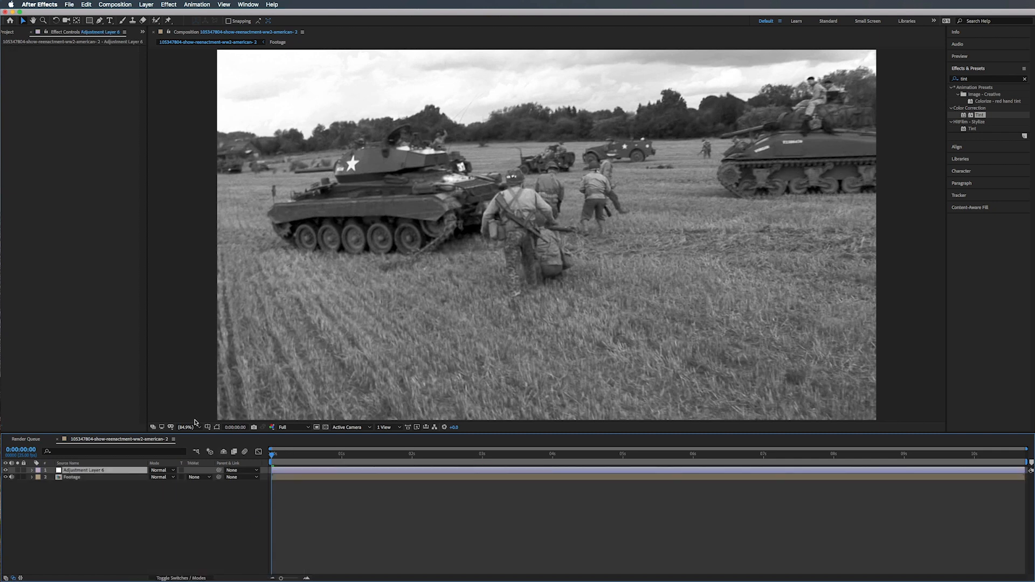
key(Return)
text(BLur)
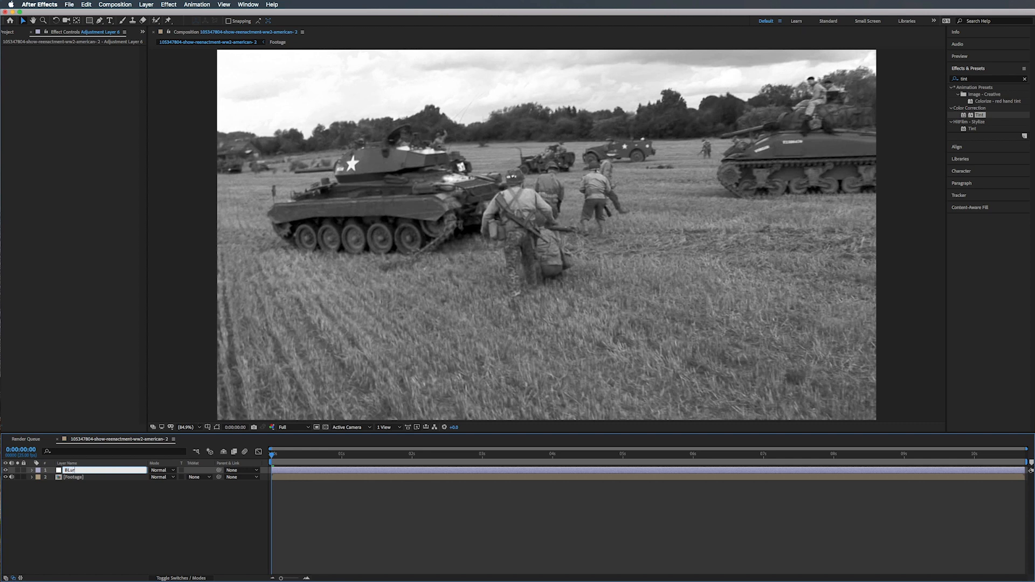
key(Return)
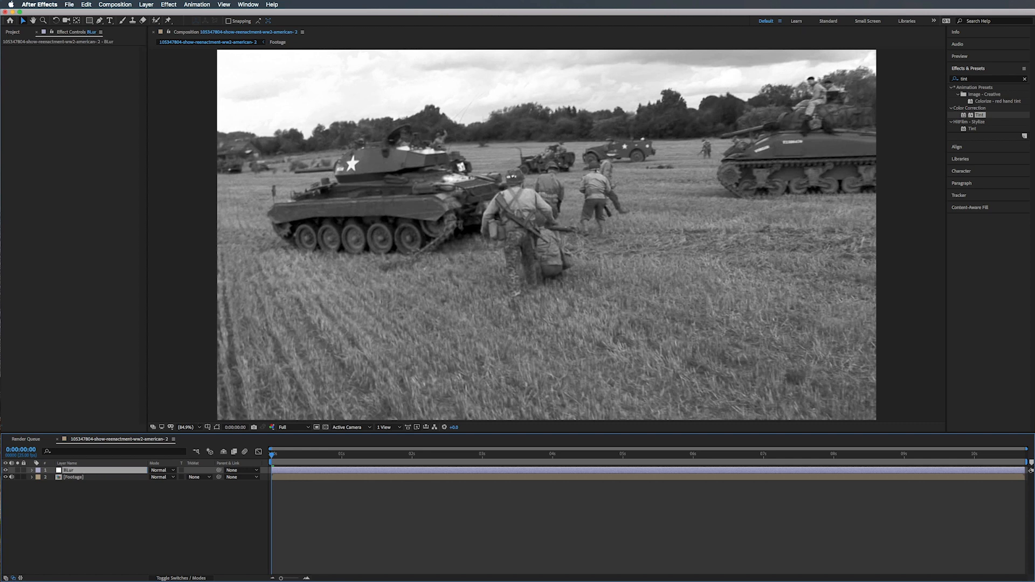
Apply Fast Box Blur to the BLur adjustment layer with Repeat Edge Pixels enabled and a blur radius of 7
click(974, 80)
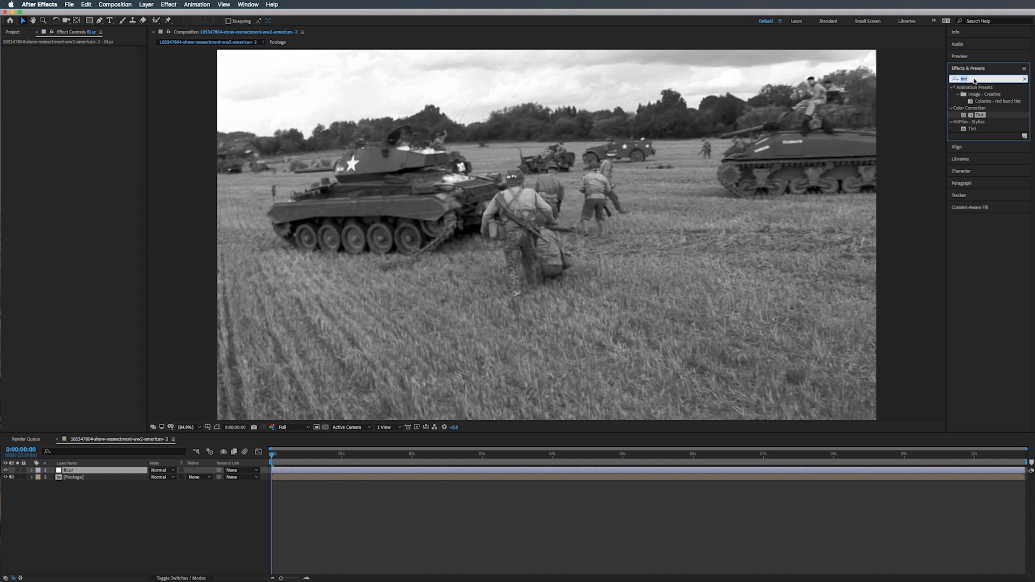
text(fast box)
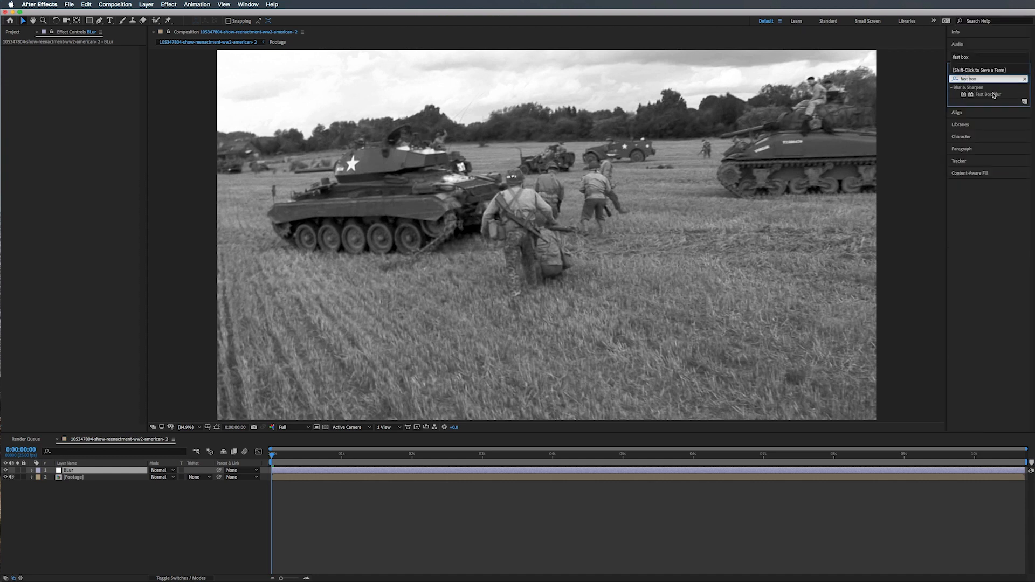
drag(988, 95, 645, 471)
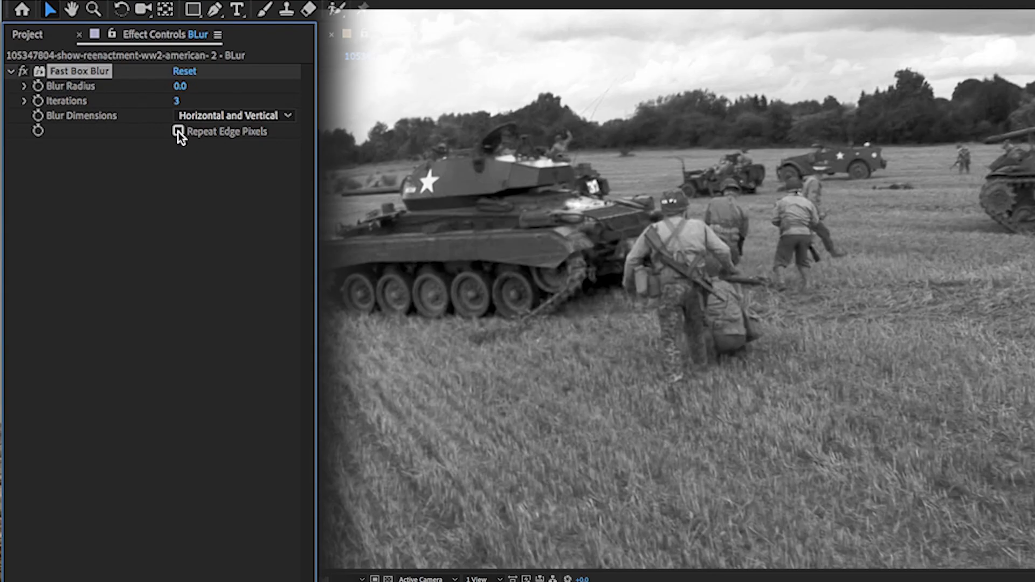
click(178, 132)
click(182, 87)
key(Return)
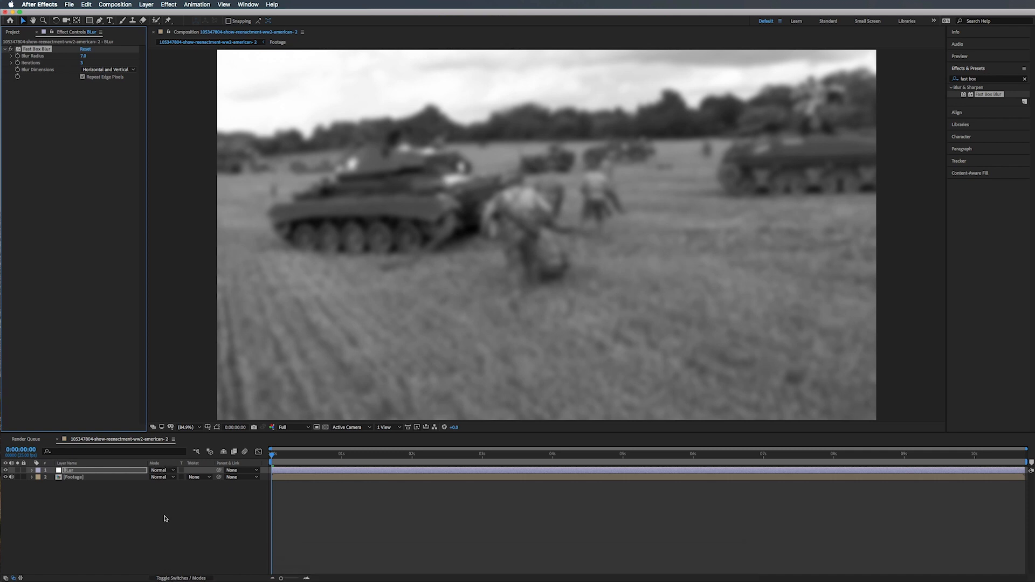
Show the layer blending modes in the timeline and set the BLur adjustment layer to Overlay
click(167, 578)
click(167, 578)
click(167, 578)
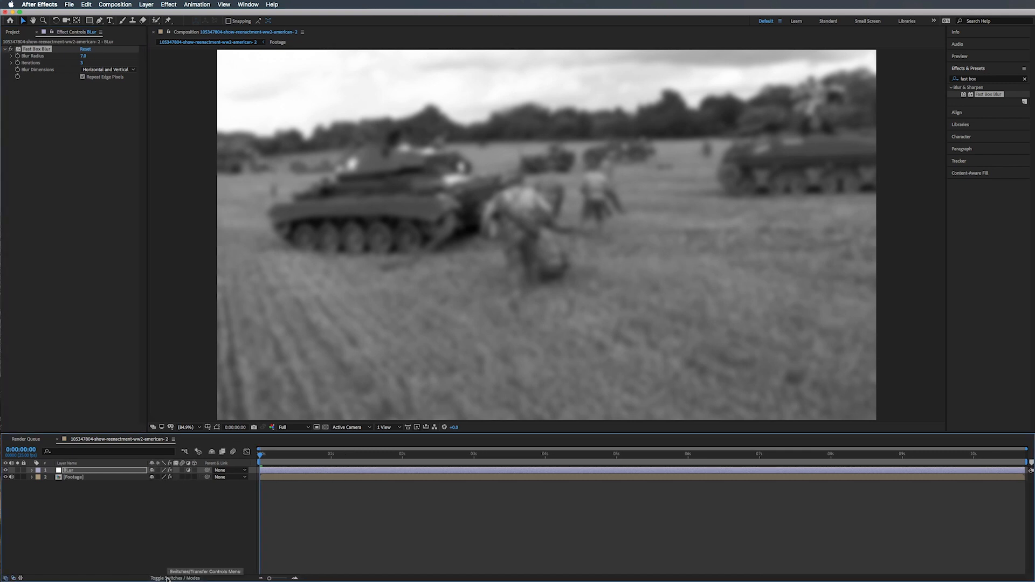
click(167, 578)
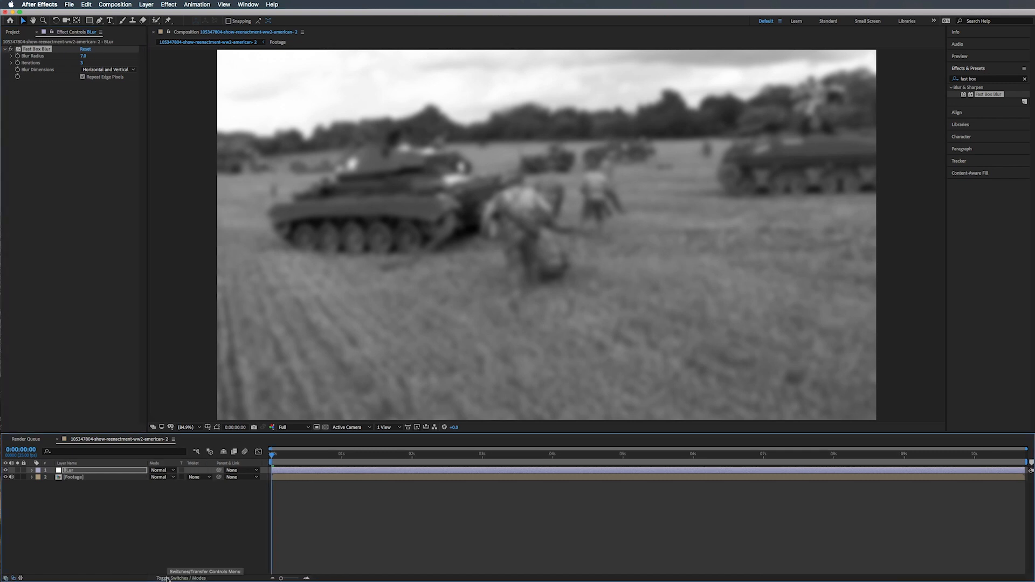
click(165, 471)
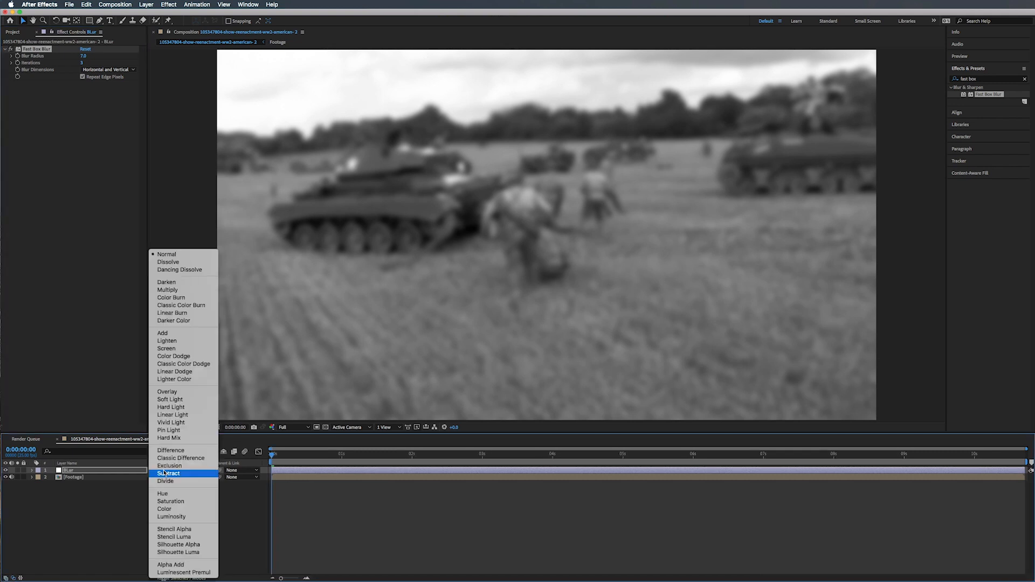
click(167, 392)
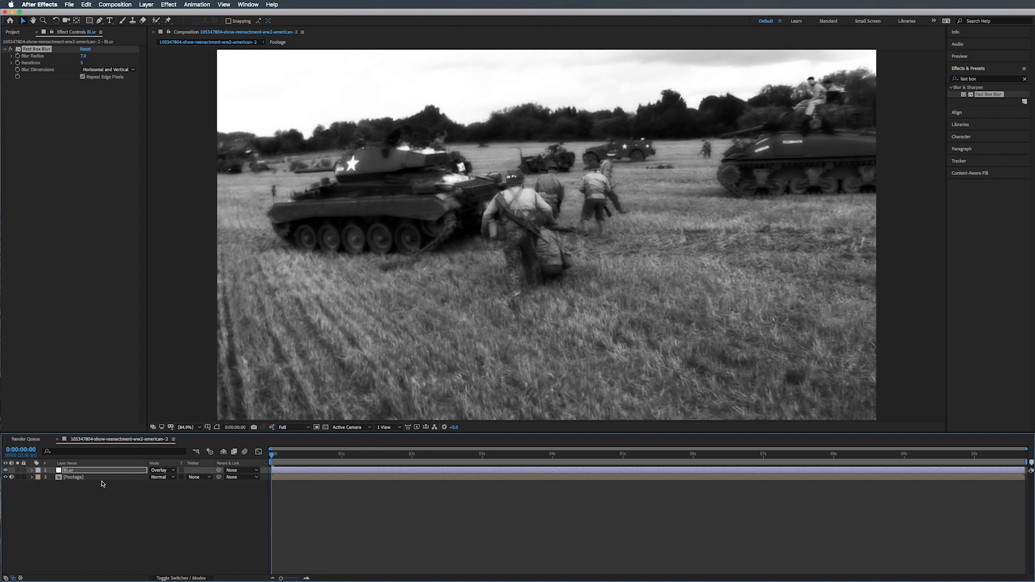
Create a black solid named Blur Matte at composition size (1920 x 1080 px) above the BLur layer
right_click(90, 508)
mouse_move(129, 492)
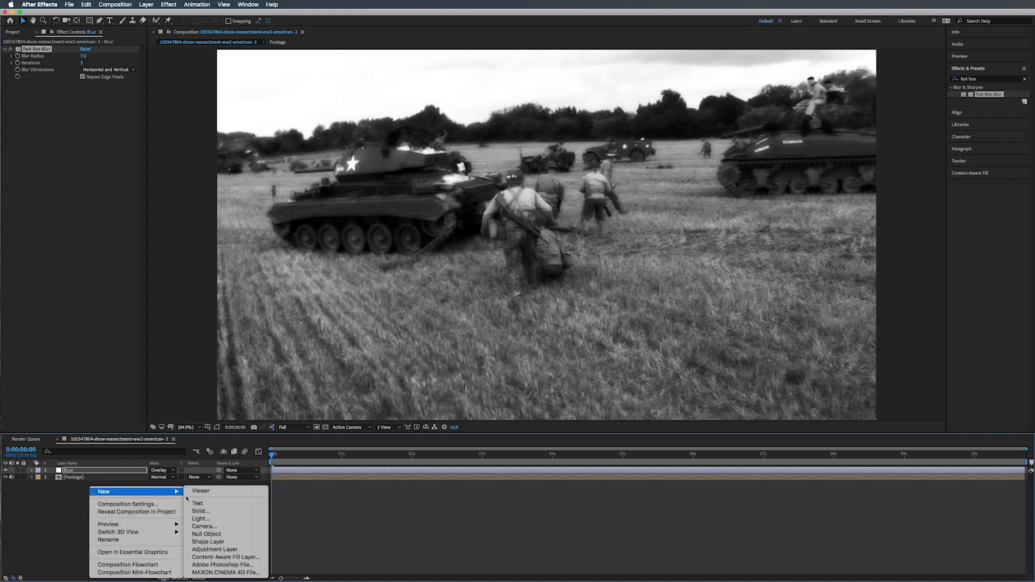
click(195, 511)
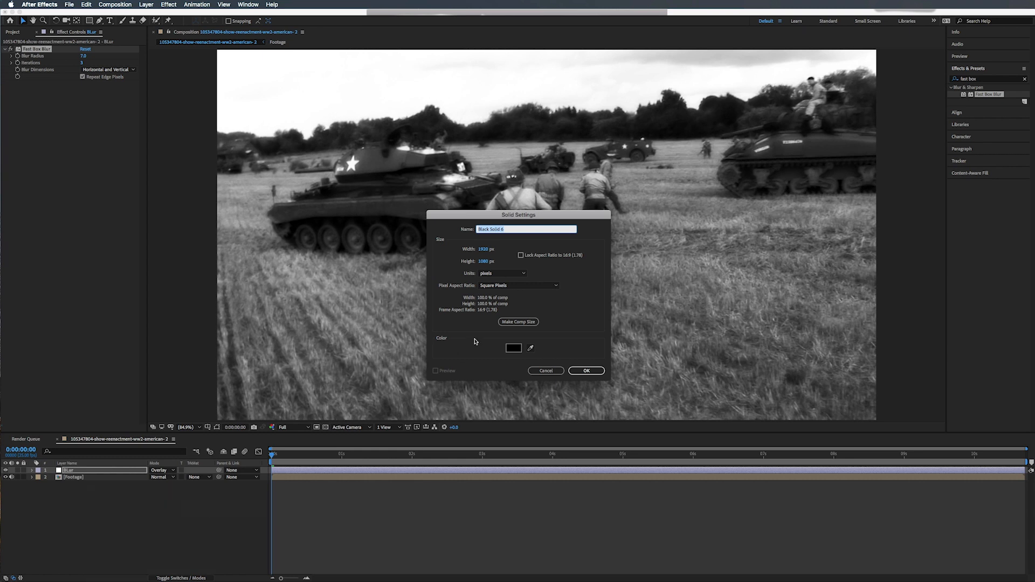
text(Blur Matte)
click(518, 321)
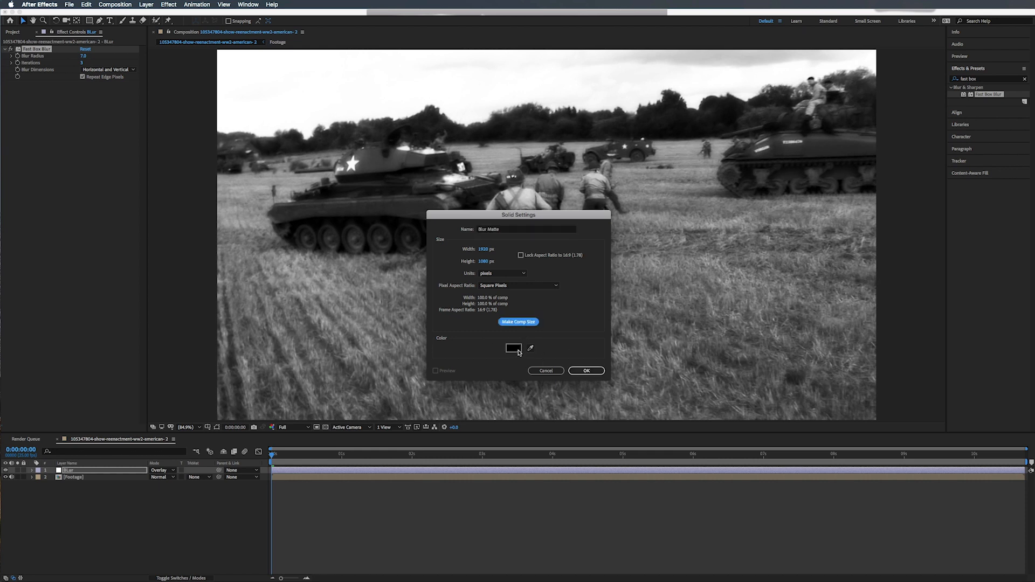
click(586, 373)
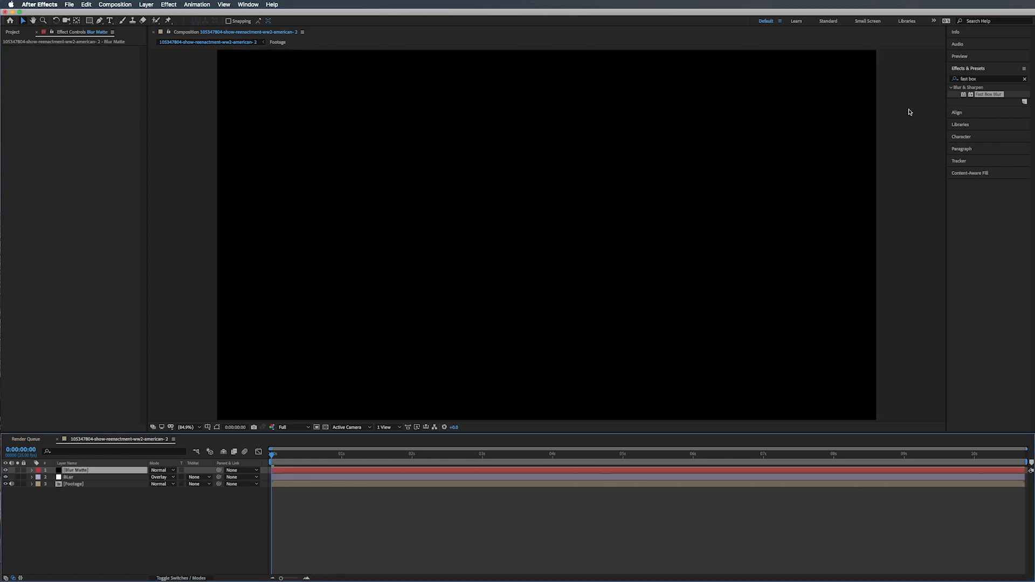
Apply Fractal Noise to the Blur Matte layer with contrast 42, brightness 41 and complexity 4.2
click(973, 80)
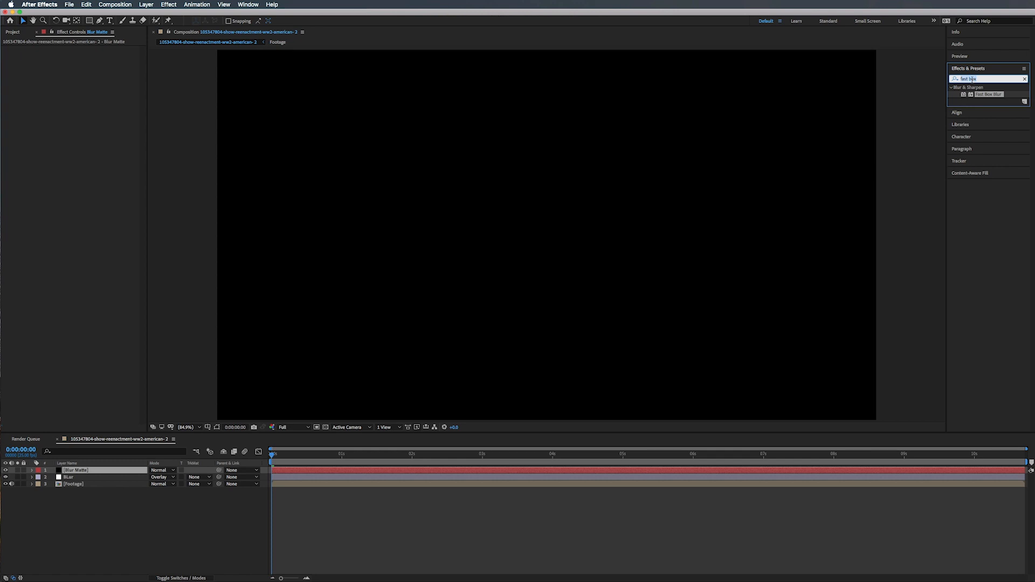
text(fractal noise)
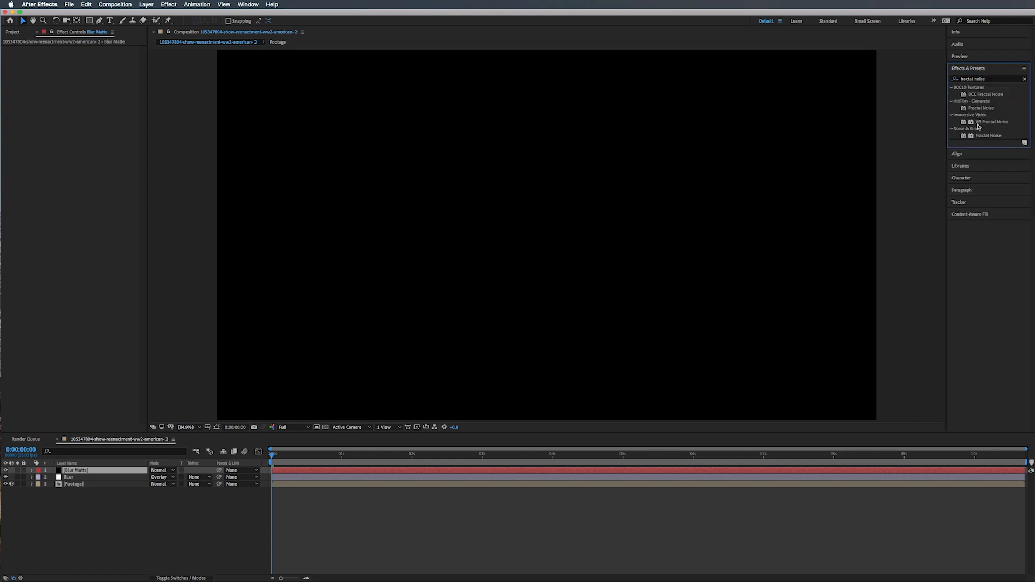
drag(979, 139, 567, 472)
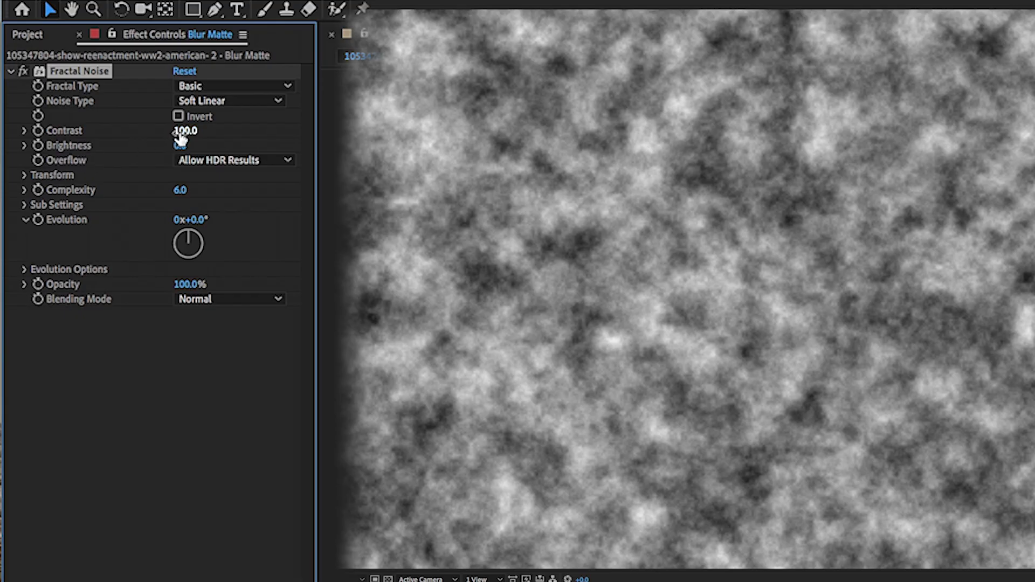
drag(180, 139, 178, 182)
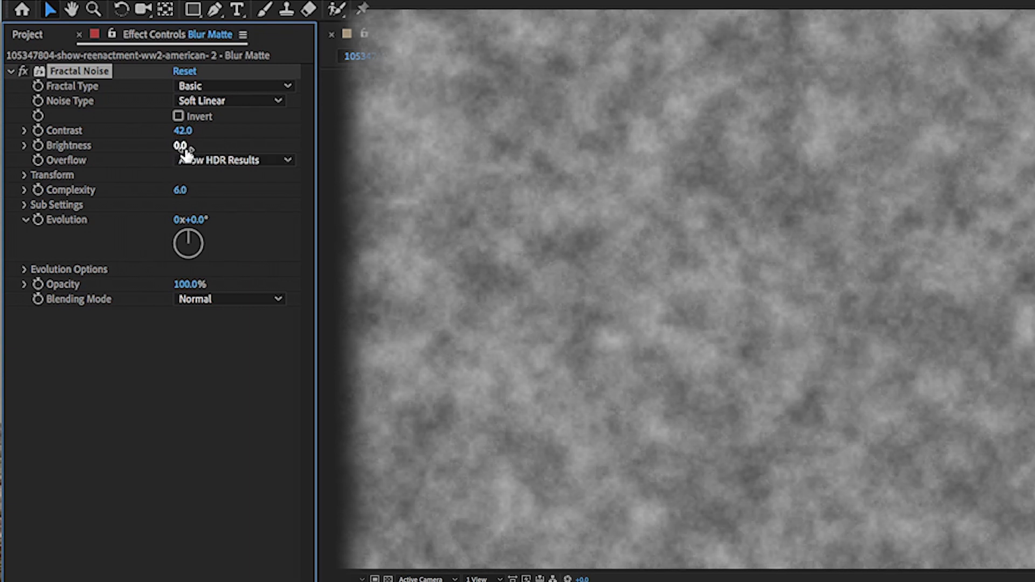
drag(184, 148, 216, 140)
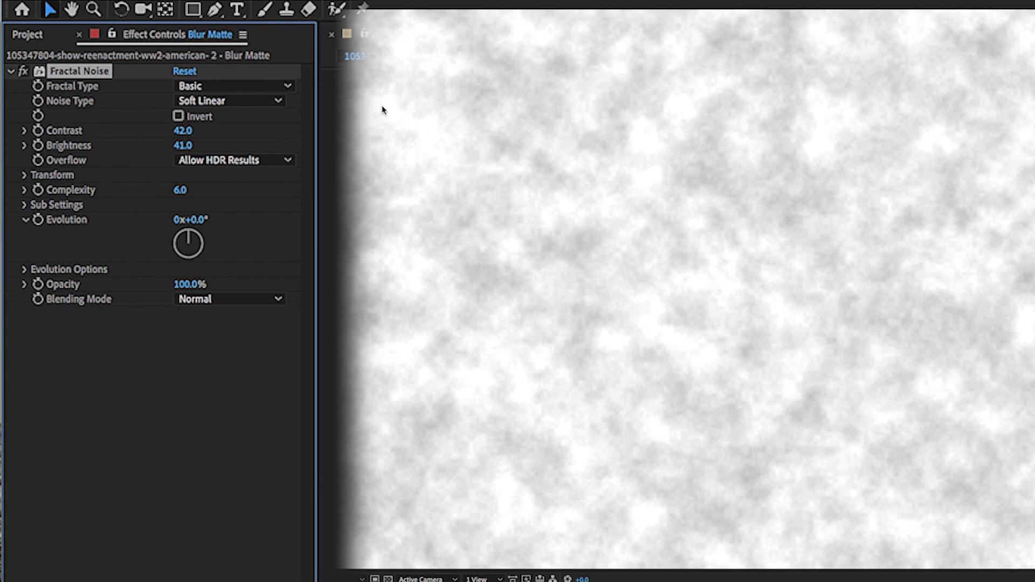
drag(182, 193, 76, 246)
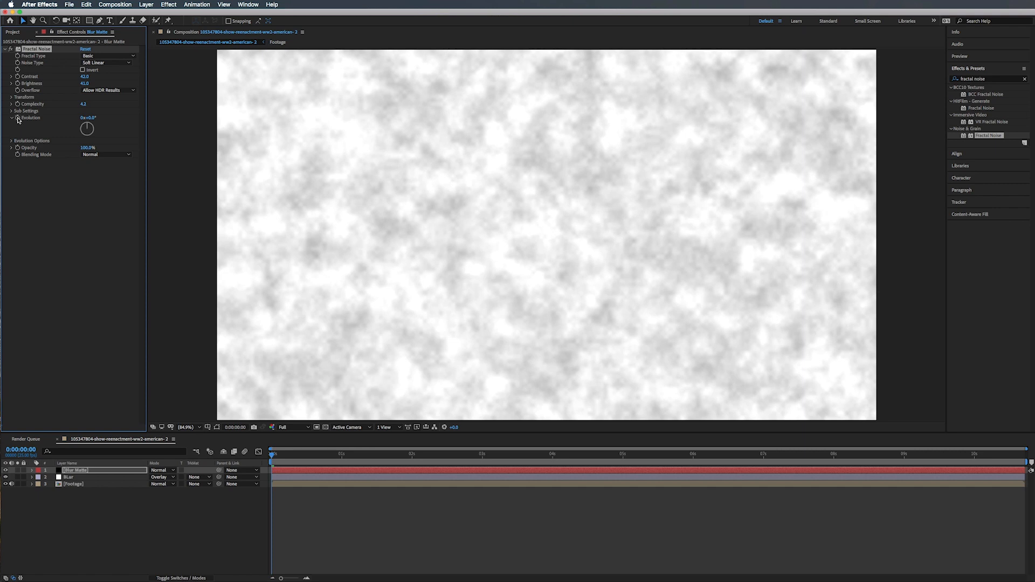
Animate the Fractal Noise evolution with the expression time*150, preview the moving noise, and collapse the Blur Matte layer's properties
alt+click(18, 119)
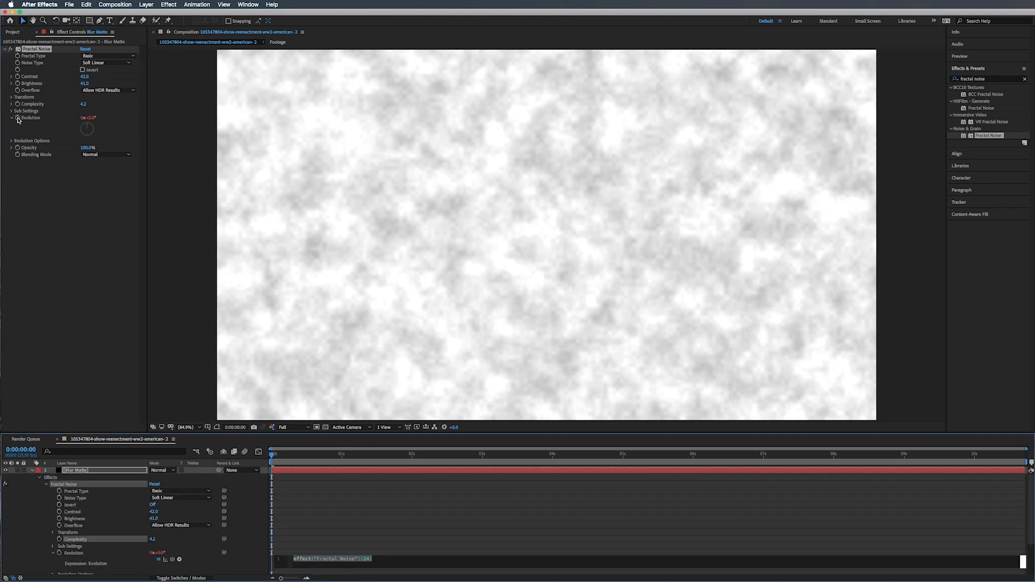
text(time*)
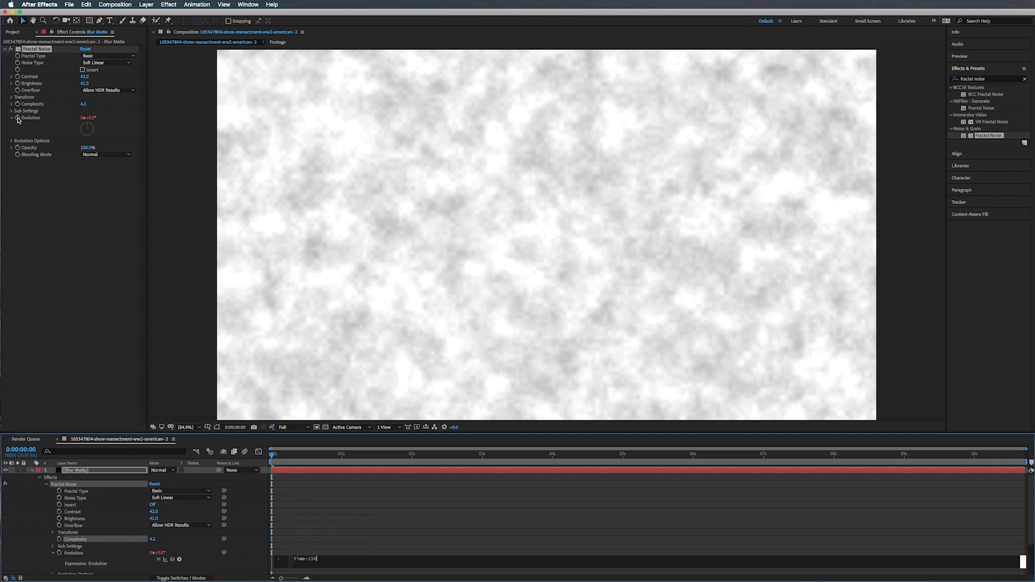
click(266, 275)
key(space)
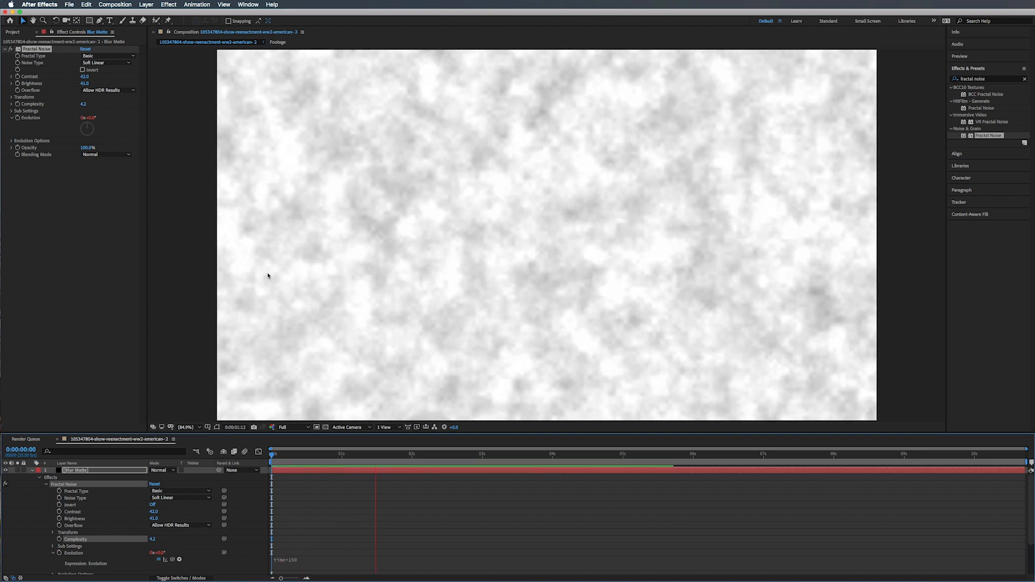
click(32, 470)
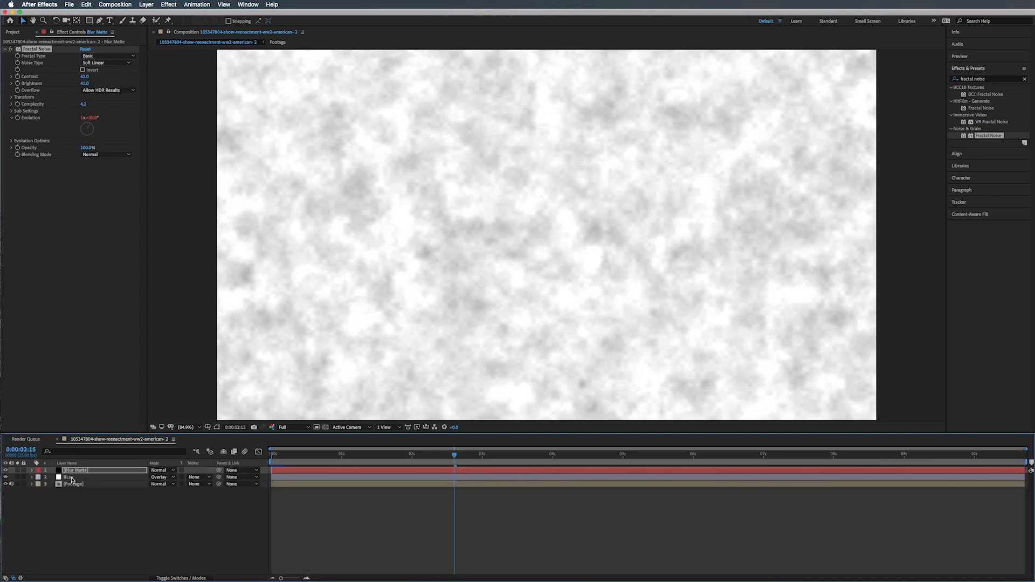
Set the BLur adjustment layer's track matte to Luma Matte "[Blur Matte]"
click(75, 477)
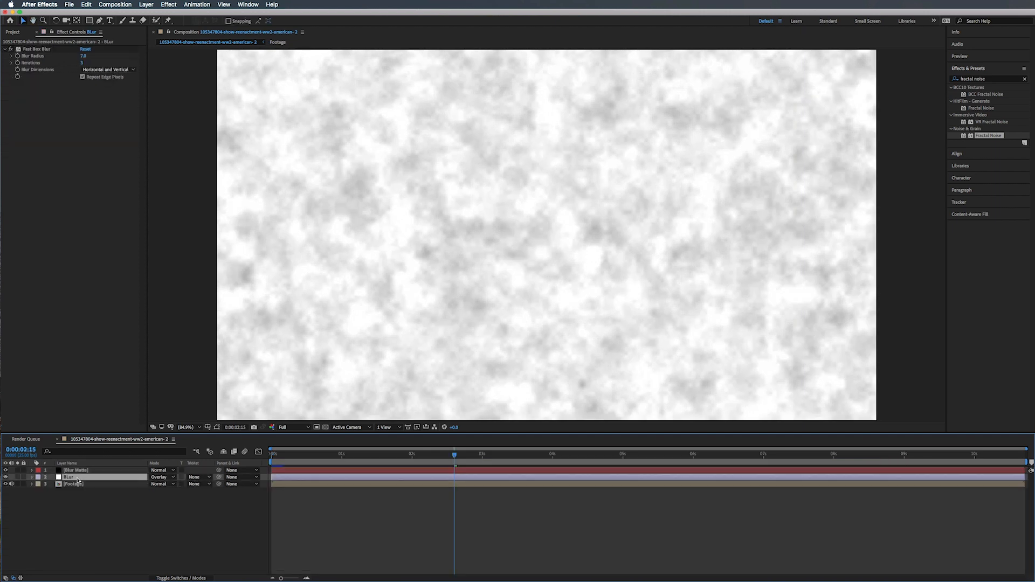
click(196, 476)
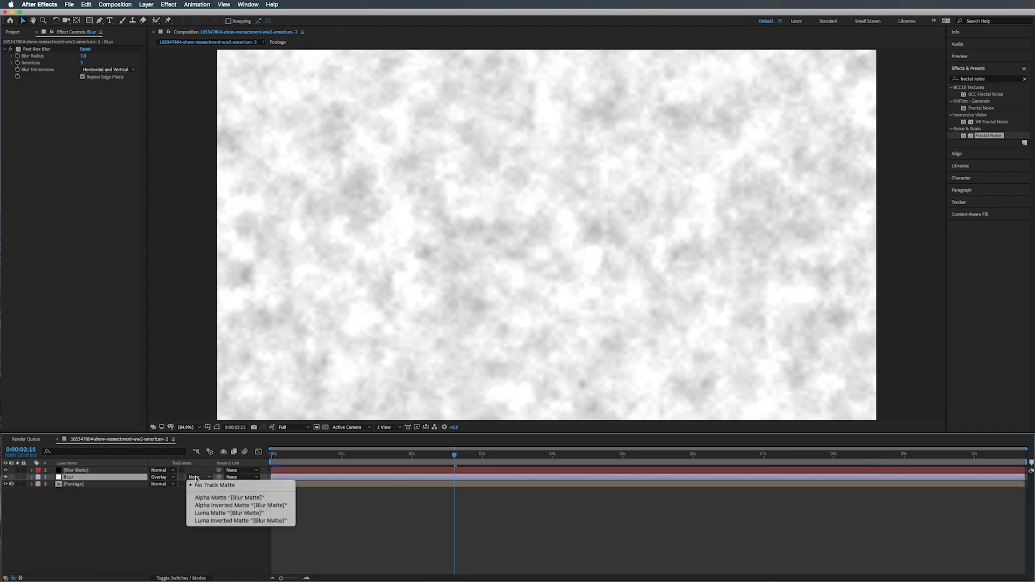
click(208, 513)
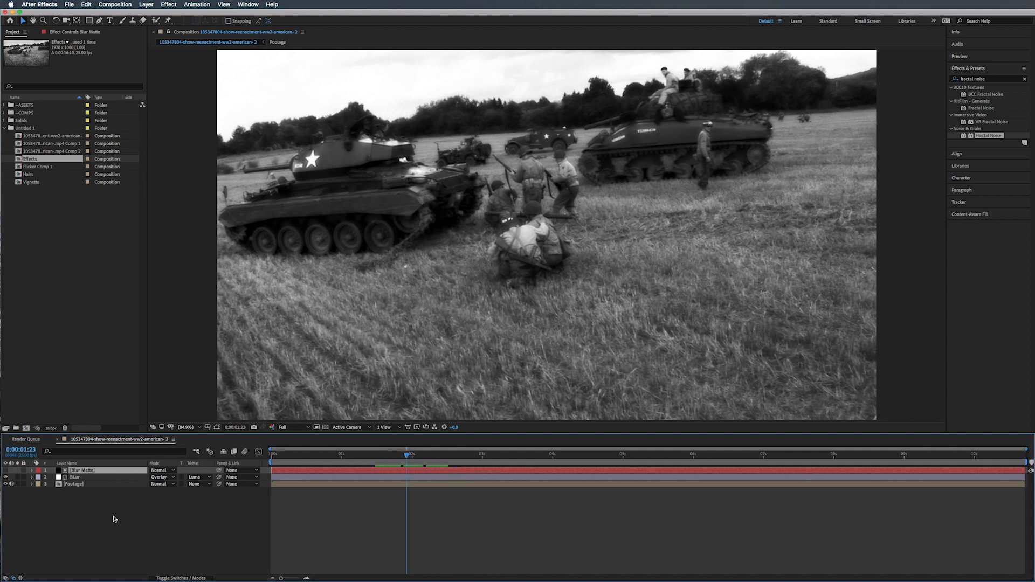
Create an adjustment layer above Blur Matte, apply Posterize Time with a frame rate of 12, and preview the playback
right_click(117, 496)
mouse_move(128, 491)
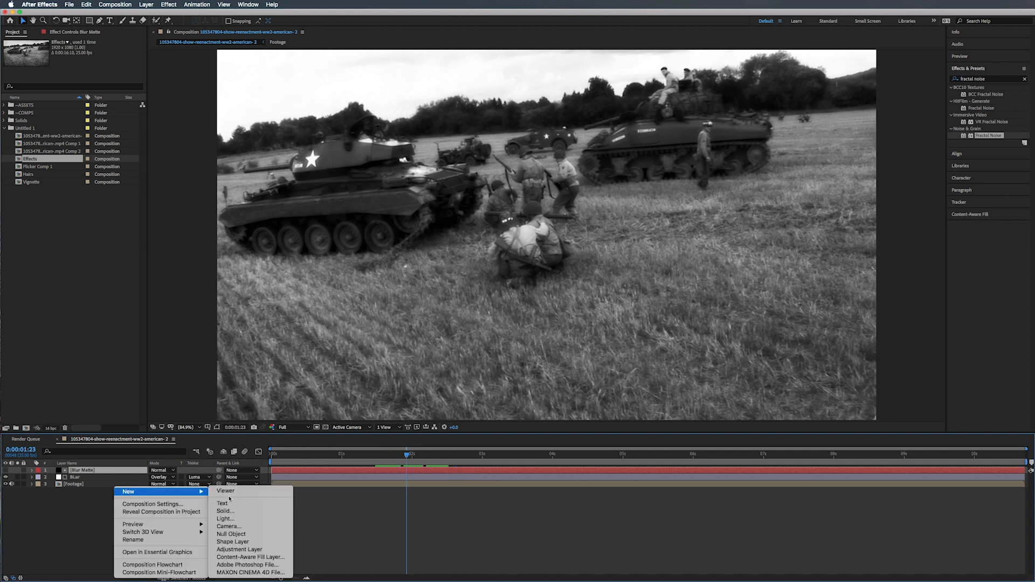
click(240, 549)
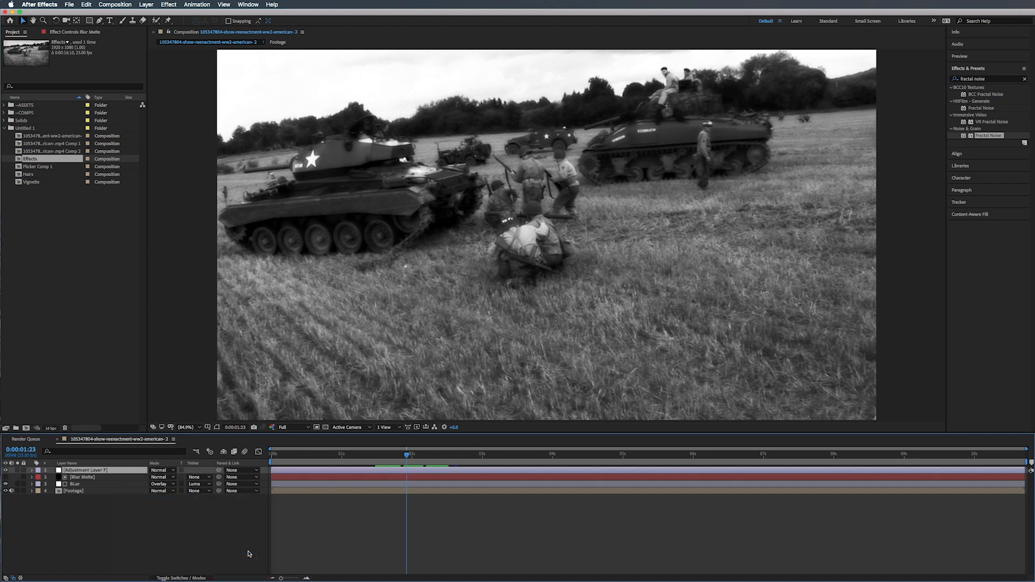
double_click(975, 79)
triple_click(975, 79)
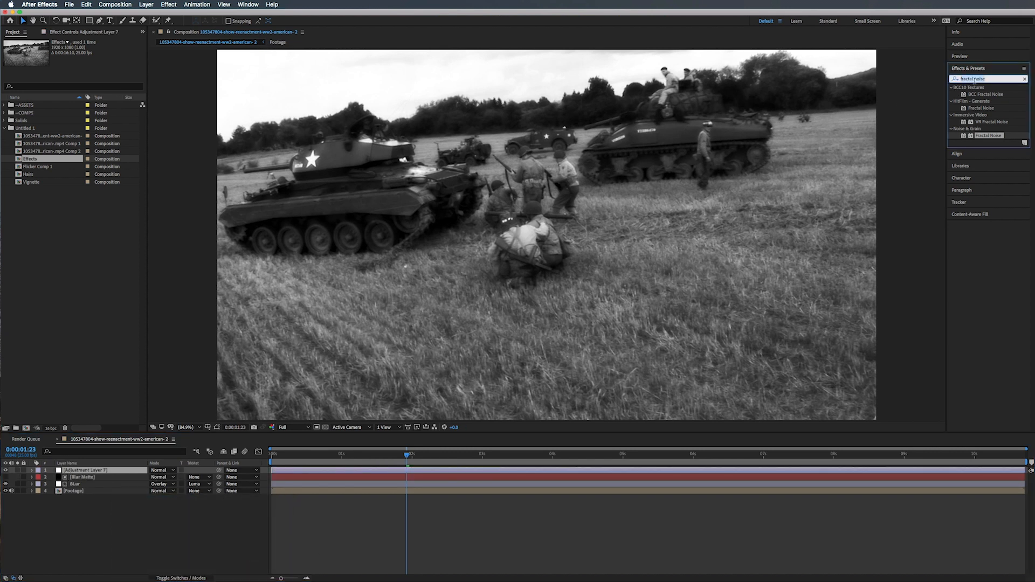
text(posteri)
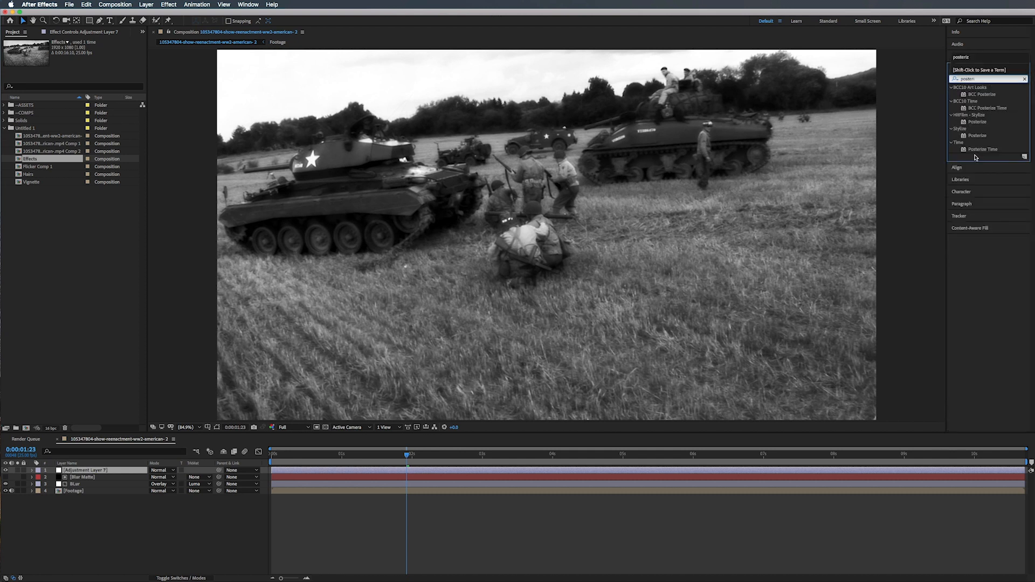
drag(978, 151, 507, 474)
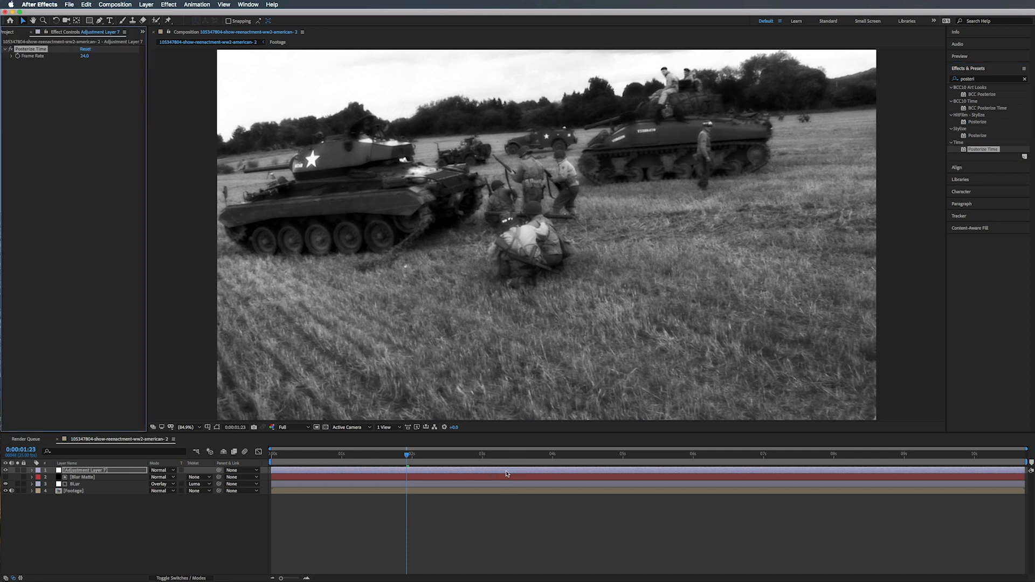
click(85, 56)
key(Return)
key(space)
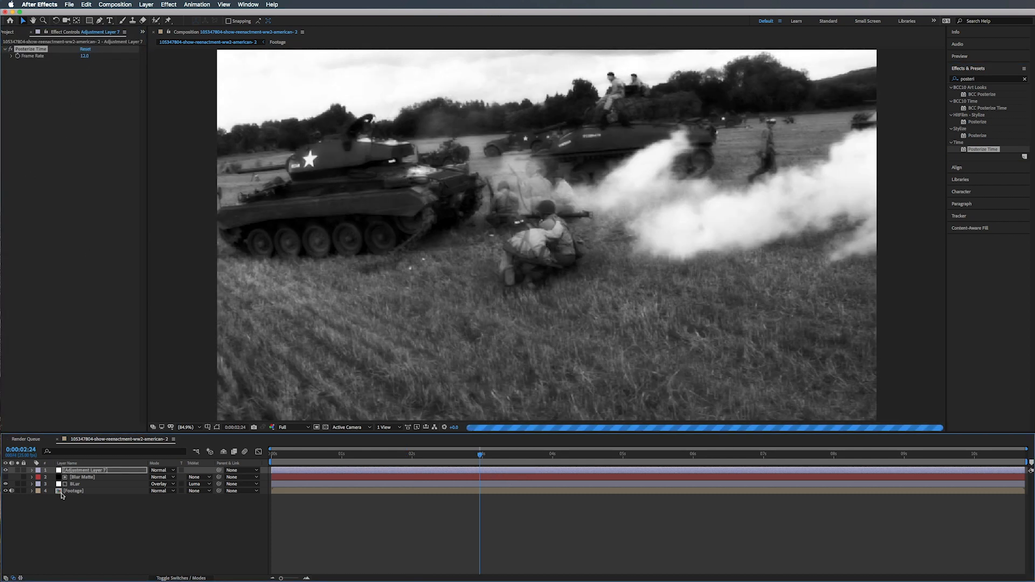
Rename the new adjustment layer as Posterize Time
click(85, 471)
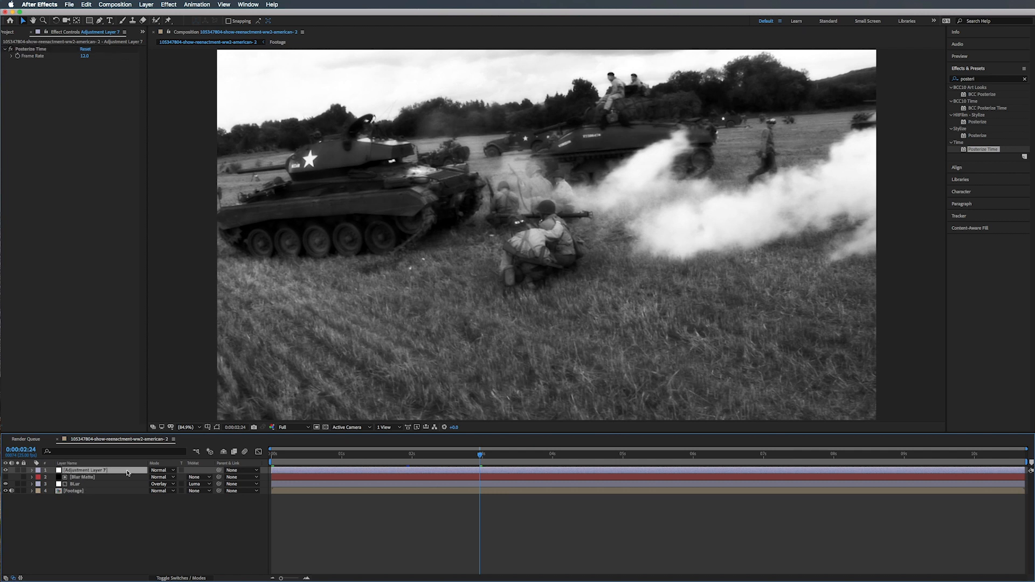
key(Return)
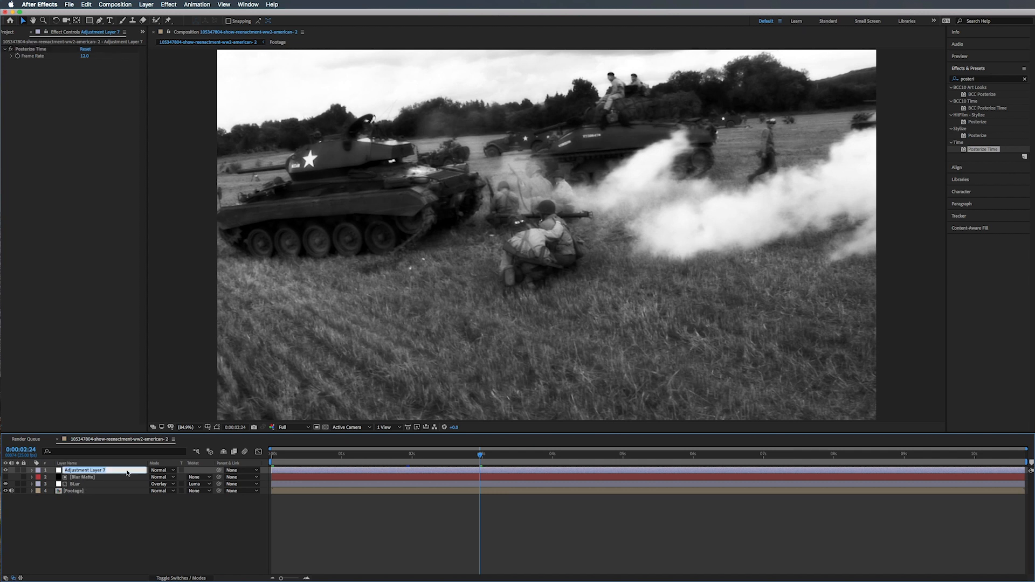
text(Posterize Time)
key(Return)
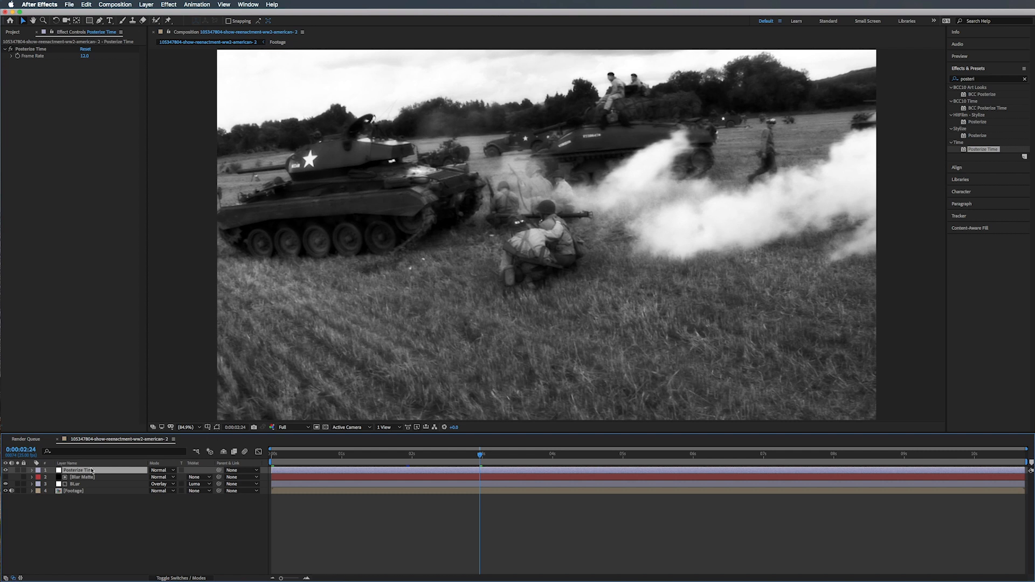
Create another adjustment layer on top of the stack and apply Brightness & Contrast with brightness 10
right_click(114, 520)
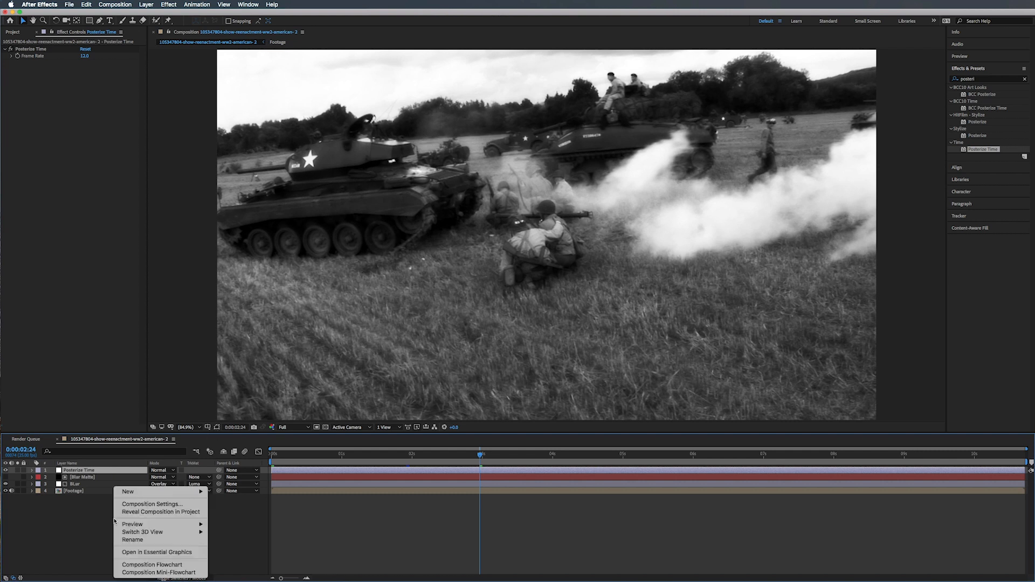
mouse_move(133, 493)
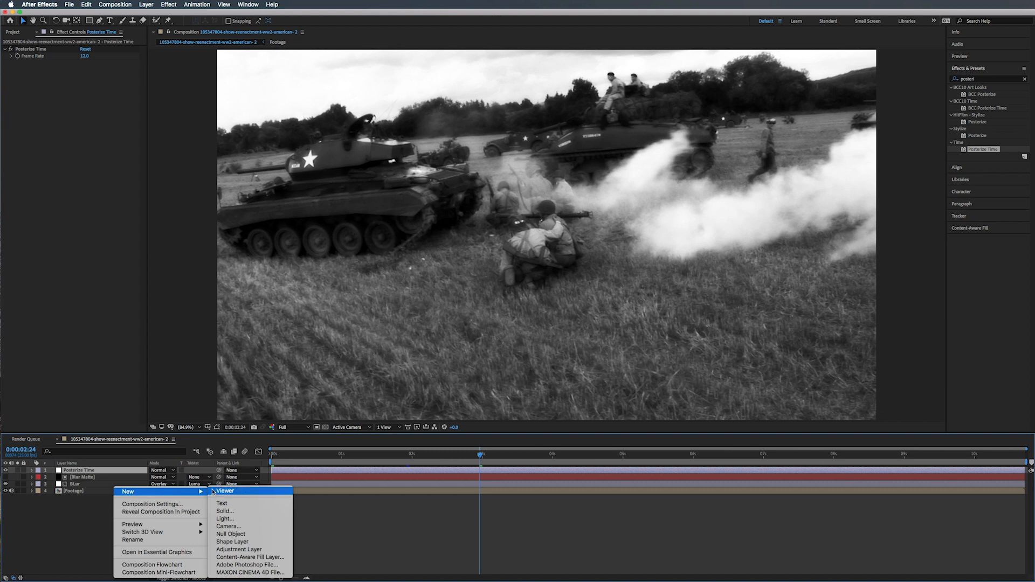
click(234, 549)
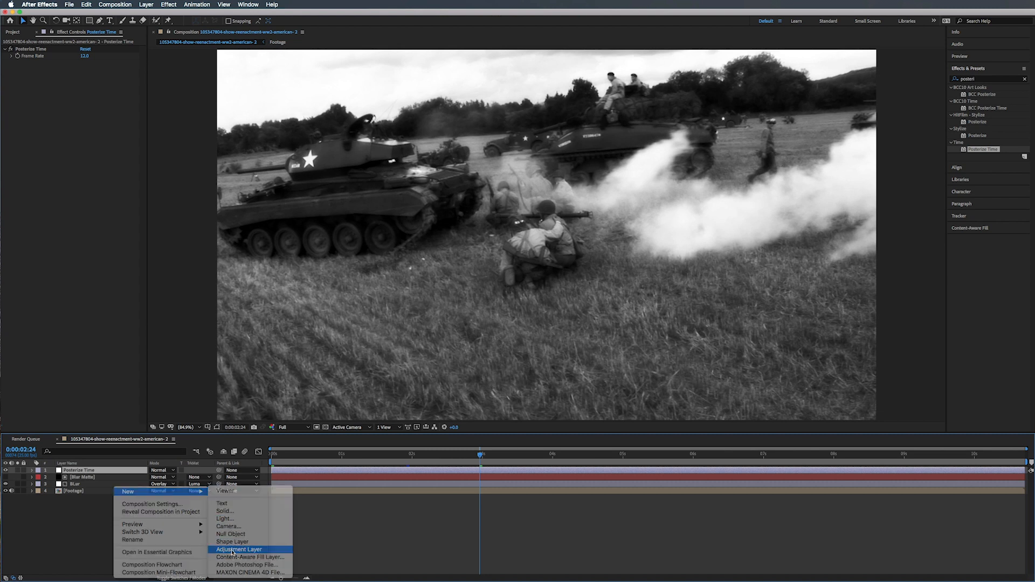
click(983, 82)
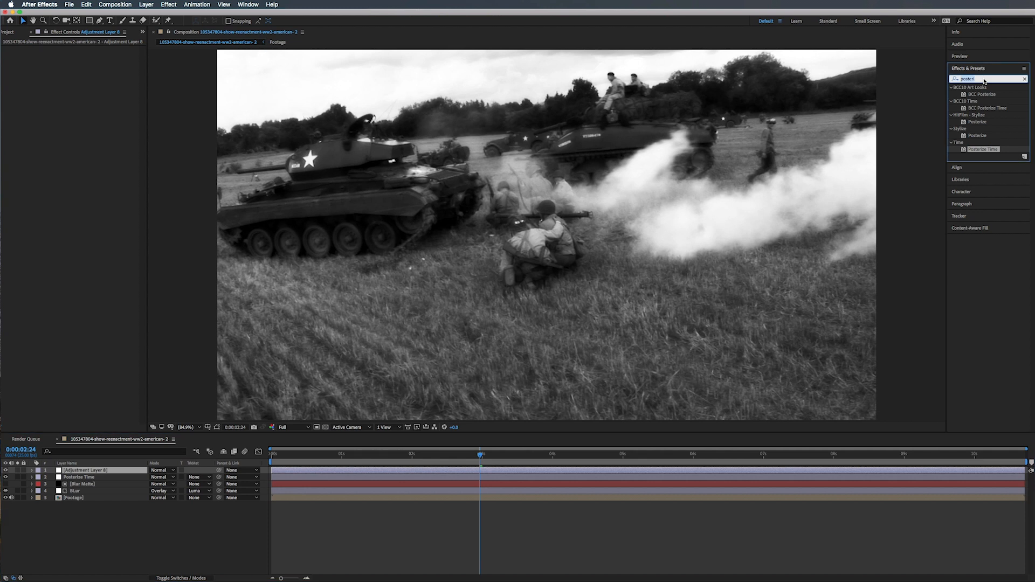
text(bright)
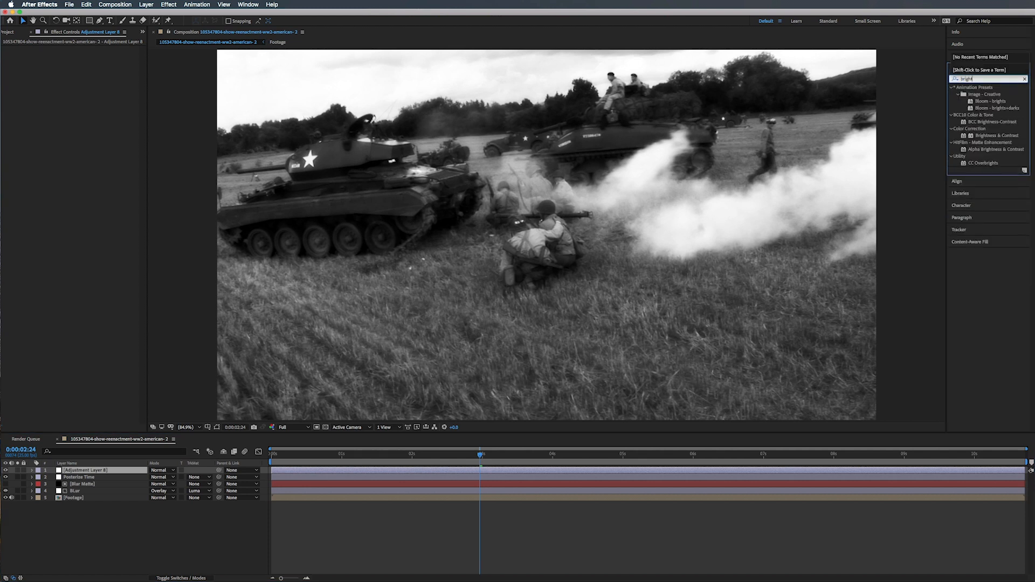
drag(996, 135, 630, 471)
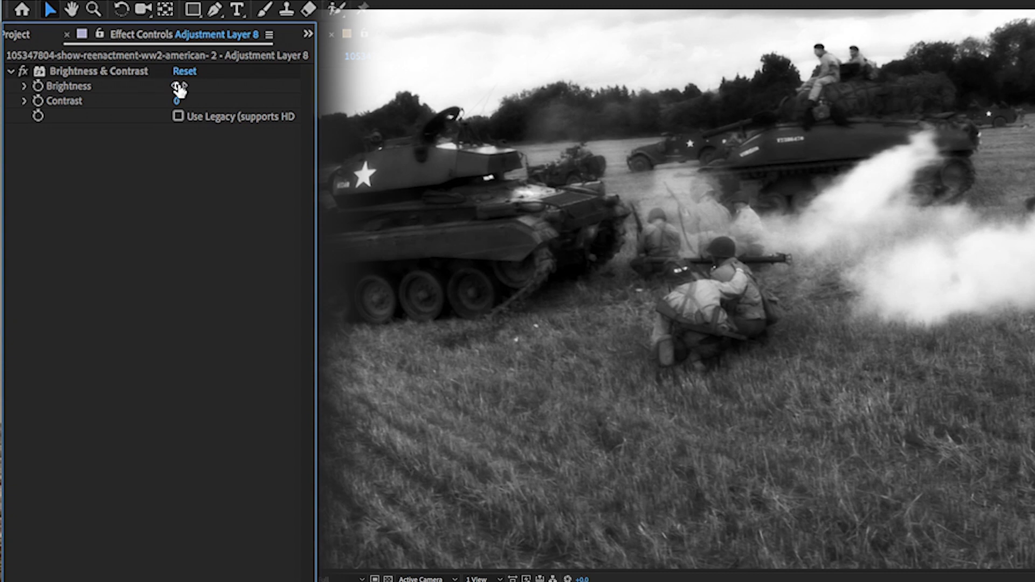
drag(178, 89, 188, 84)
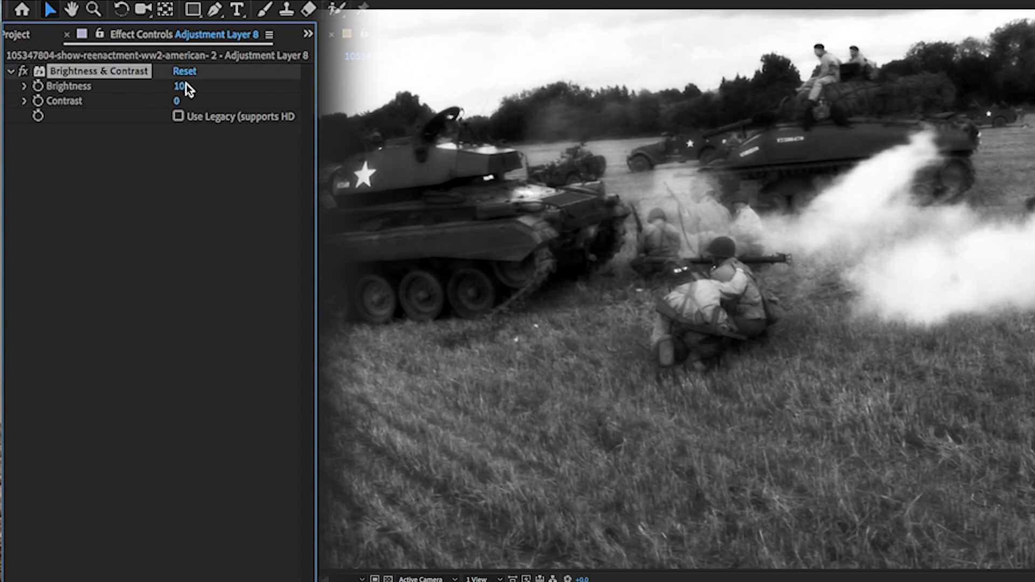
Switch the Brightness & Contrast effect off and on repeatedly to compare the image with and without it
click(21, 71)
click(22, 70)
click(21, 70)
click(21, 71)
click(21, 71)
click(21, 71)
Try a brightness of 138 on the adjustment layer and return it to 10
drag(174, 87, 303, 98)
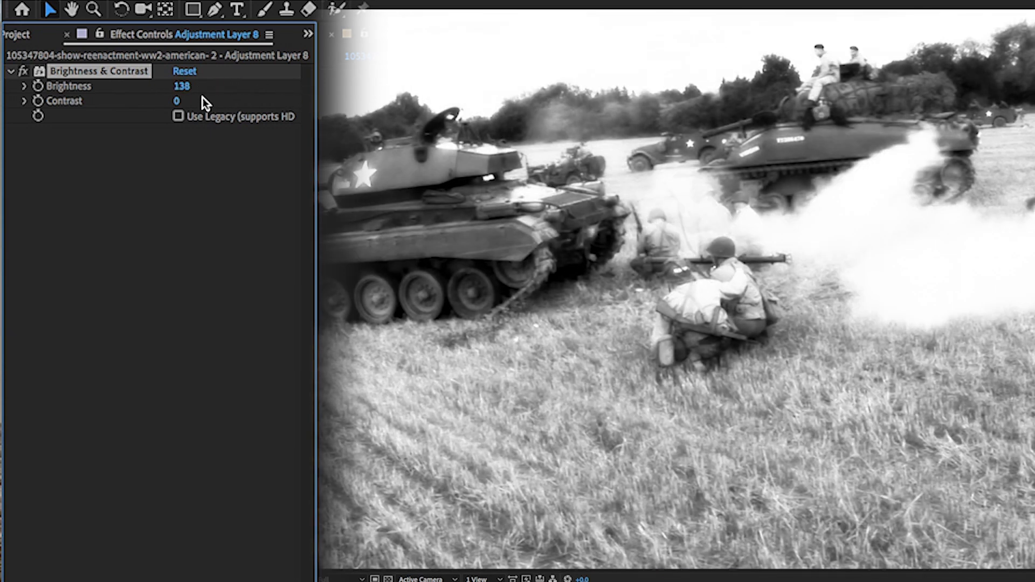
text(10)
key(Return)
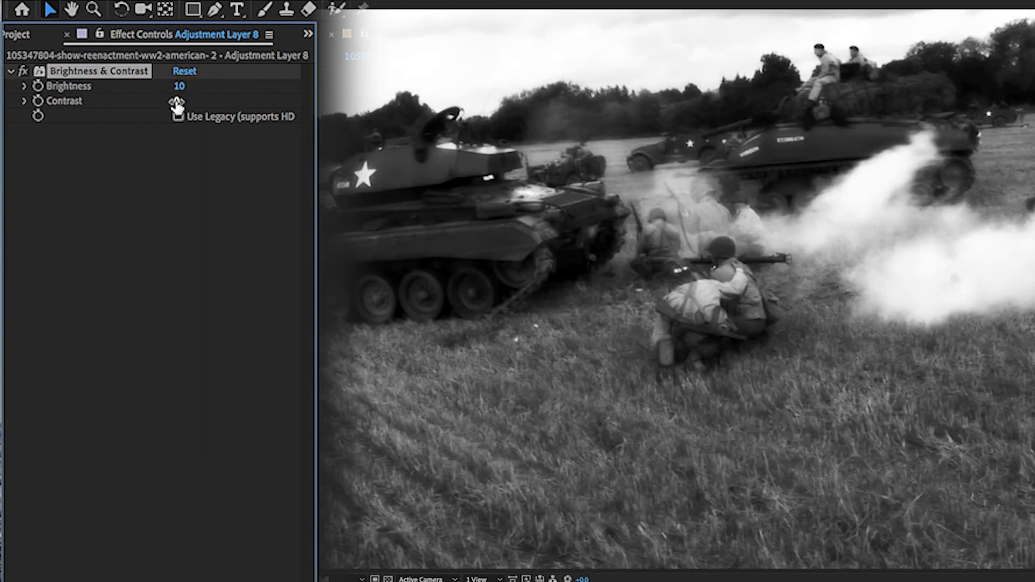
Set the Brightness & Contrast effect's contrast to -45 and rename its adjustment layer as FLicker
drag(180, 105, 182, 141)
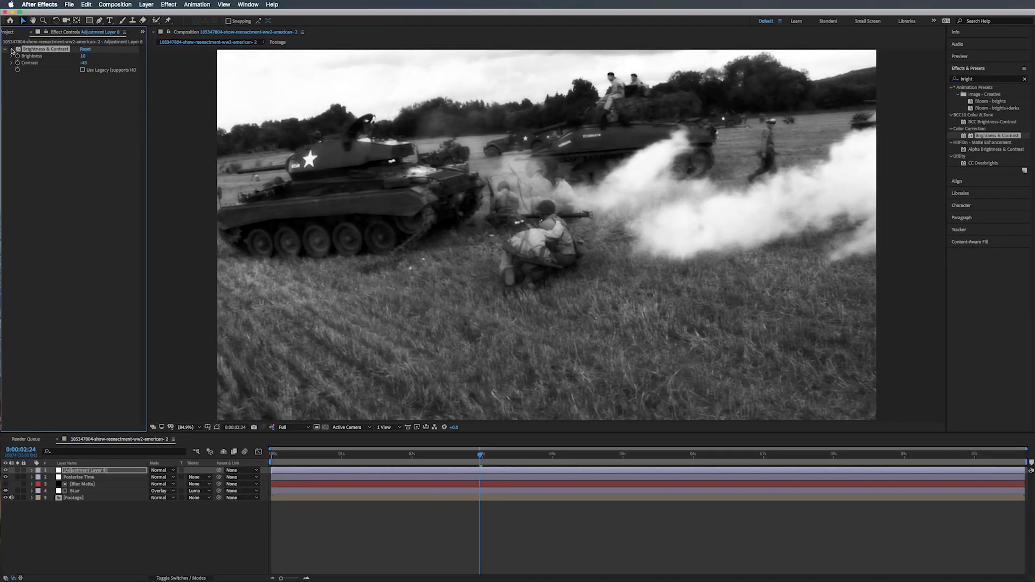
click(5, 49)
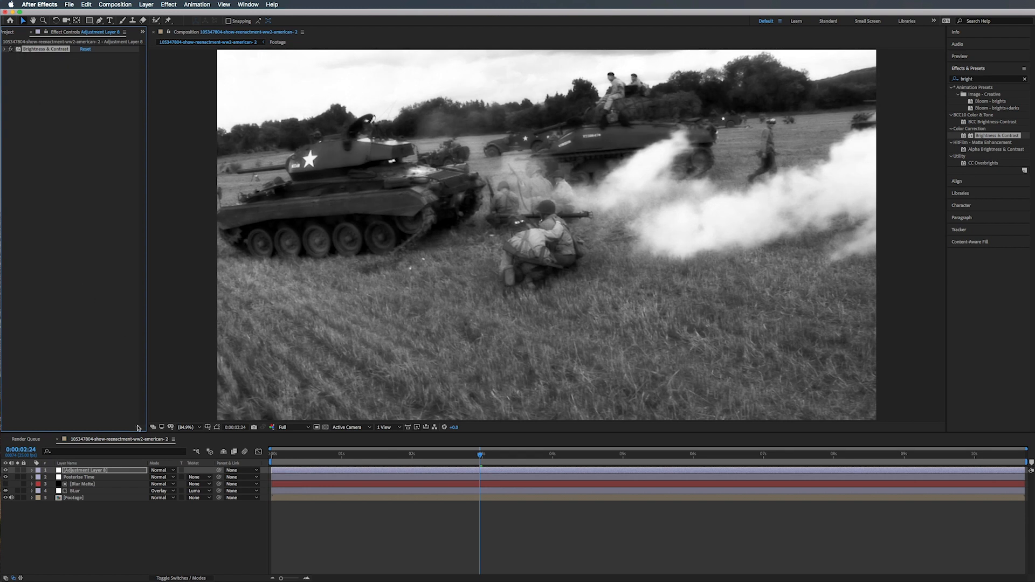
click(107, 470)
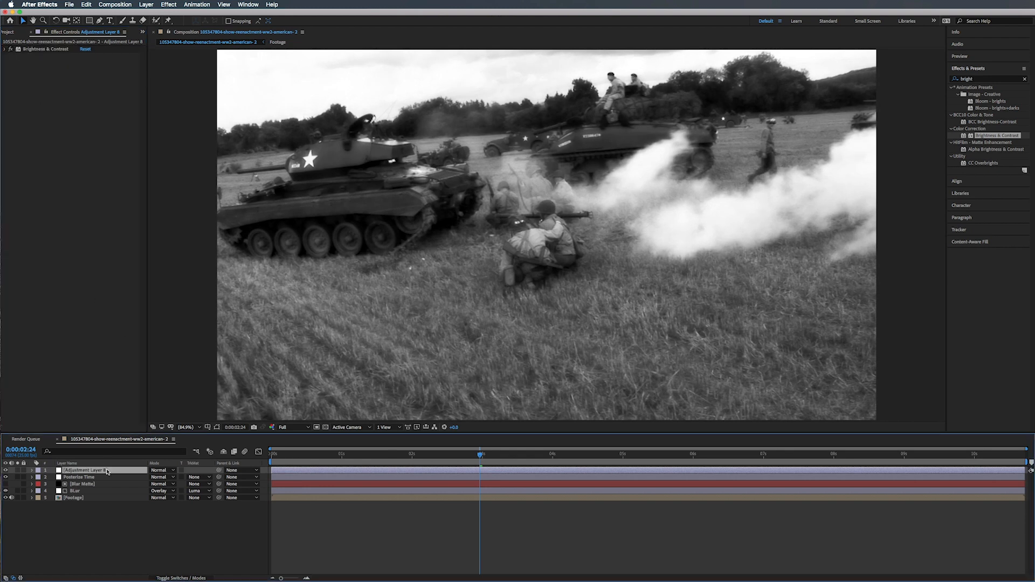
key(Return)
text(FLicker)
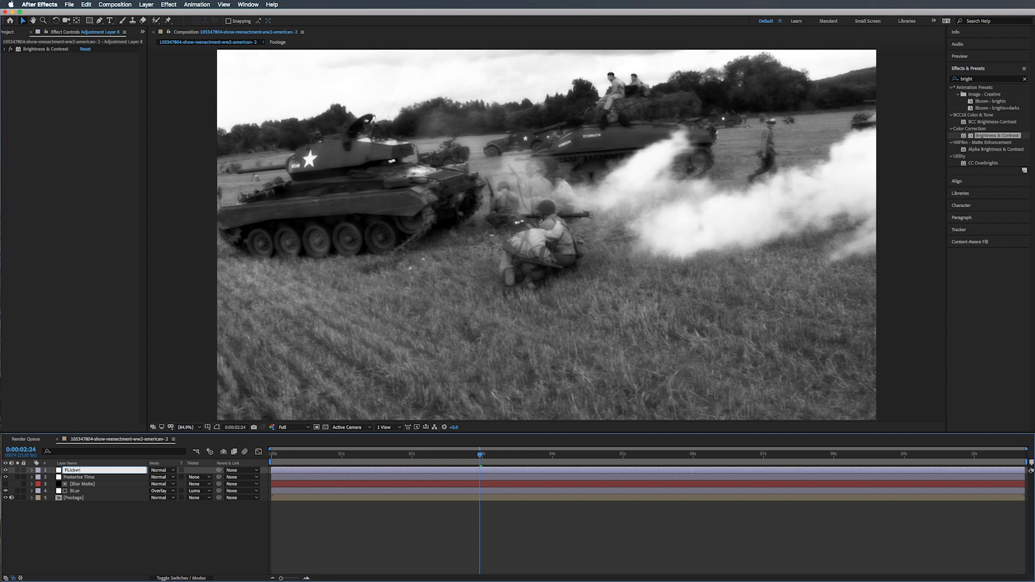
key(Return)
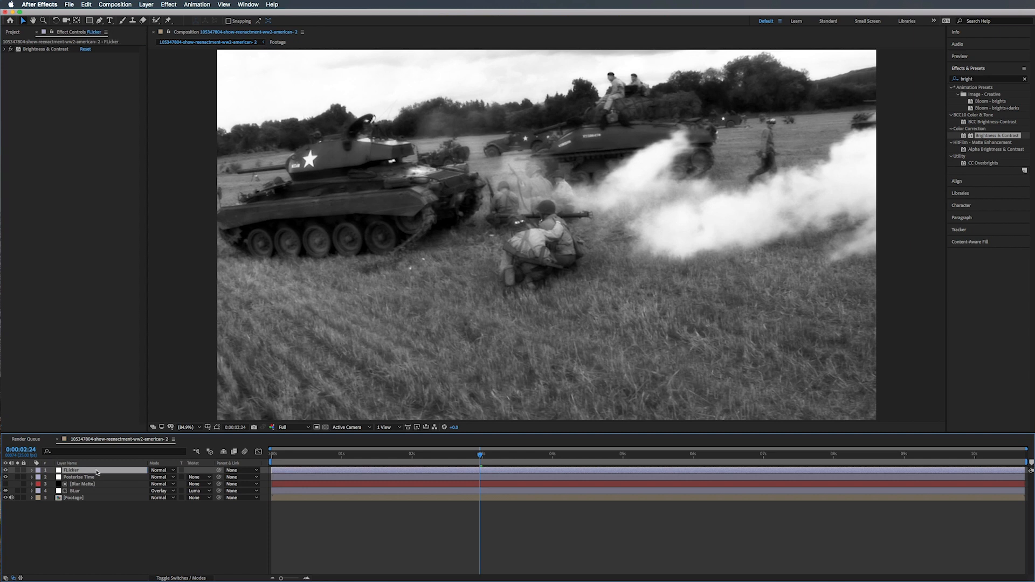
Add the expression wiggle(20,50) to the opacity of the FLicker layer
key(t)
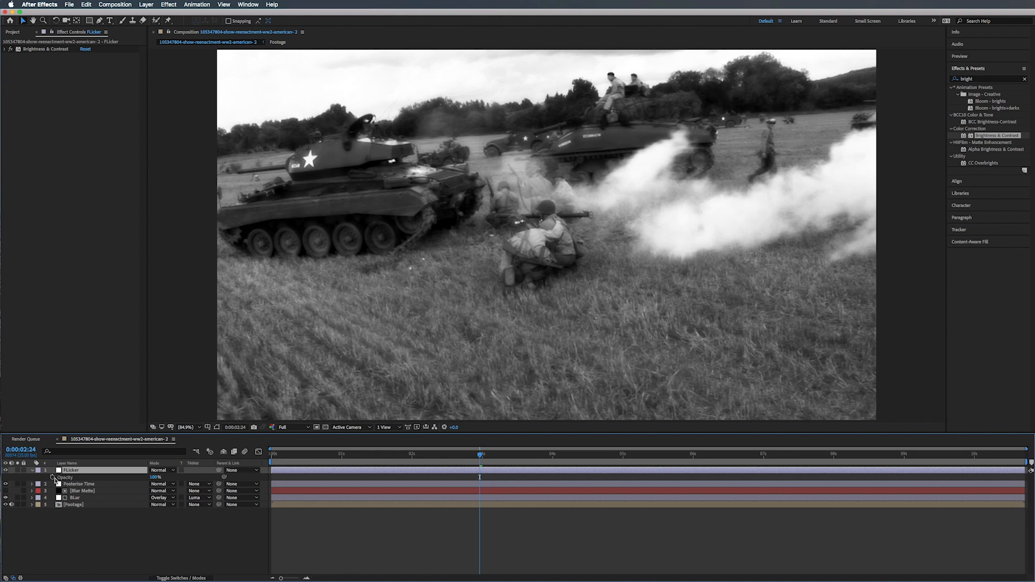
click(78, 478)
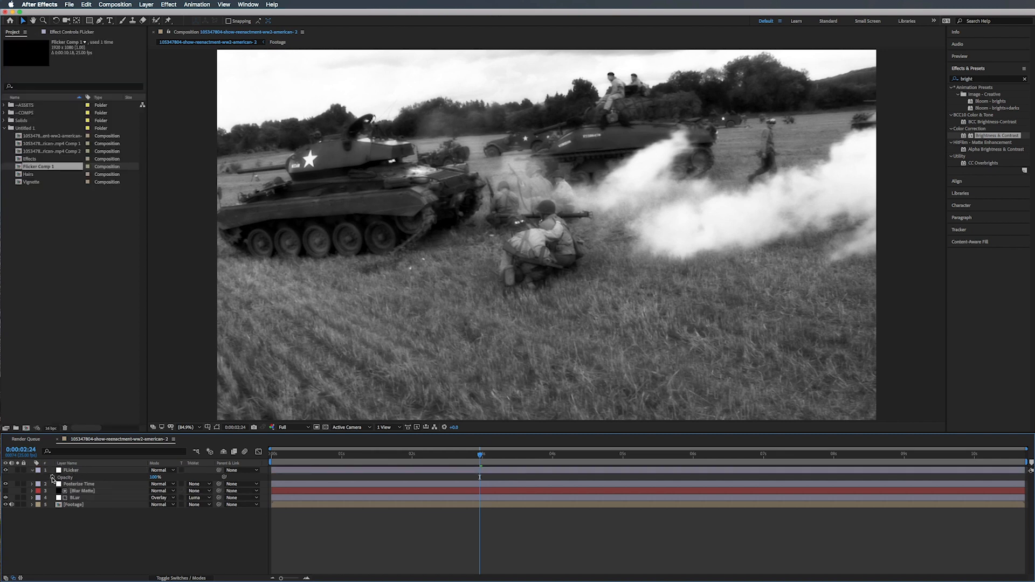
alt+click(52, 478)
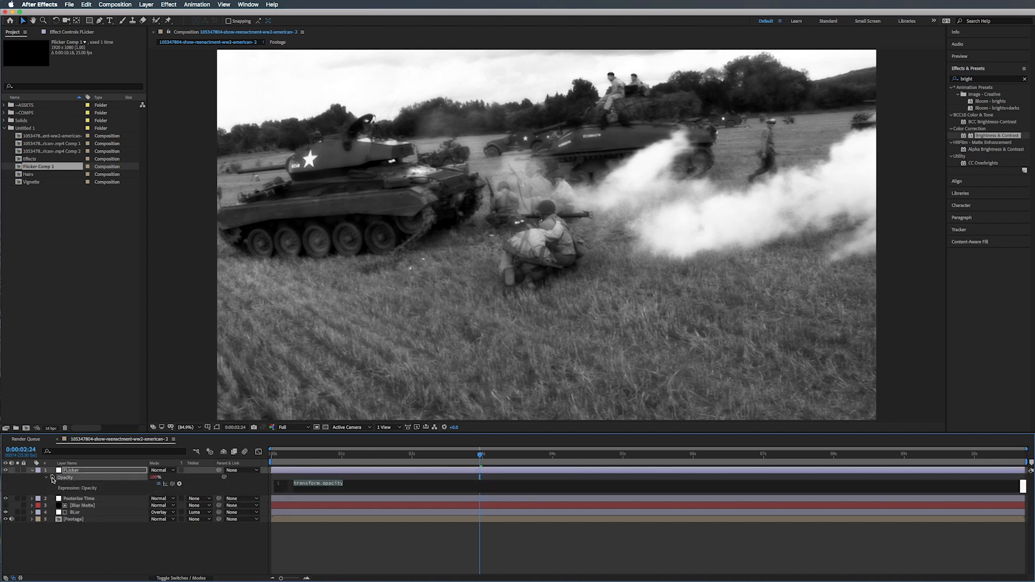
key(BackSpace)
text(wiggel)
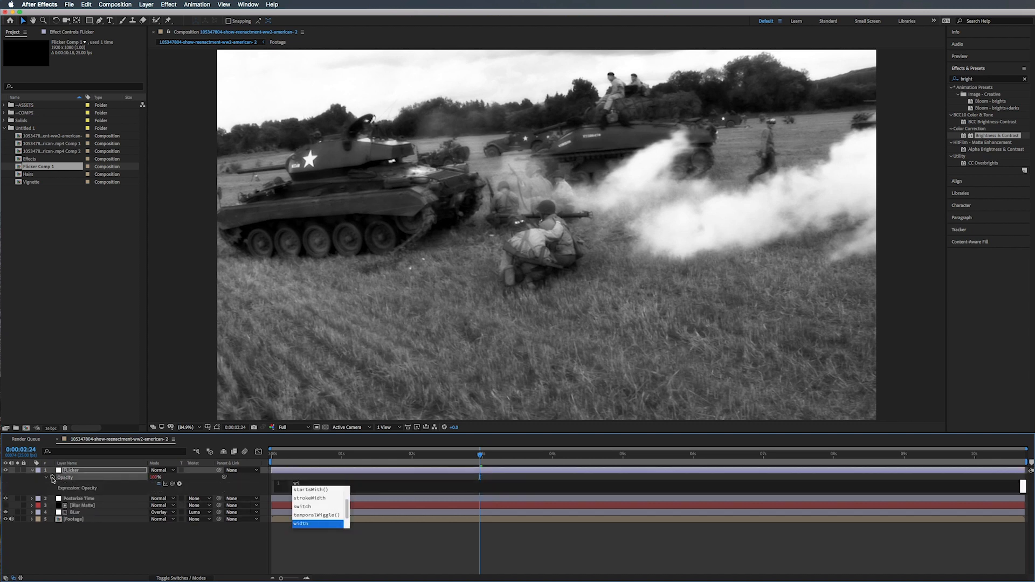
key(BackSpace)
key(BackSpace)
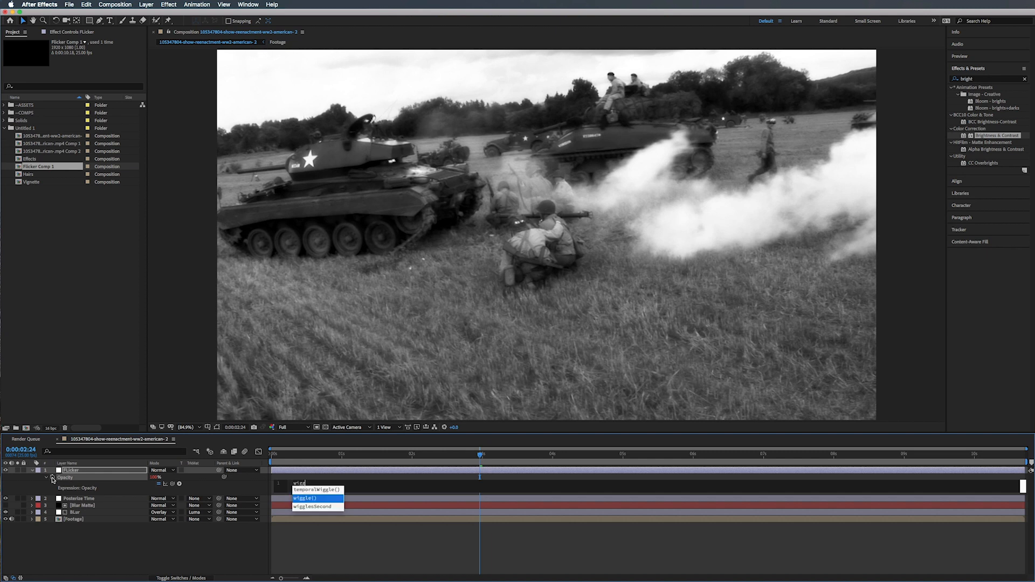
text(le)
key(Return)
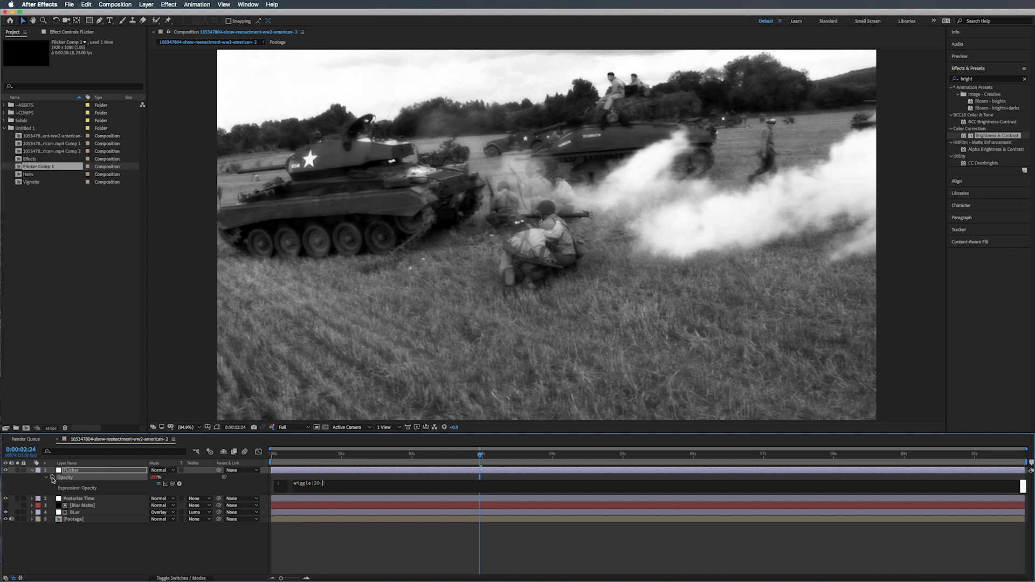
Play the composition from the beginning to preview the wiggled opacity flicker
mouse_move(286, 455)
mouse_down()
mouse_move(302, 455)
mouse_move(289, 456)
mouse_up()
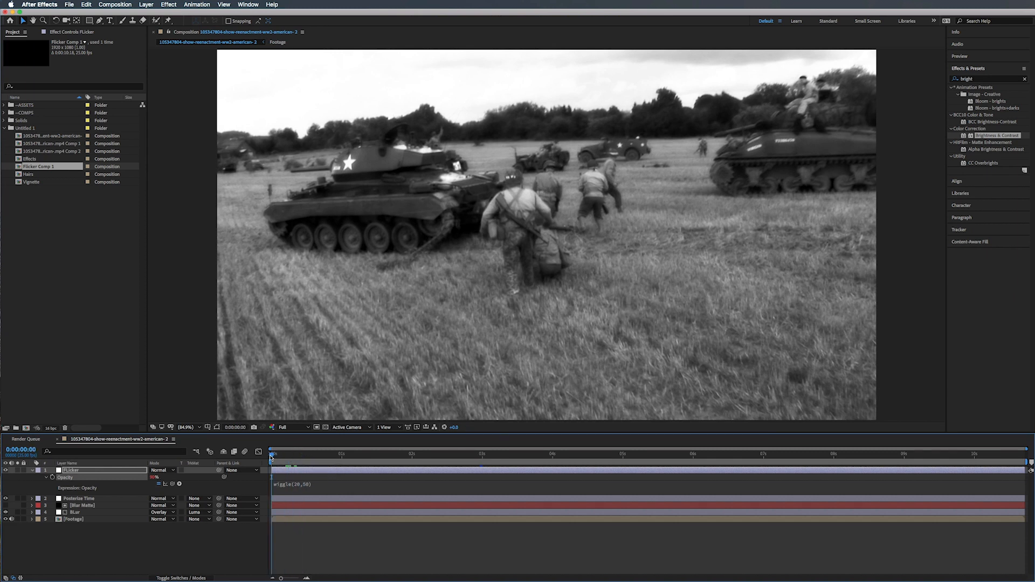
key(Home)
key(space)
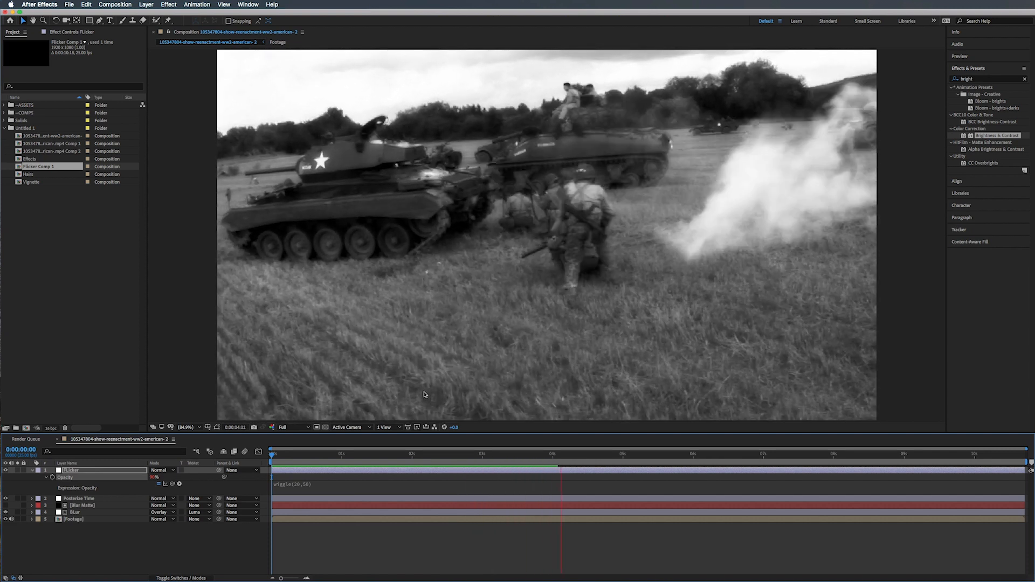
key(space)
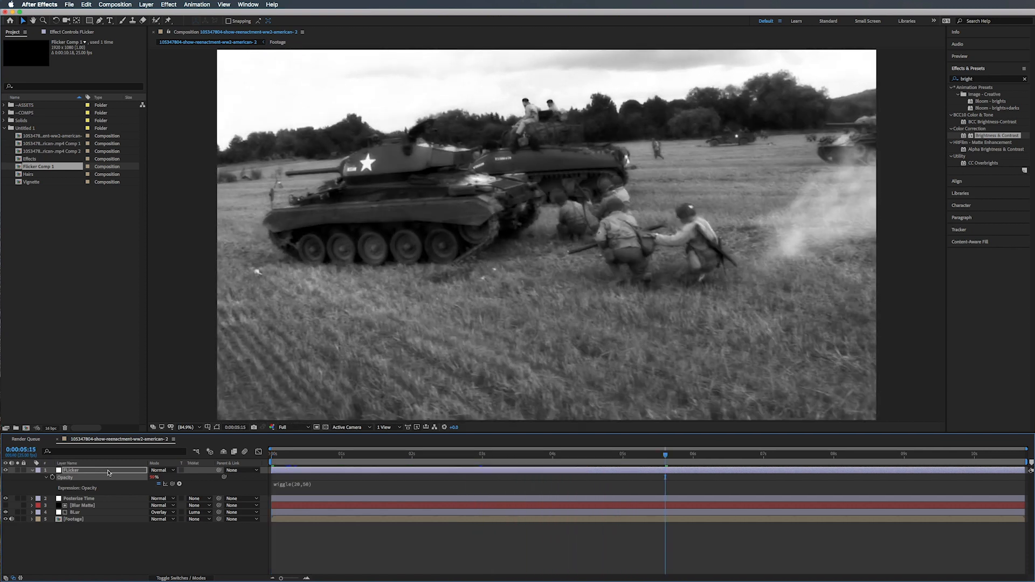
Try a higher brightness in the FLicker layer's Brightness & Contrast effect
click(68, 32)
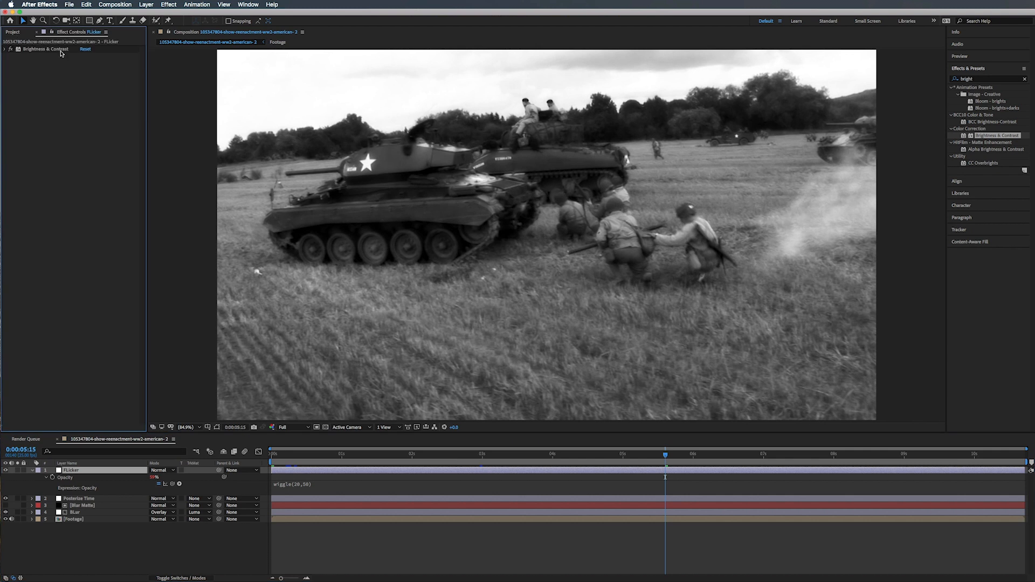
click(6, 49)
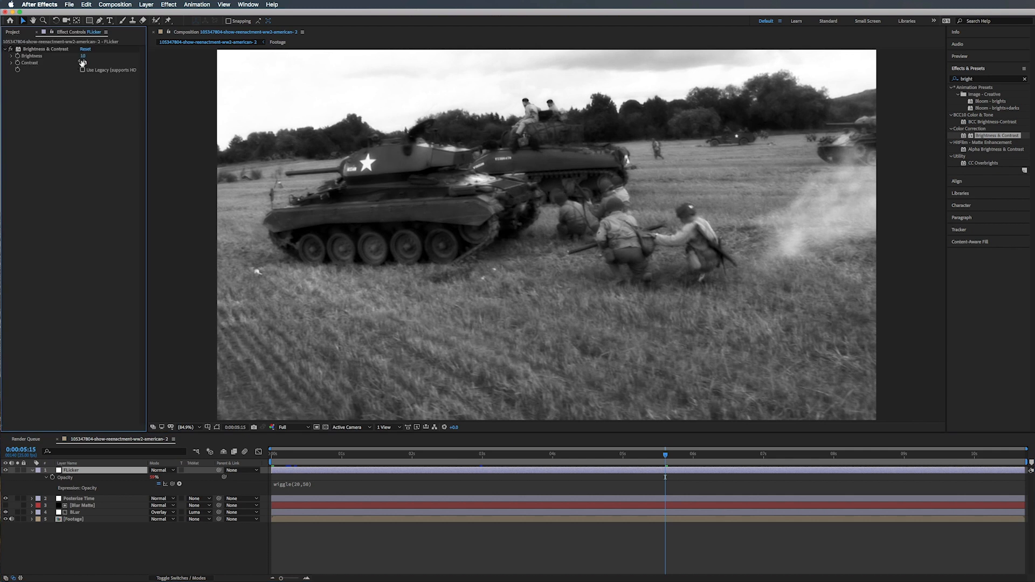
drag(83, 56, 82, 56)
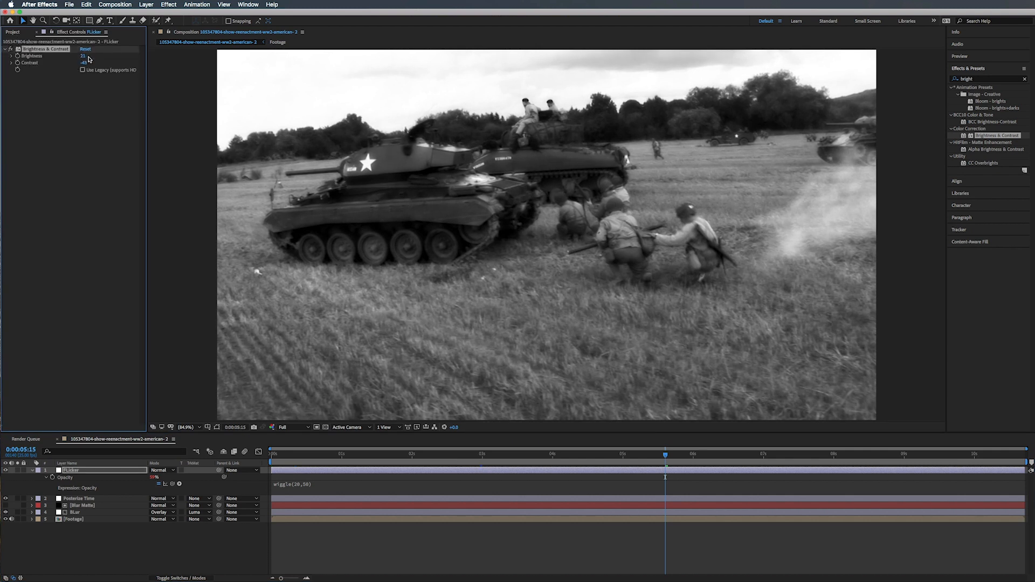
Preview the footage again to check the flicker strength, and collapse the FLicker layer's properties
click(329, 454)
key(space)
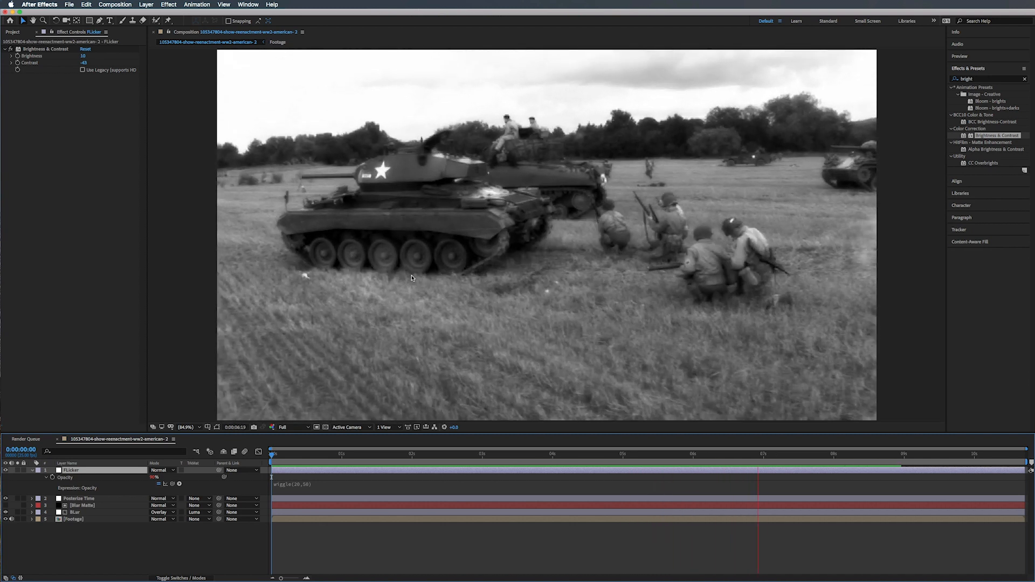
click(32, 470)
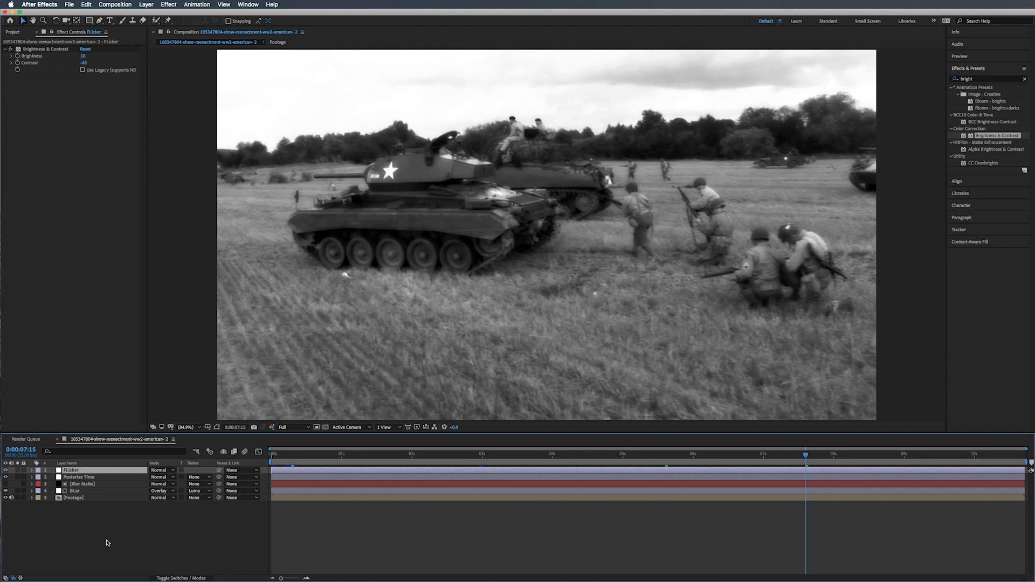
Create a black 1920 x 1080 px solid named Hairs on top of the layer stack
right_click(90, 540)
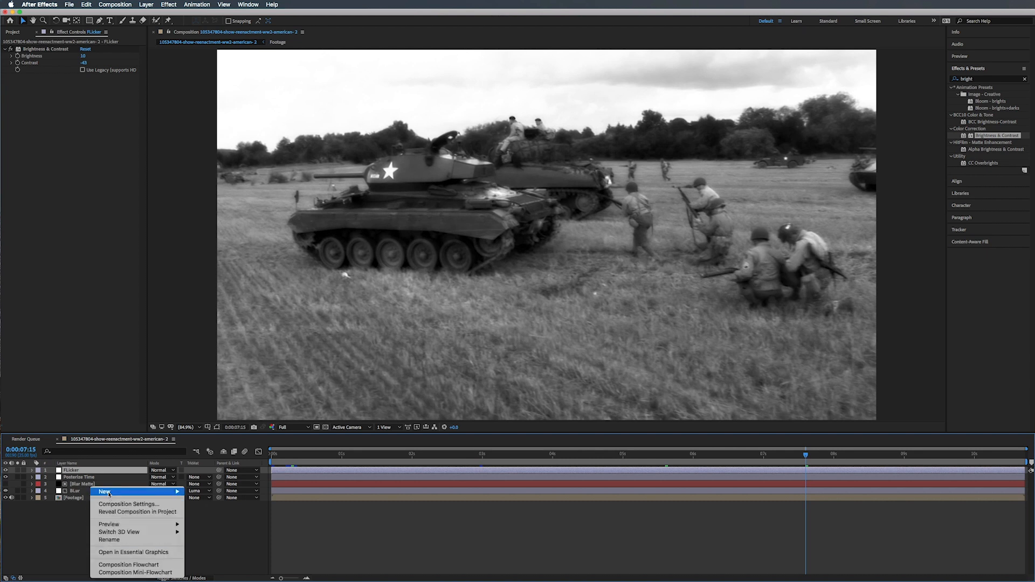
mouse_move(108, 493)
click(204, 512)
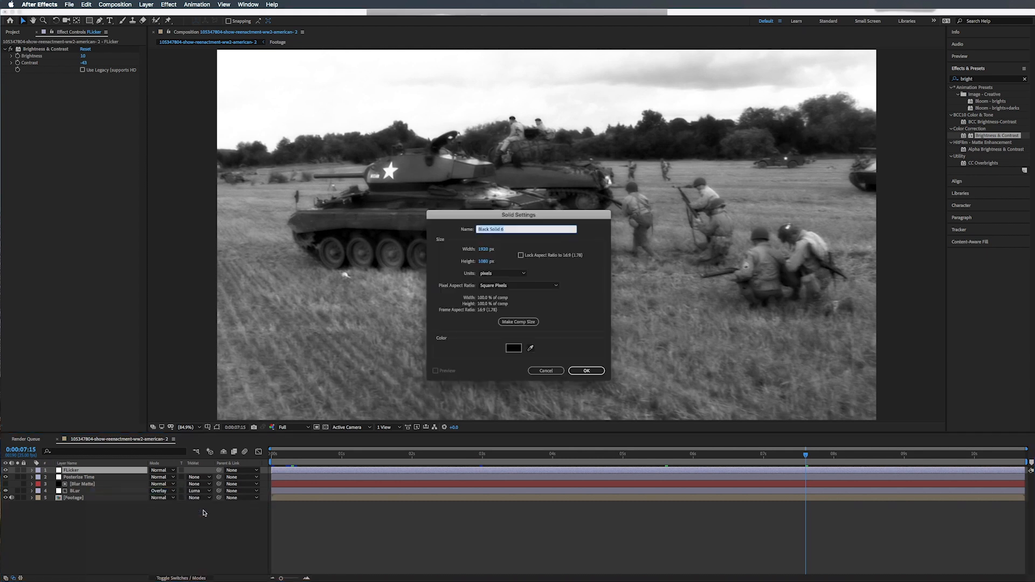
text(Hairs)
key(Return)
Apply Fractal Noise to the Hairs solid with contrast 230, brightness 66 and complexity 9
click(990, 81)
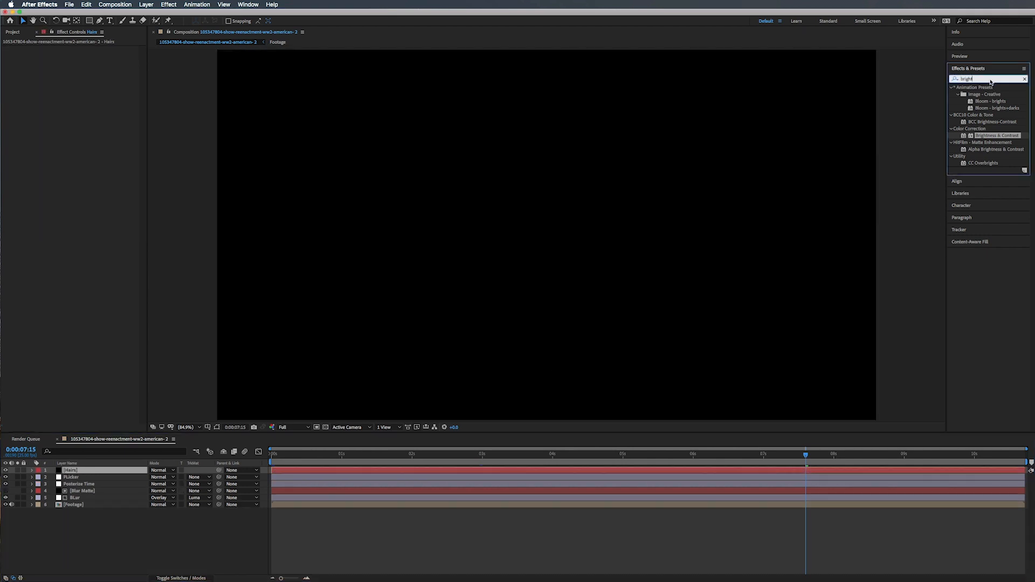
text(fractal)
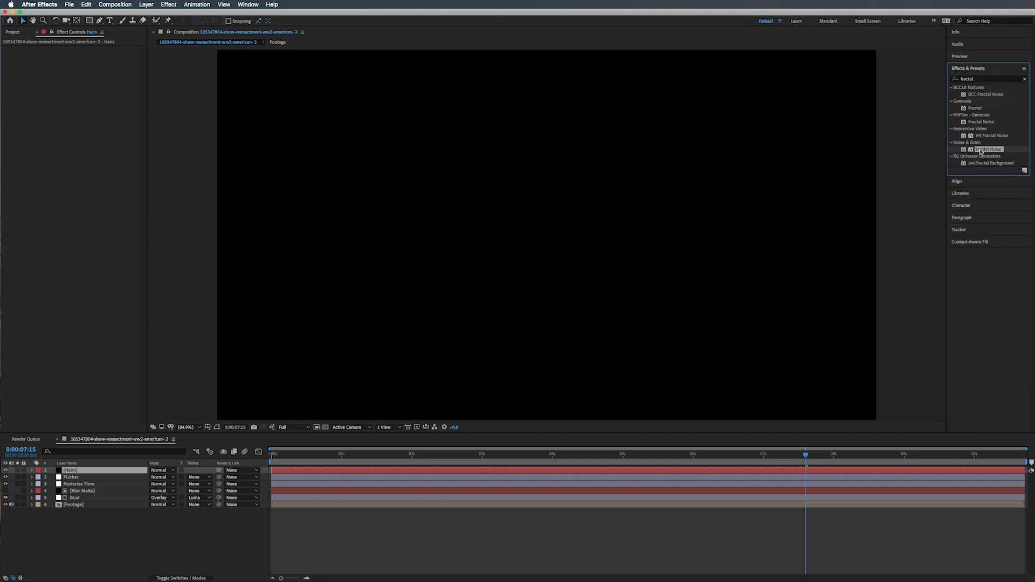
drag(987, 148, 604, 473)
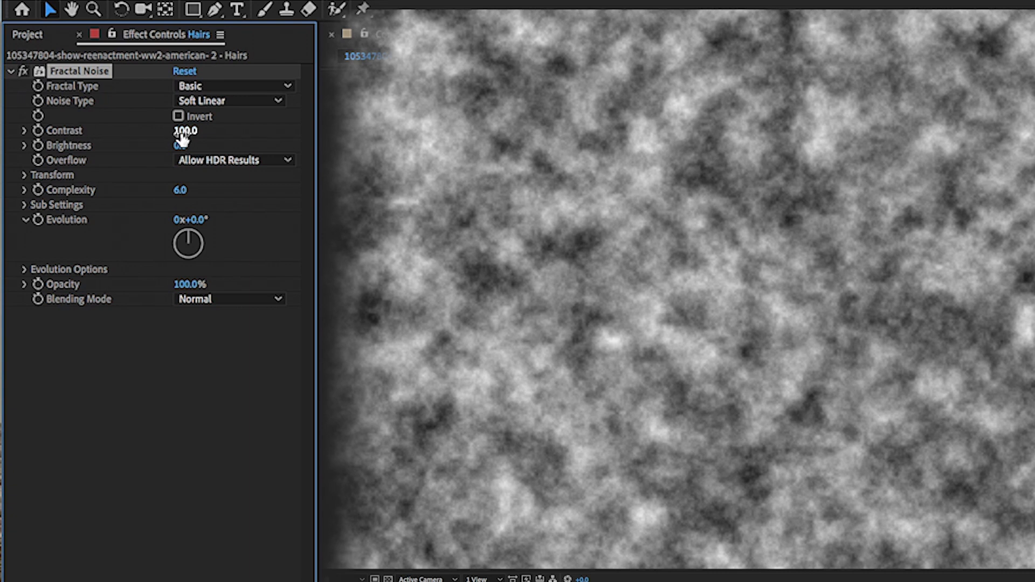
drag(182, 139, 295, 134)
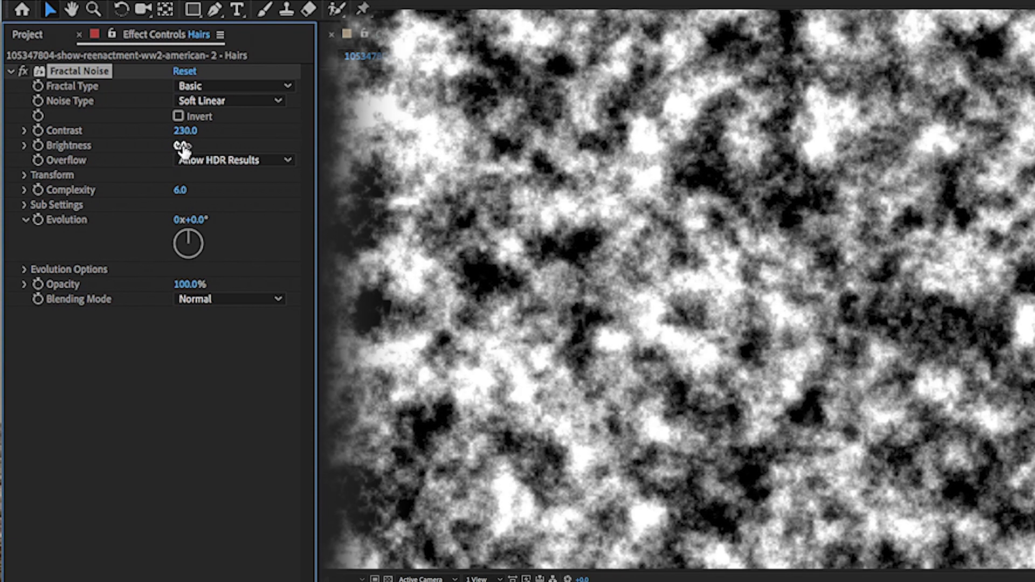
drag(183, 147, 236, 142)
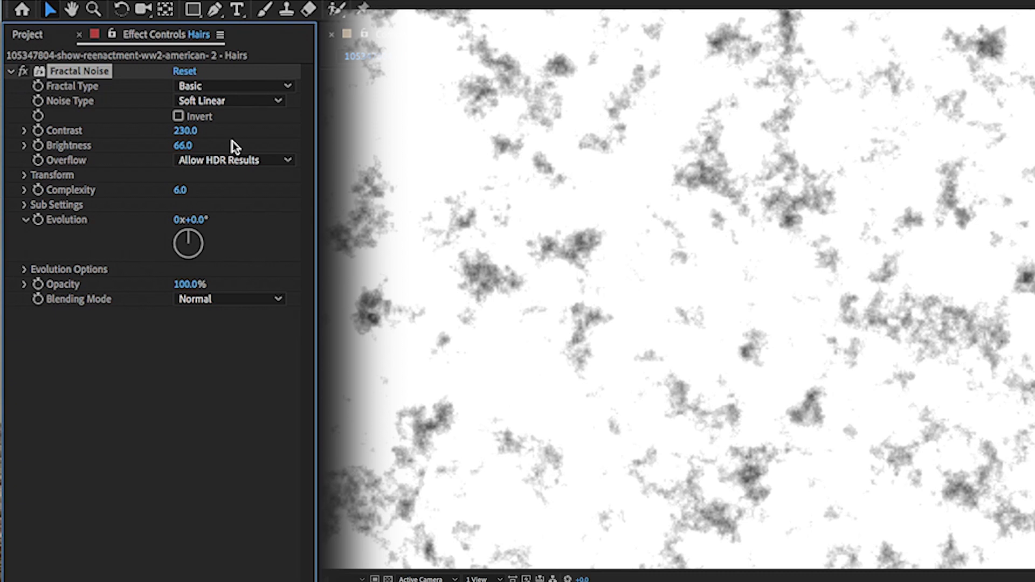
drag(181, 192, 544, 193)
Turn off uniform scaling for the fractal noise and set its scale width to 1 and scale height to 2098
click(24, 176)
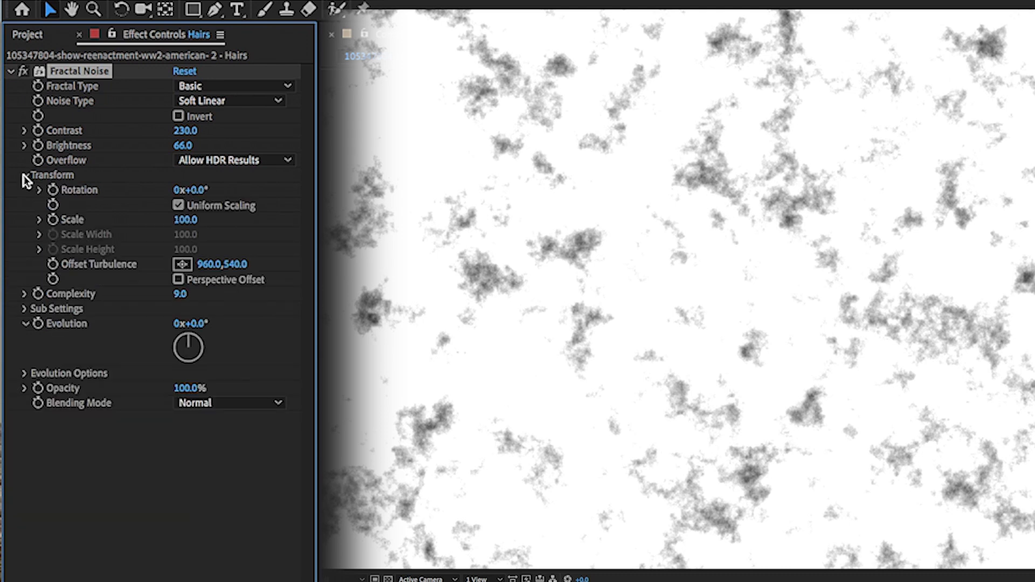
click(178, 206)
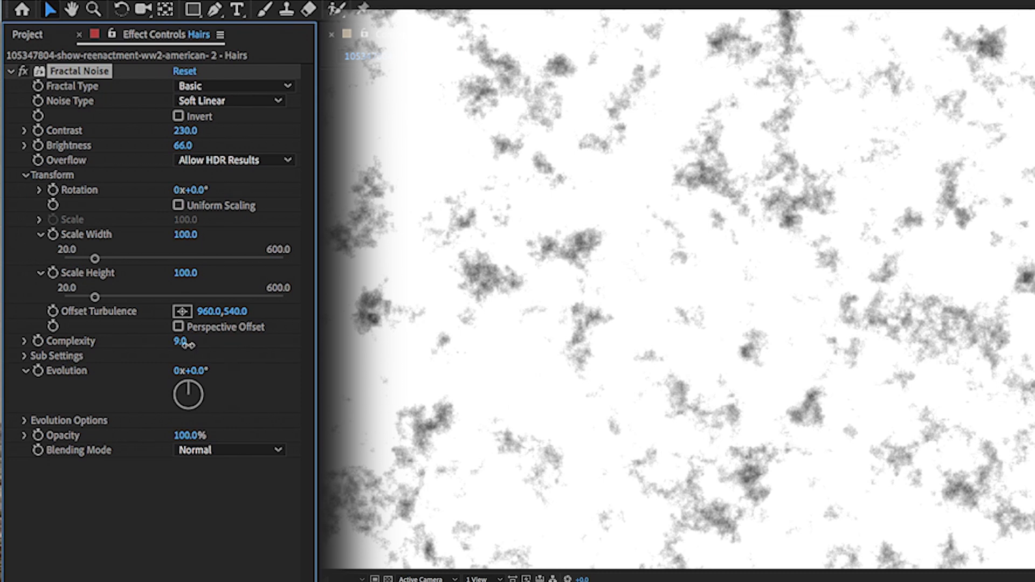
drag(185, 234, 198, 481)
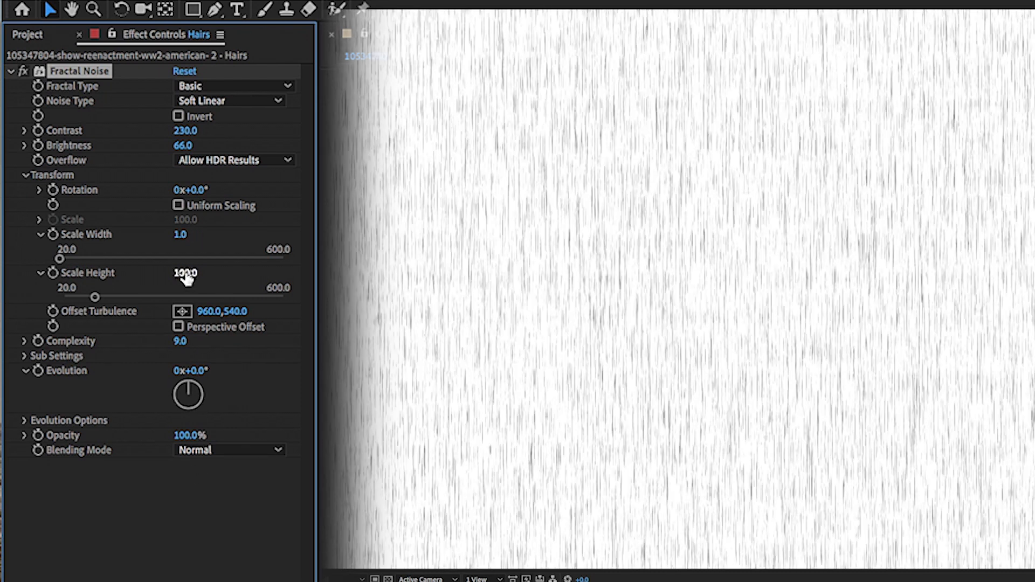
mouse_move(185, 274)
mouse_down()
mouse_move(370, 285)
mouse_move(393, 180)
mouse_move(881, 203)
mouse_up()
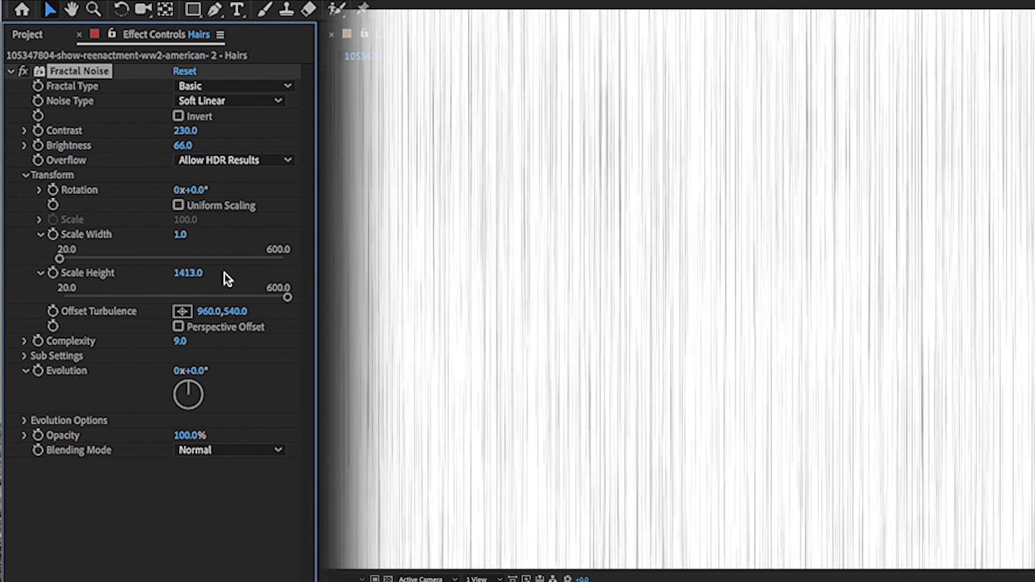
mouse_move(224, 273)
mouse_down()
mouse_move(485, 147)
mouse_move(425, 152)
mouse_up()
click(187, 273)
key(Return)
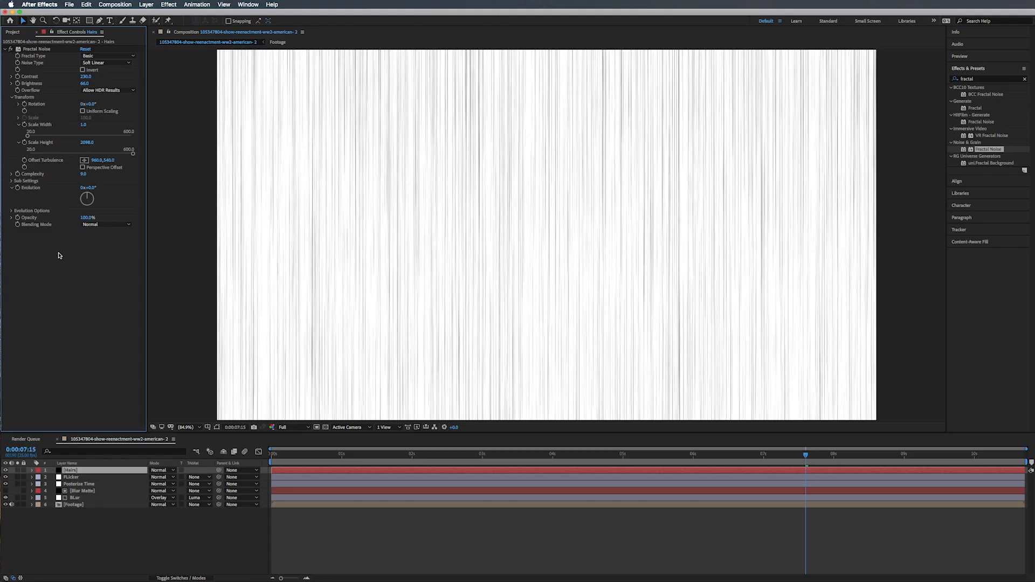
Apply Turbulent Displace to the Hairs solid with an amount of 69 and a size of 98
double_click(979, 82)
text(tur)
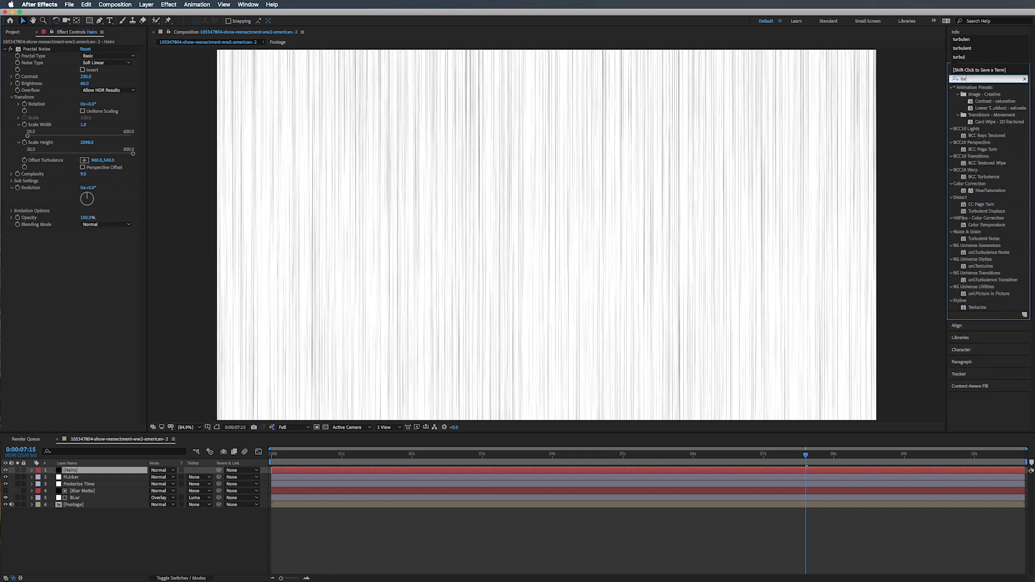
text(bulent)
mouse_move(994, 96)
mouse_down()
mouse_move(668, 143)
mouse_move(144, 273)
mouse_move(62, 272)
mouse_up()
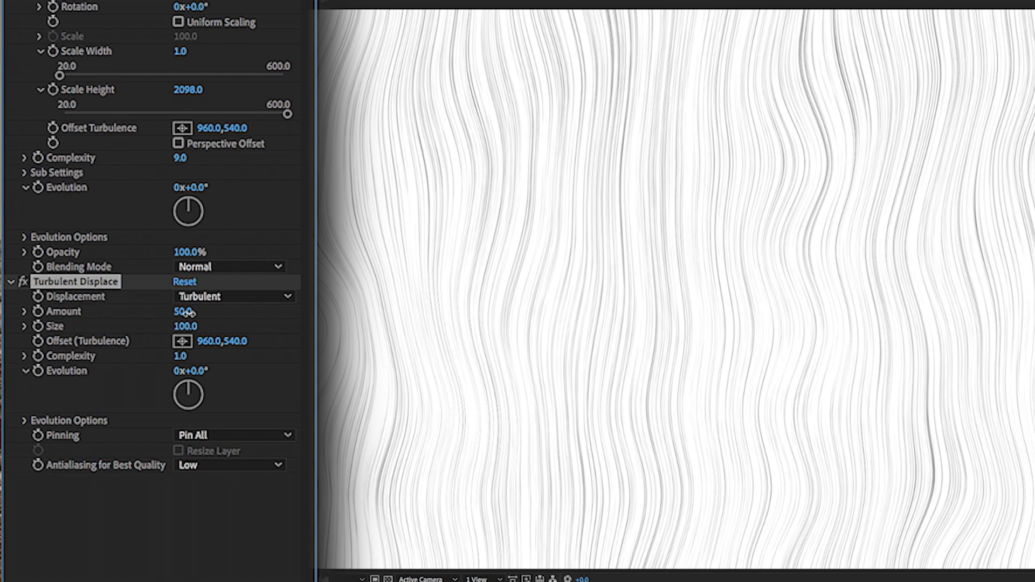
drag(186, 313, 201, 313)
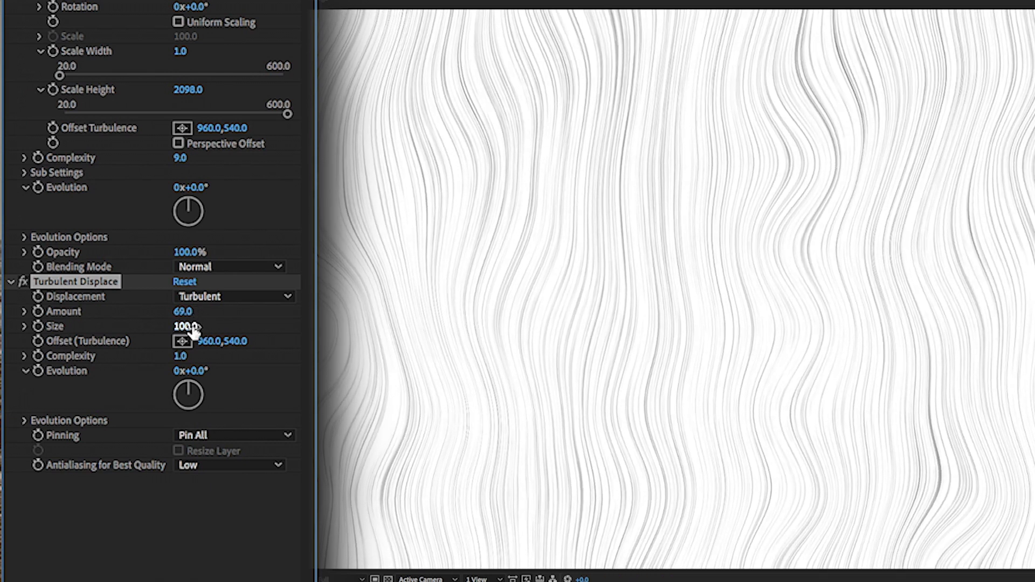
drag(186, 326, 184, 327)
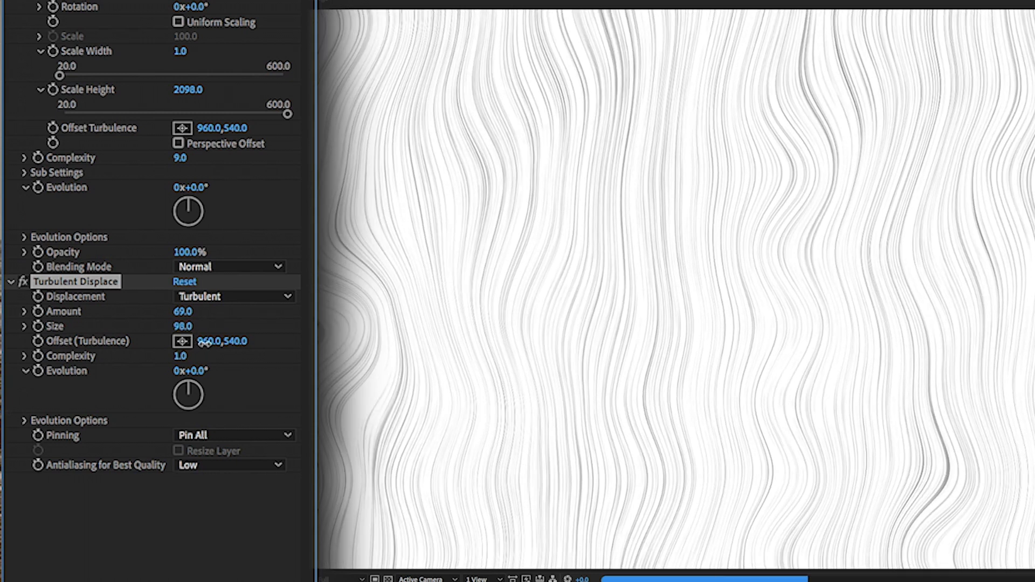
Undo the last size change of Turbulent Displace on the Hairs solid and set its complexity to 1.9
key(ctrl+z)
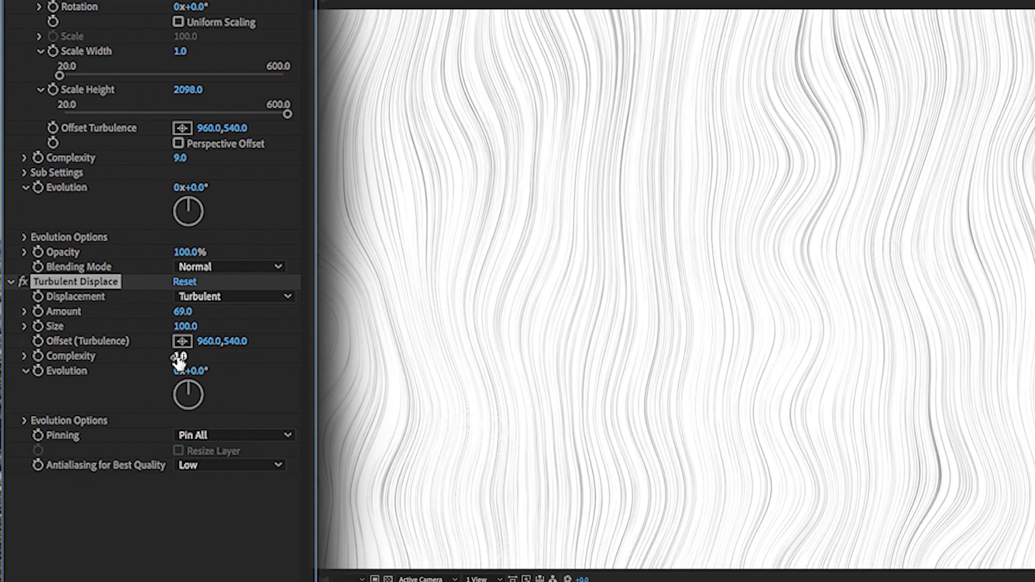
drag(180, 356, 253, 356)
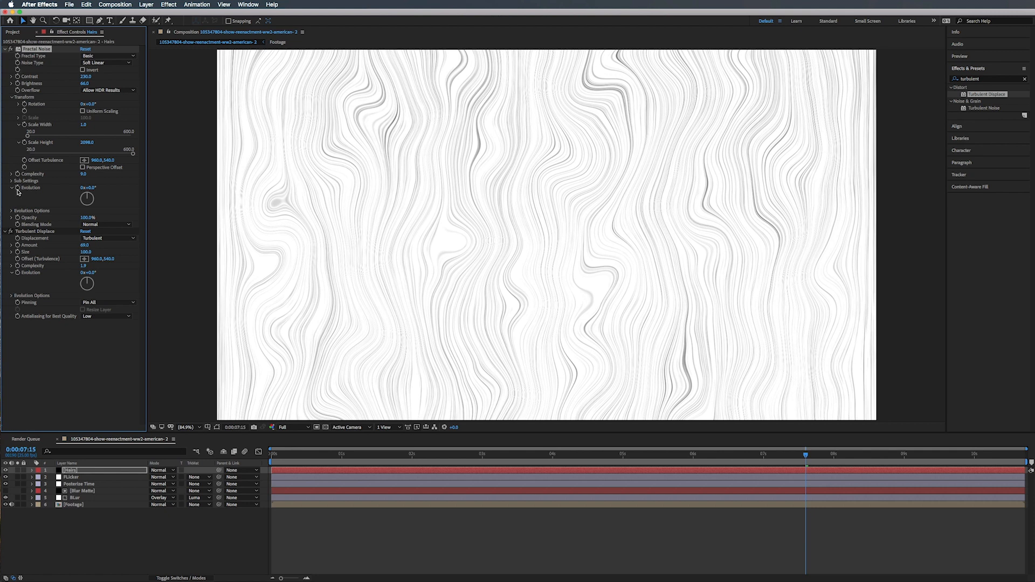
Animate the evolution of the Hairs solid's Fractal Noise with the expression time*400 and preview the motion
alt+click(18, 188)
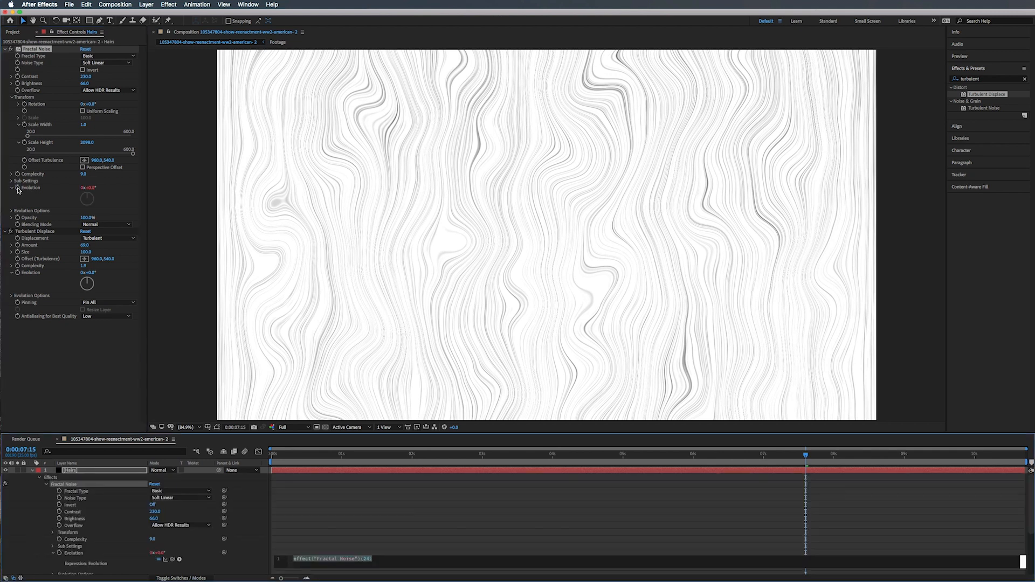
text(tim)
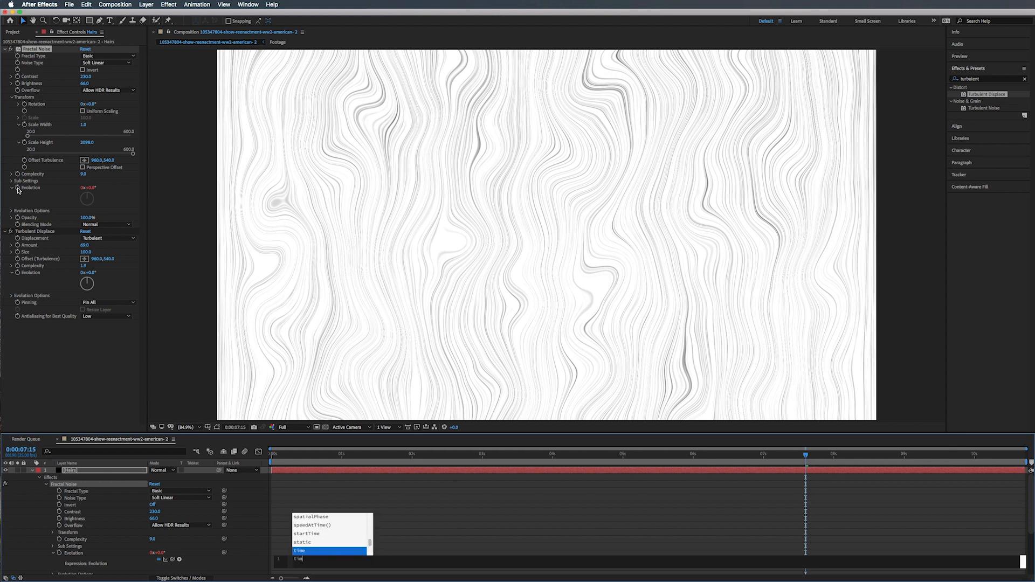
text(e*)
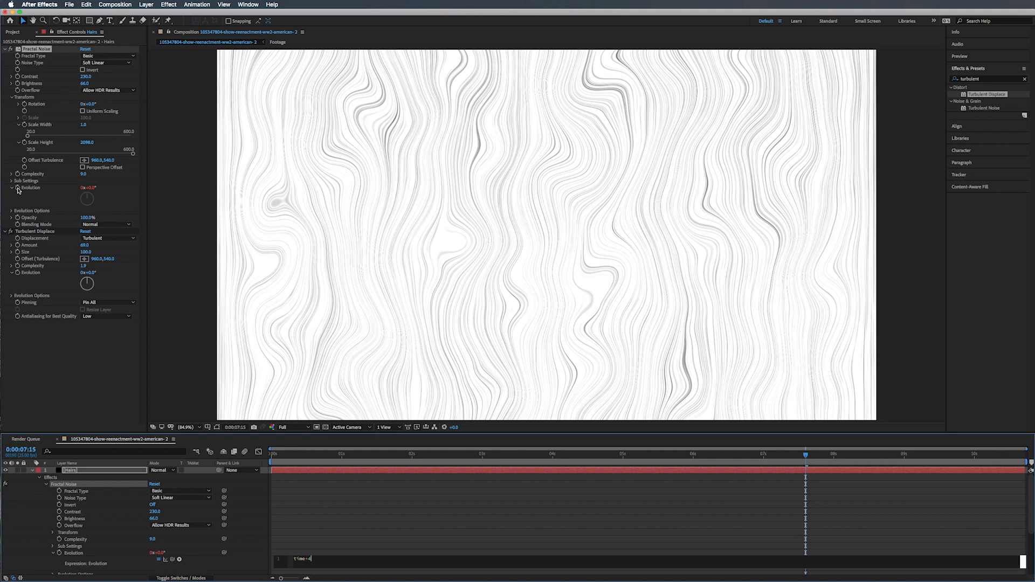
click(309, 488)
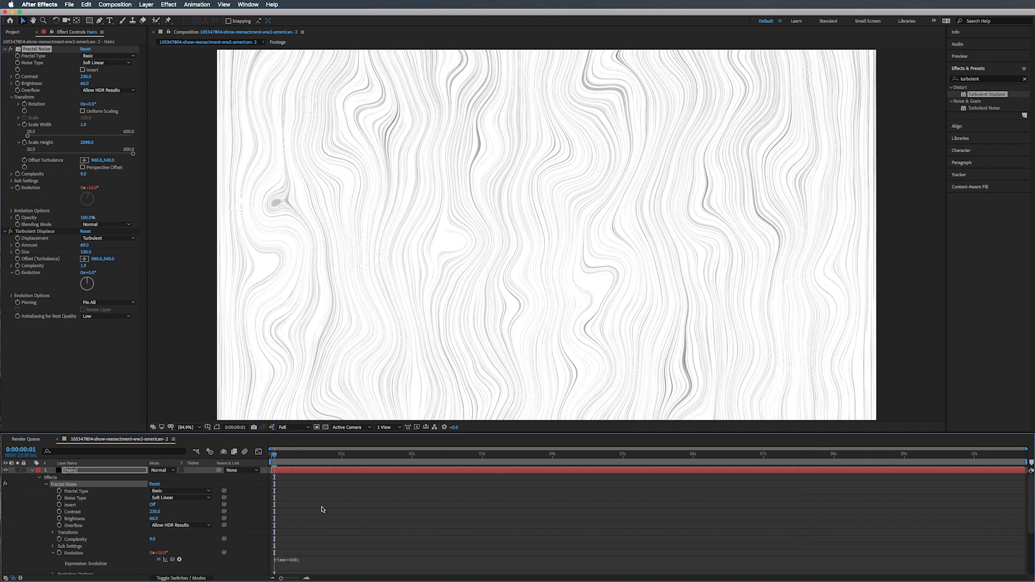
key(space)
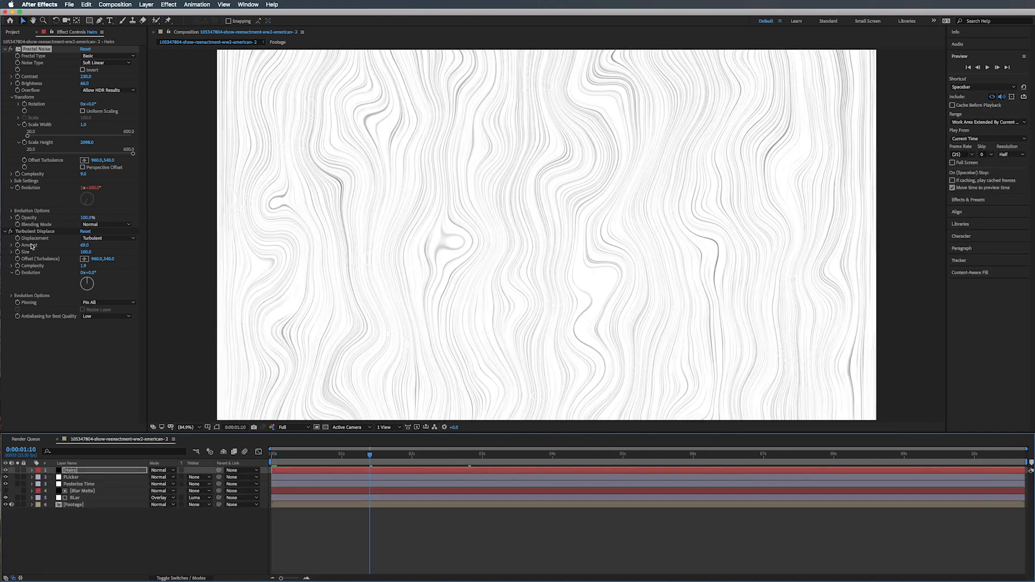
Duplicate Turbulent Displace on the Hairs solid and set the copy's amount to 45, size to 38 and complexity to 2.1
click(27, 232)
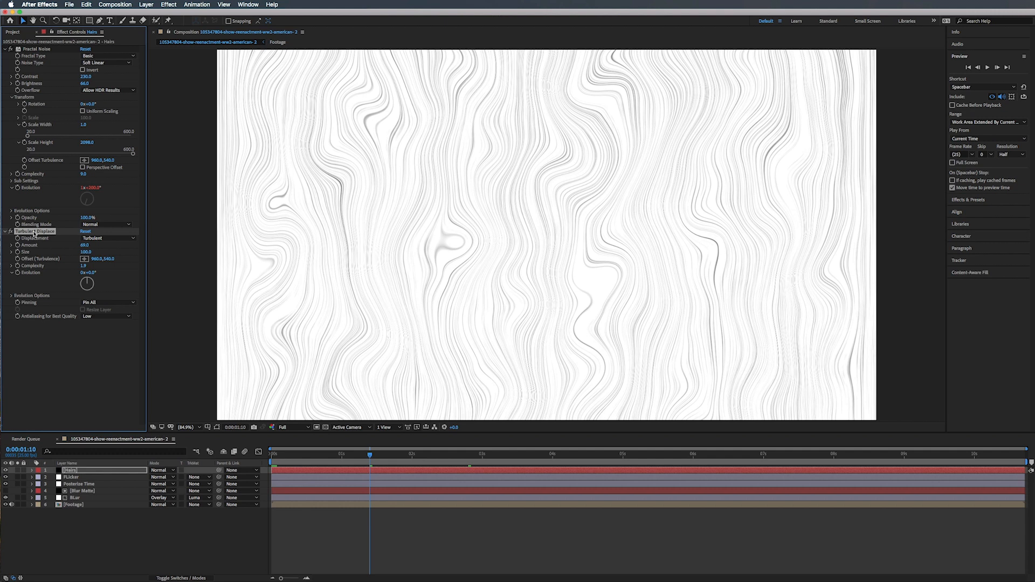
key(super+d)
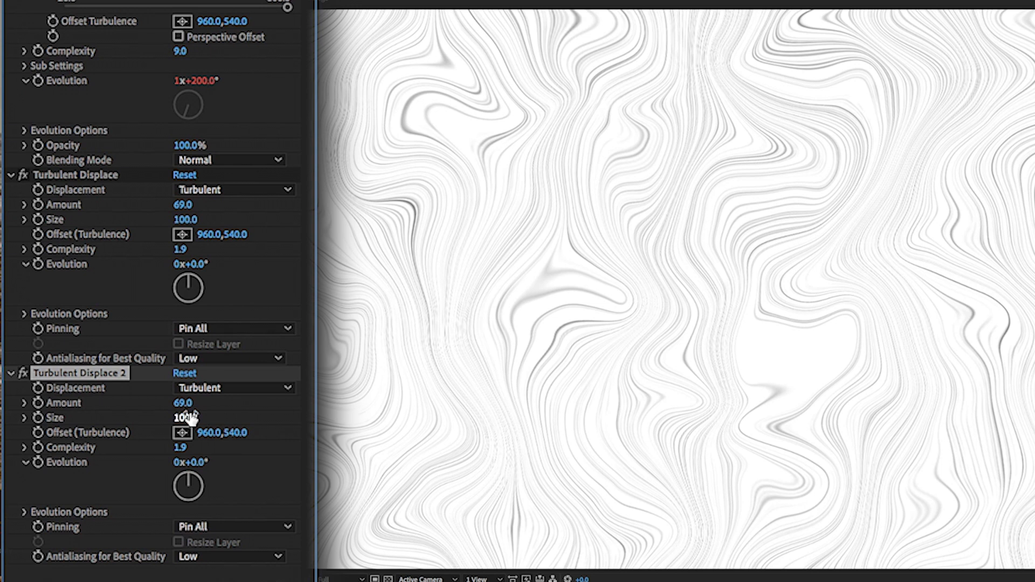
drag(89, 337, 86, 342)
drag(186, 415, 186, 426)
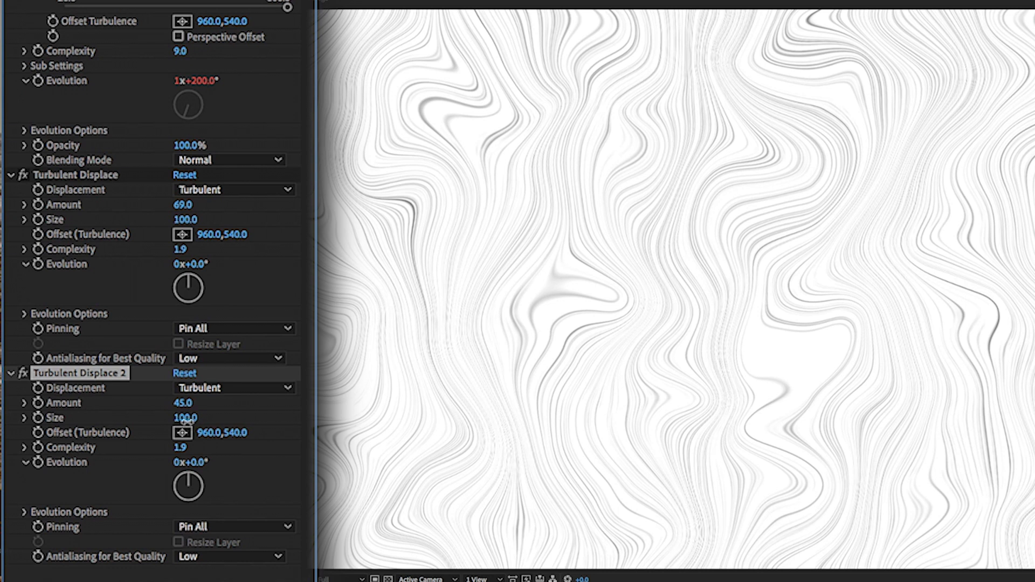
drag(188, 419, 189, 474)
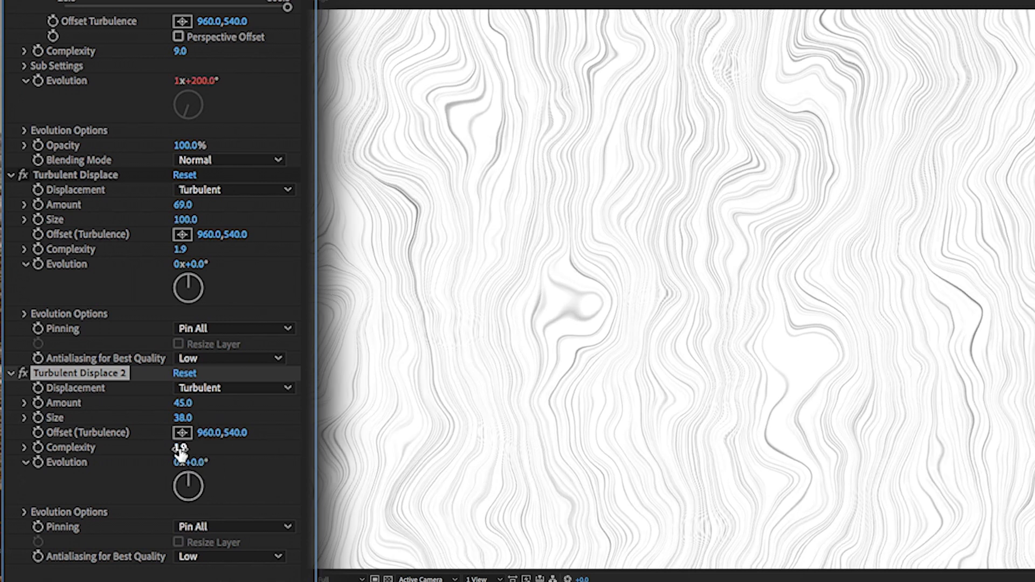
drag(180, 447, 335, 442)
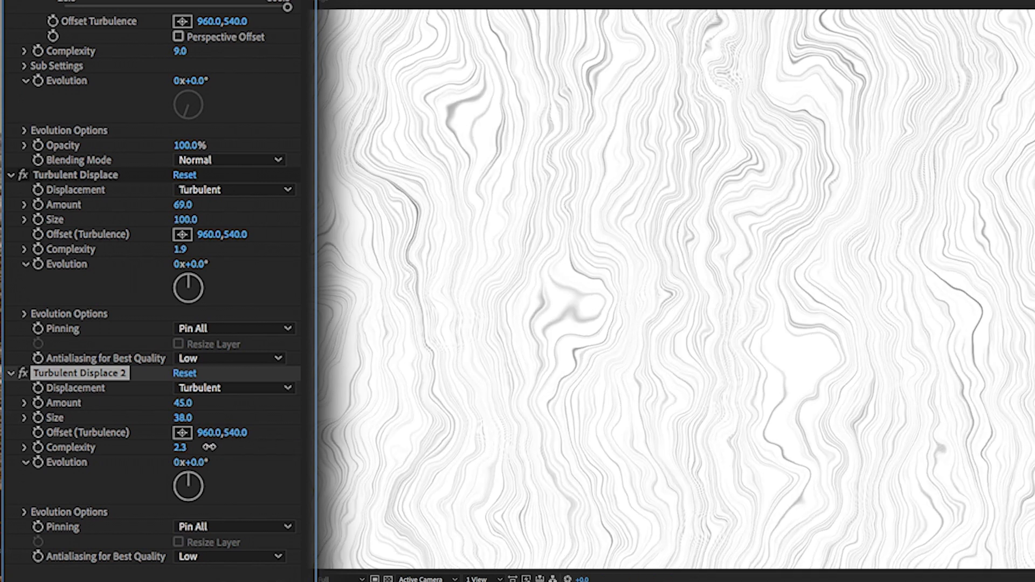
drag(262, 447, 193, 447)
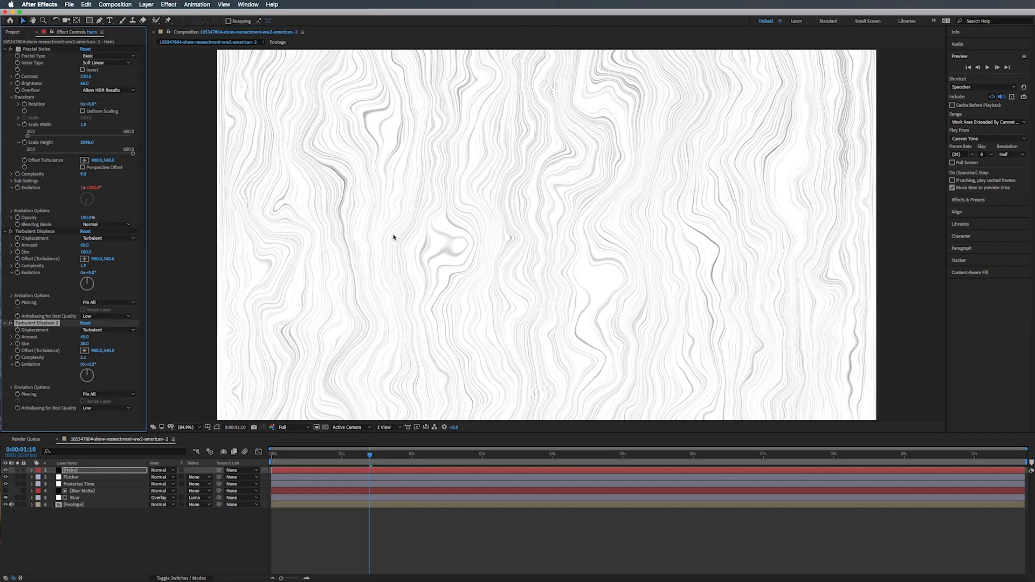
Apply Posterize Time to the Hairs solid with a frame rate of 12 and preview the result
click(4, 323)
click(4, 231)
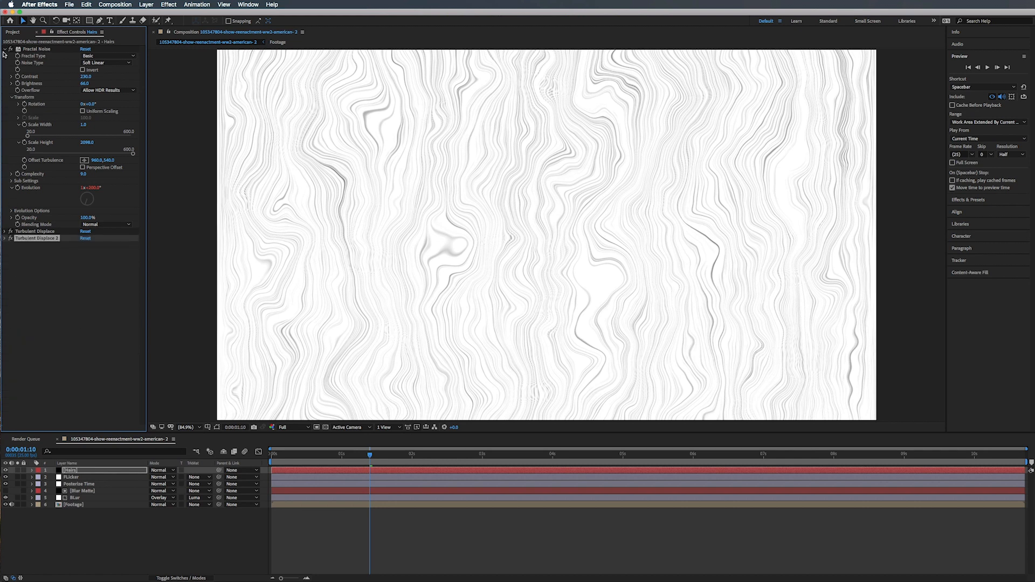
click(6, 49)
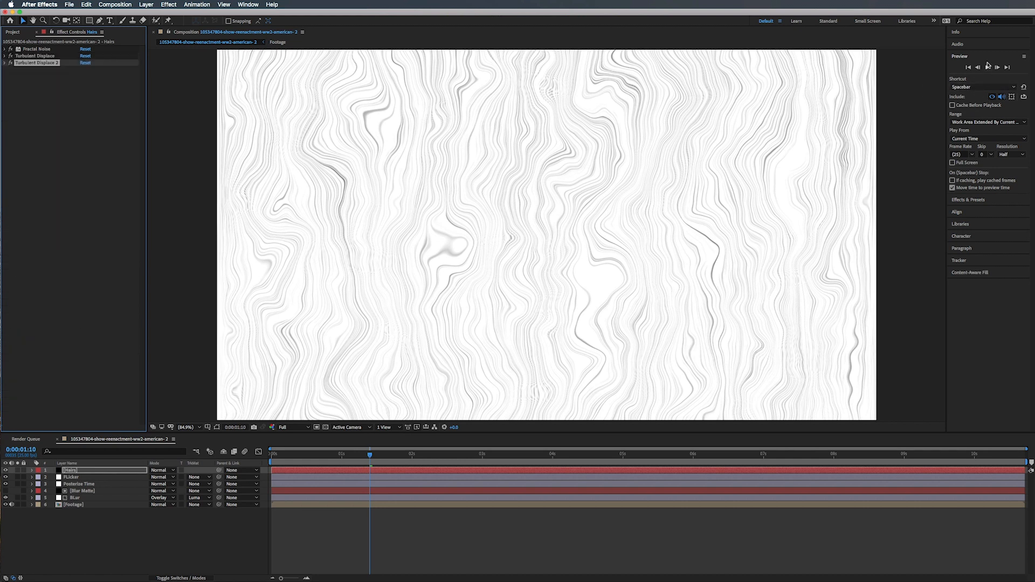
click(981, 200)
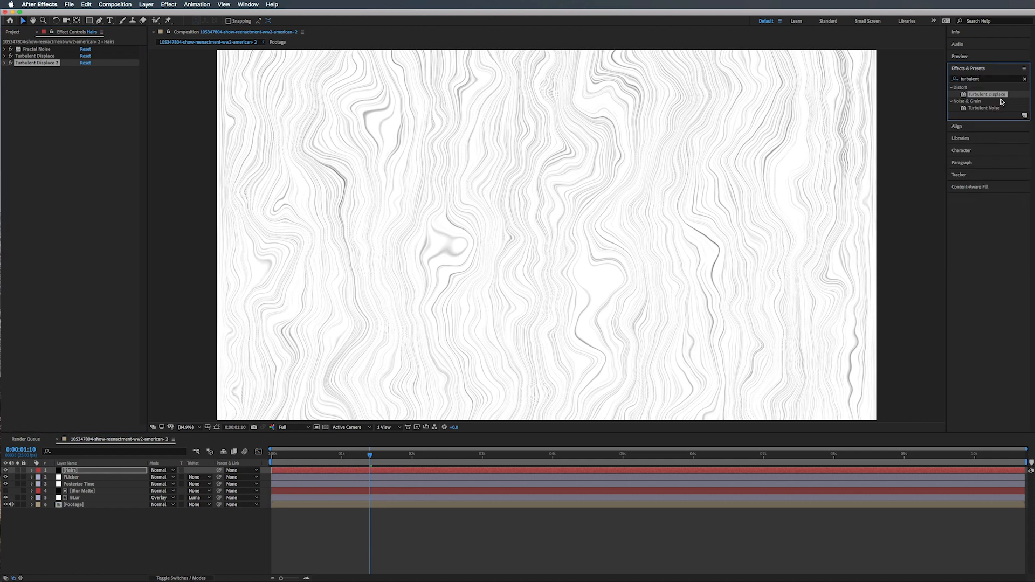
click(984, 82)
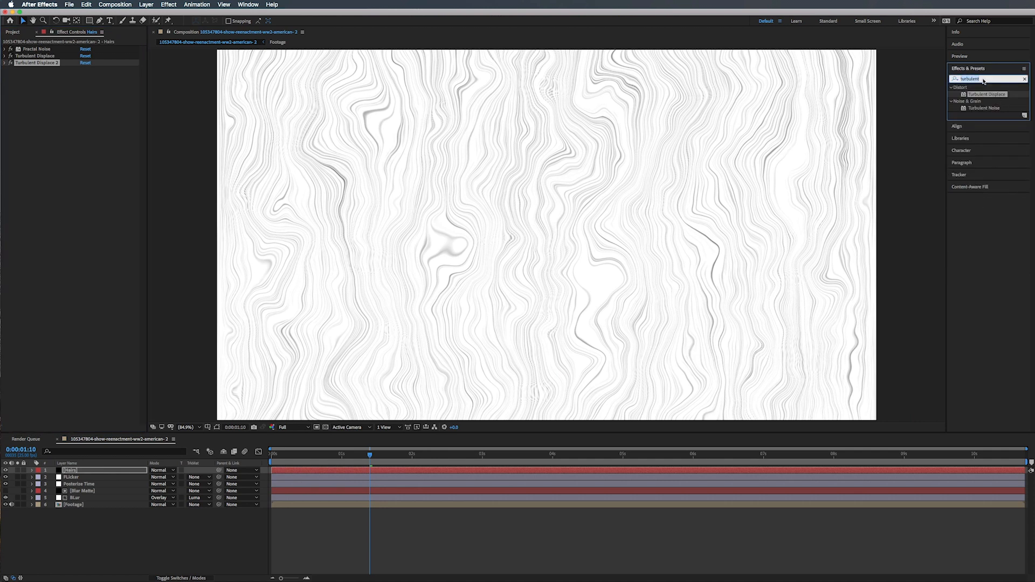
text(poster)
drag(983, 156, 89, 128)
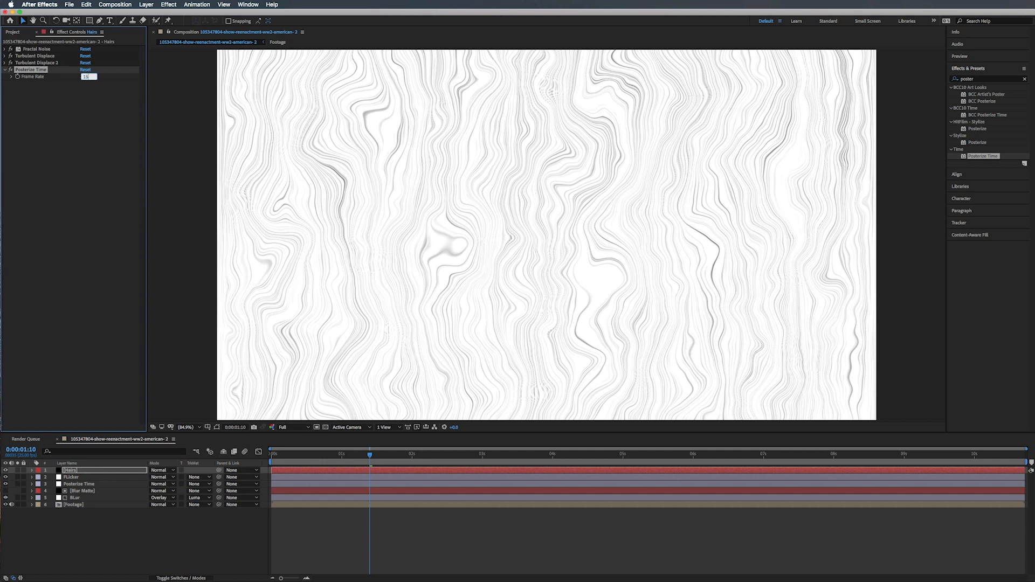
key(Return)
key(space)
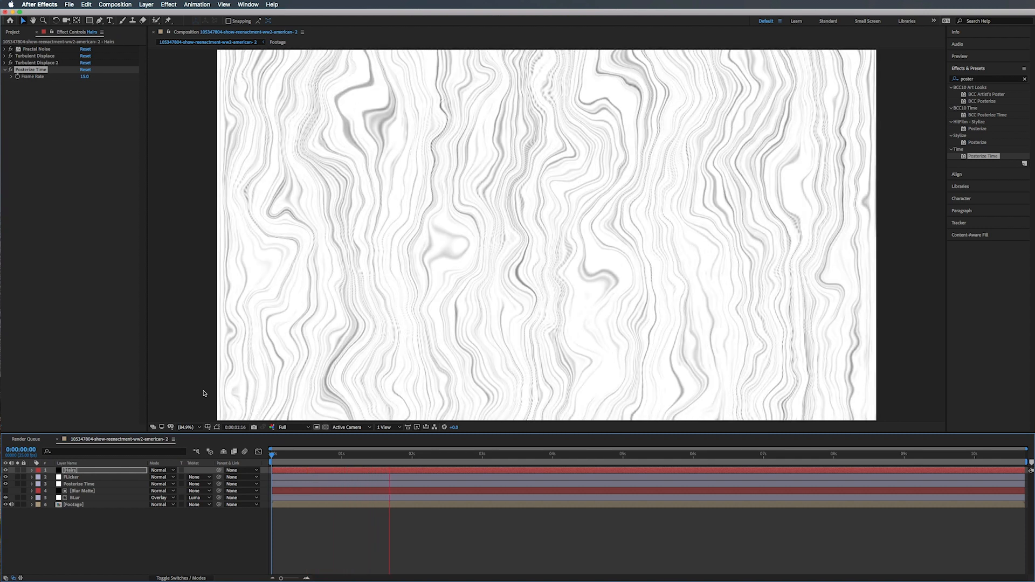
click(85, 310)
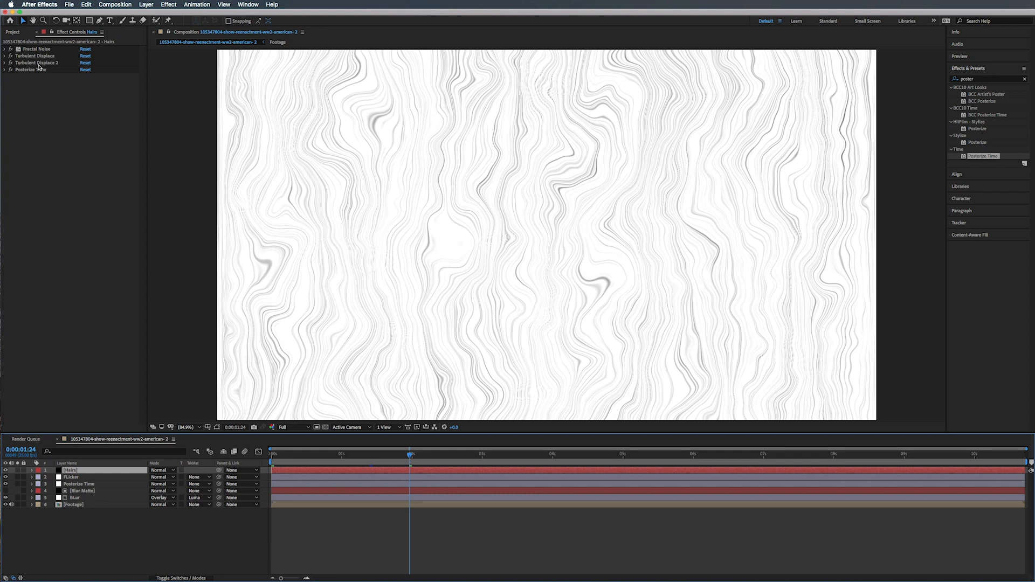
Apply Fast Box Blur to the Hairs solid with repeated edge pixels and a blur radius of 1
click(987, 79)
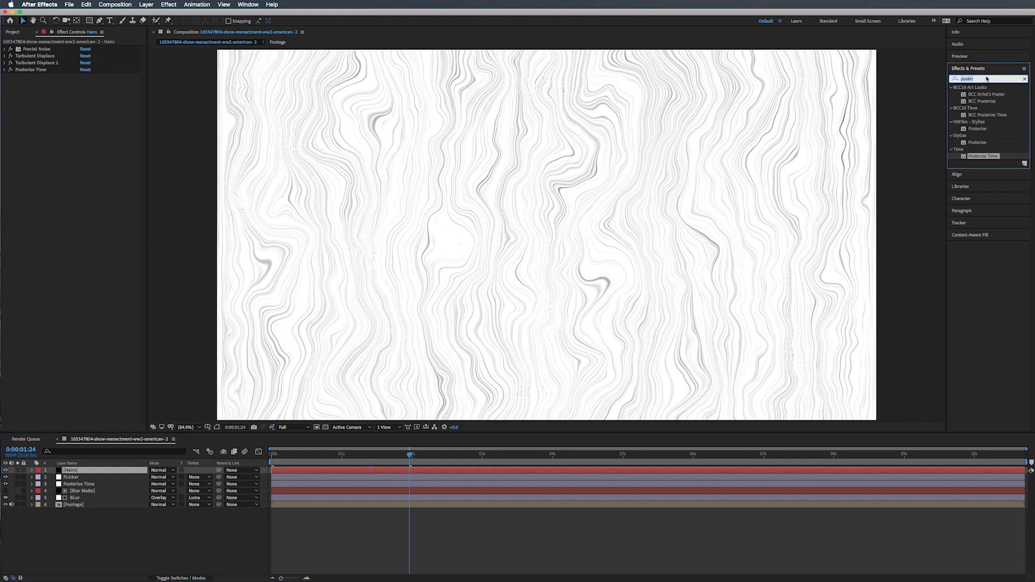
text(fast b)
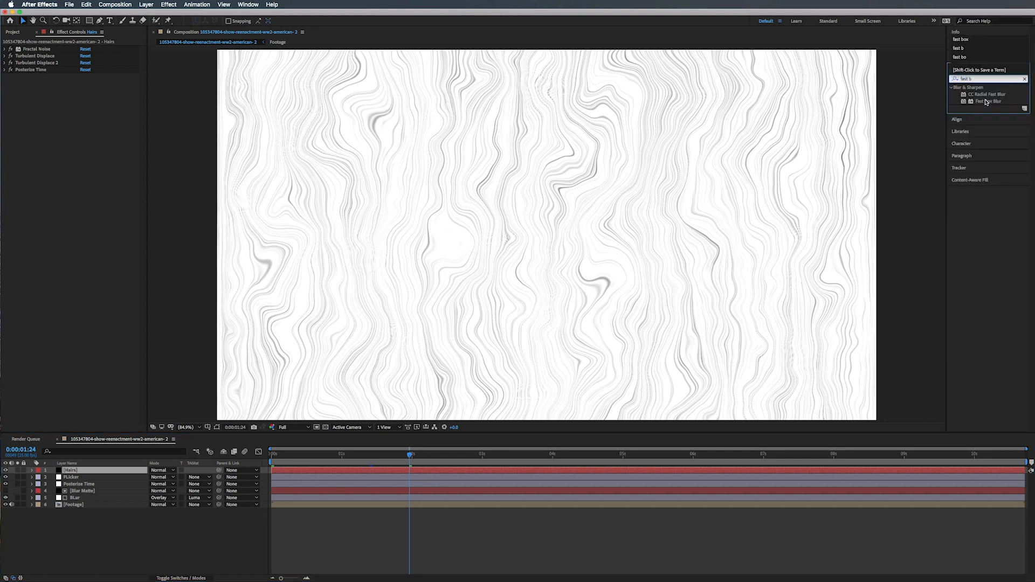
drag(988, 100, 95, 118)
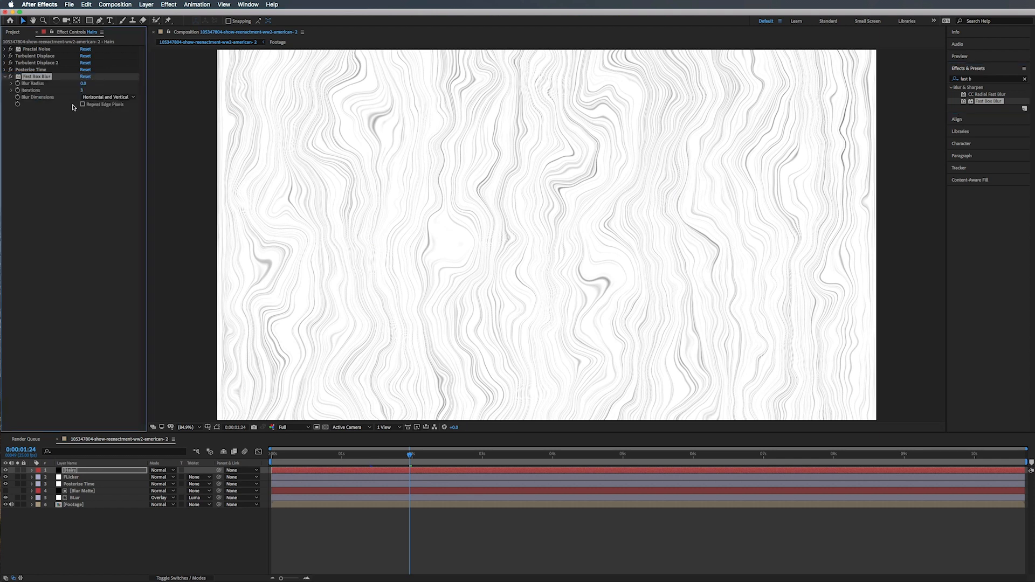
click(82, 104)
click(83, 83)
text(2)
key(Return)
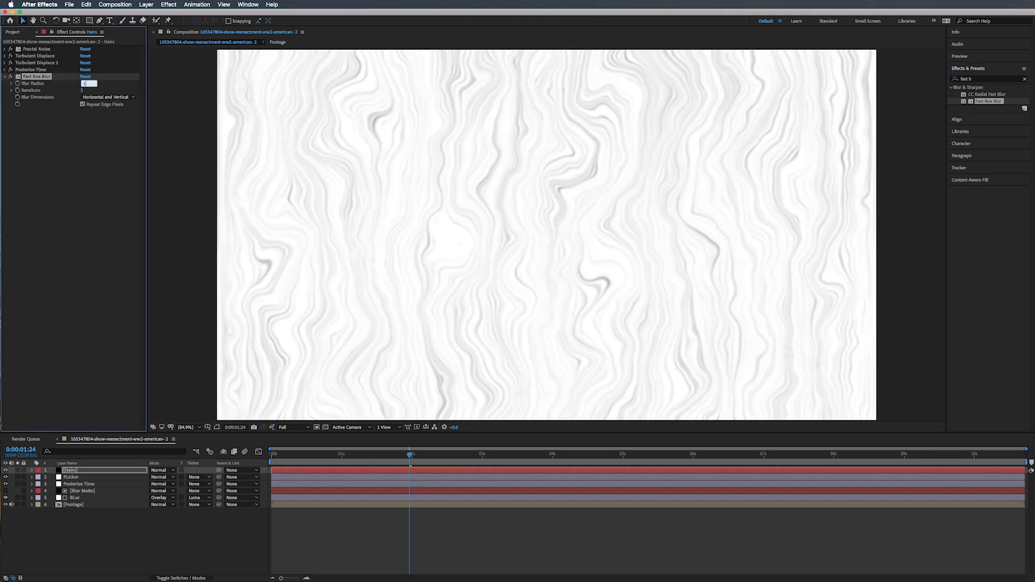
key(Return)
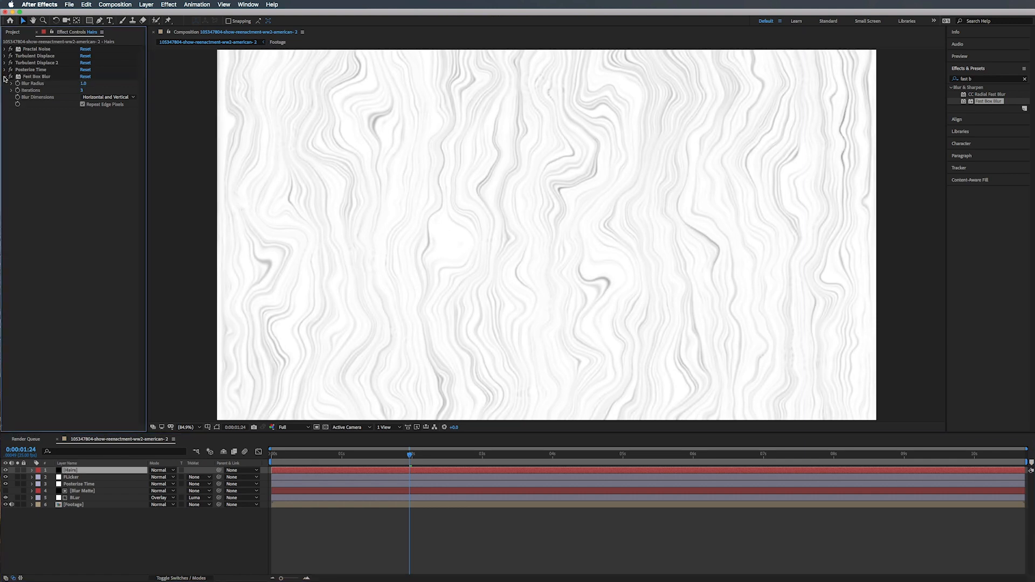
click(12, 77)
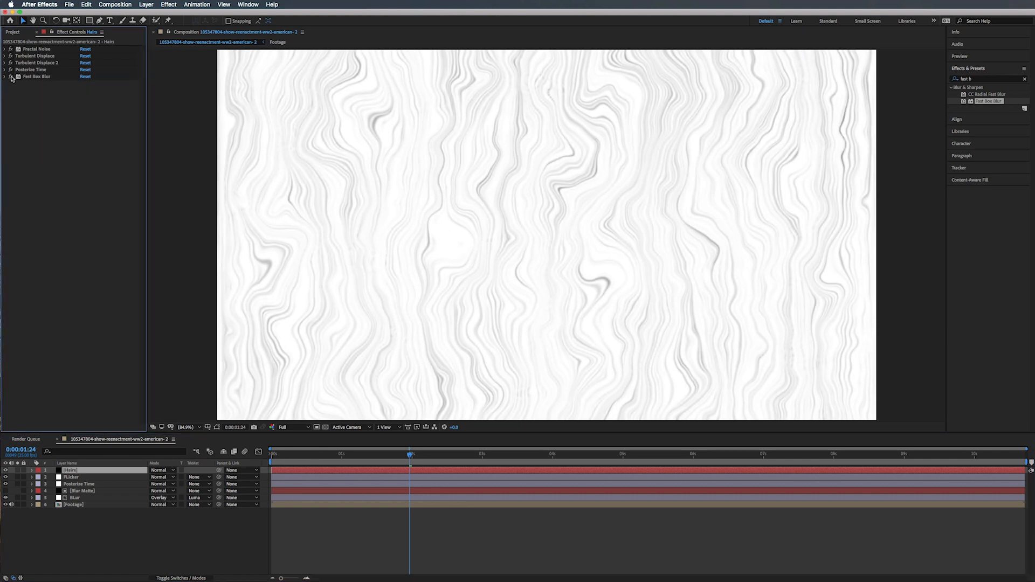
Set the Hairs layer's blending mode to Multiply
click(155, 471)
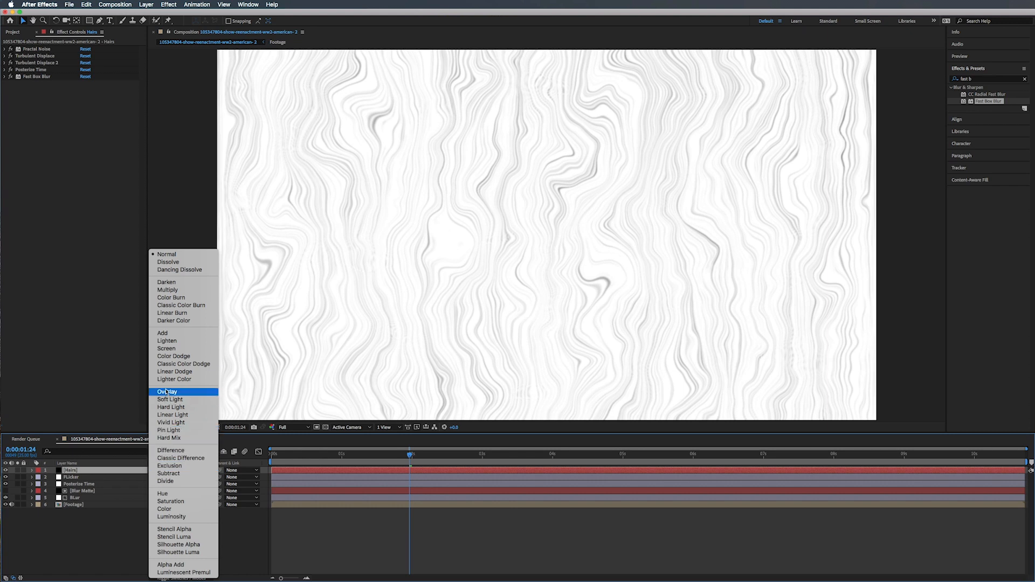
click(172, 290)
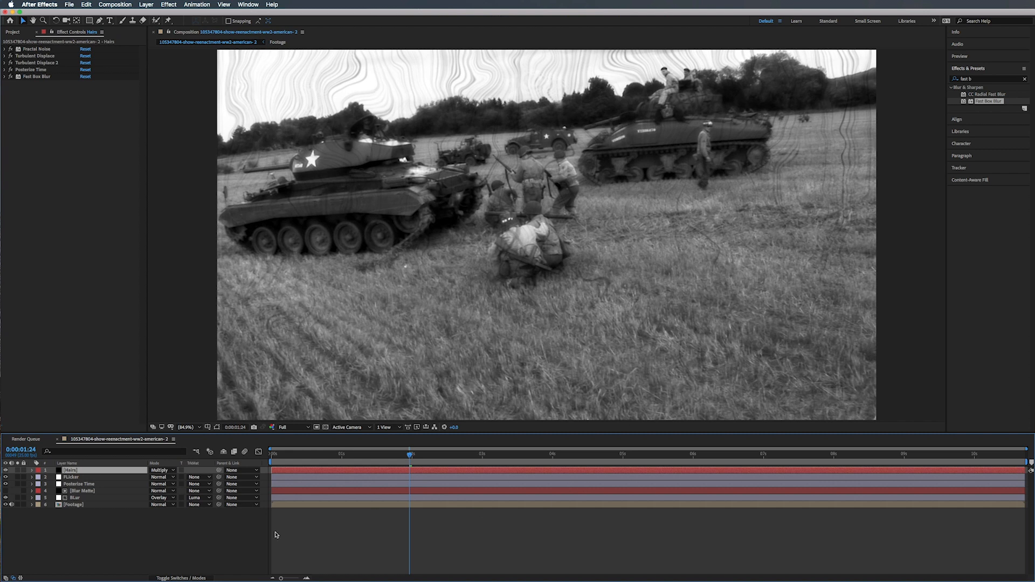
Create a black 1920 x 1080 px solid named Hairs Matte above the Hairs layer
right_click(115, 534)
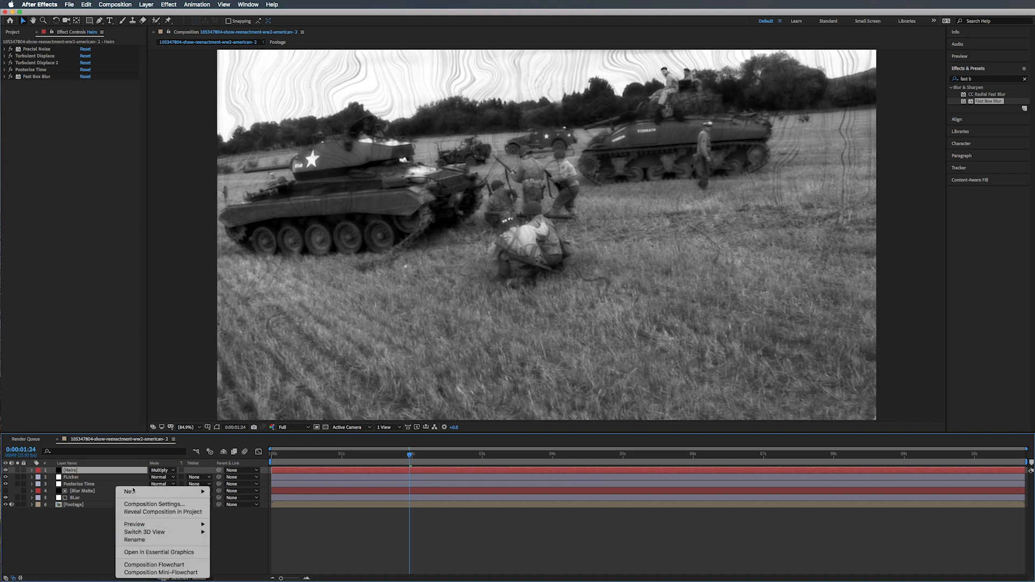
mouse_move(133, 490)
click(226, 507)
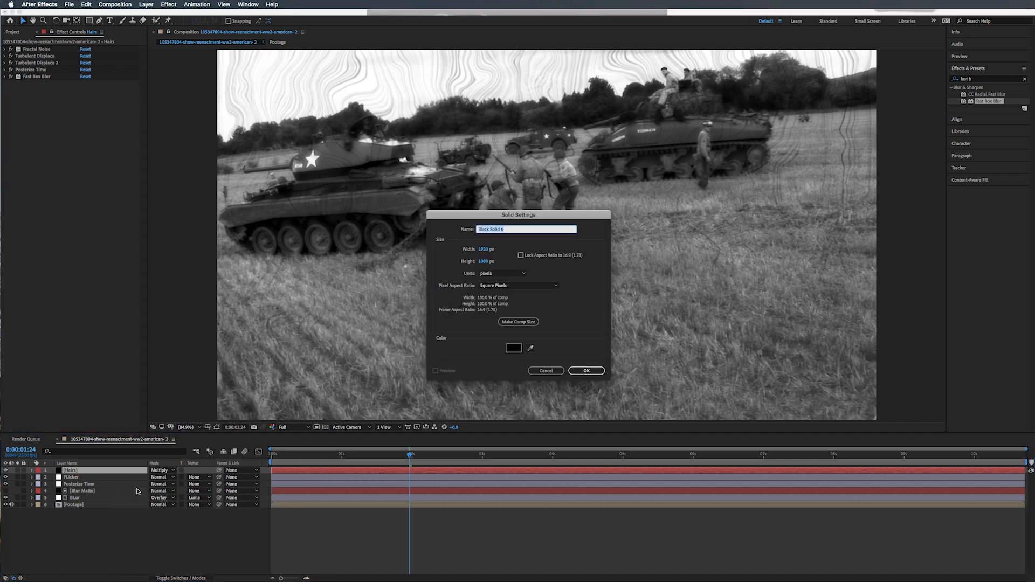
key(BackSpace)
text(Hairs Matte)
key(Return)
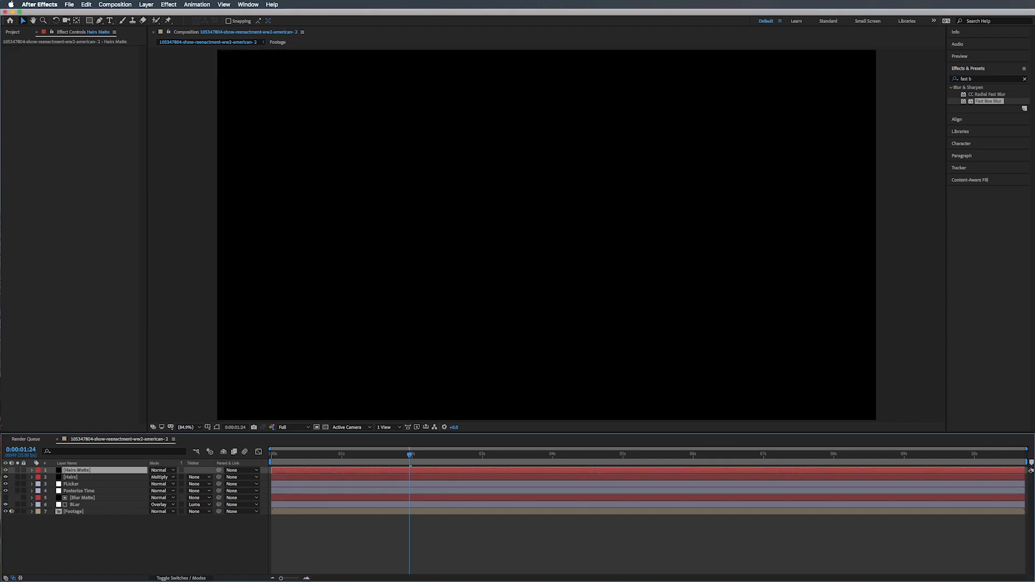
Apply Fractal Noise to the Hairs Matte solid with contrast 542 and brightness -79
click(977, 81)
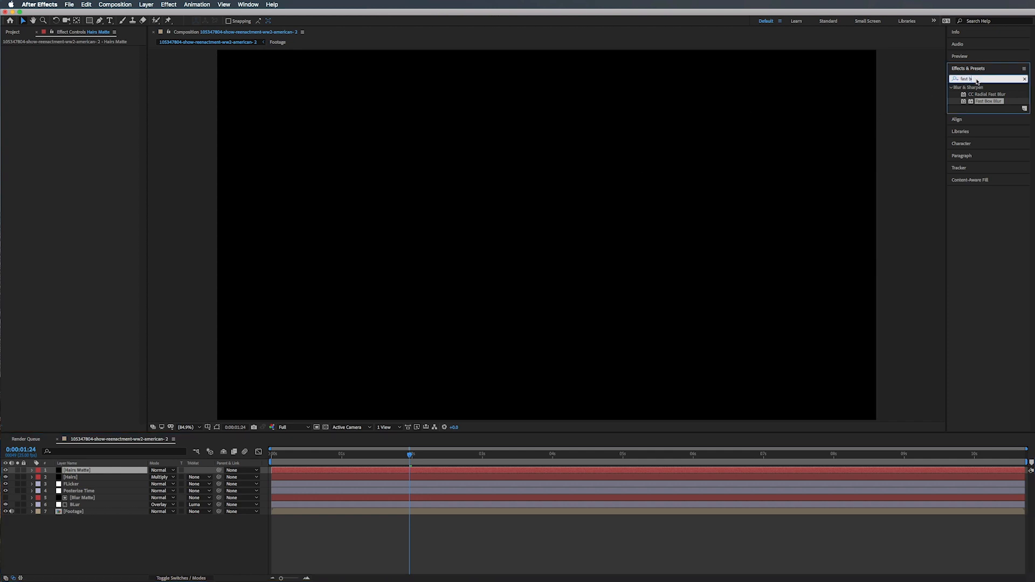
text(fractal)
drag(988, 148, 345, 292)
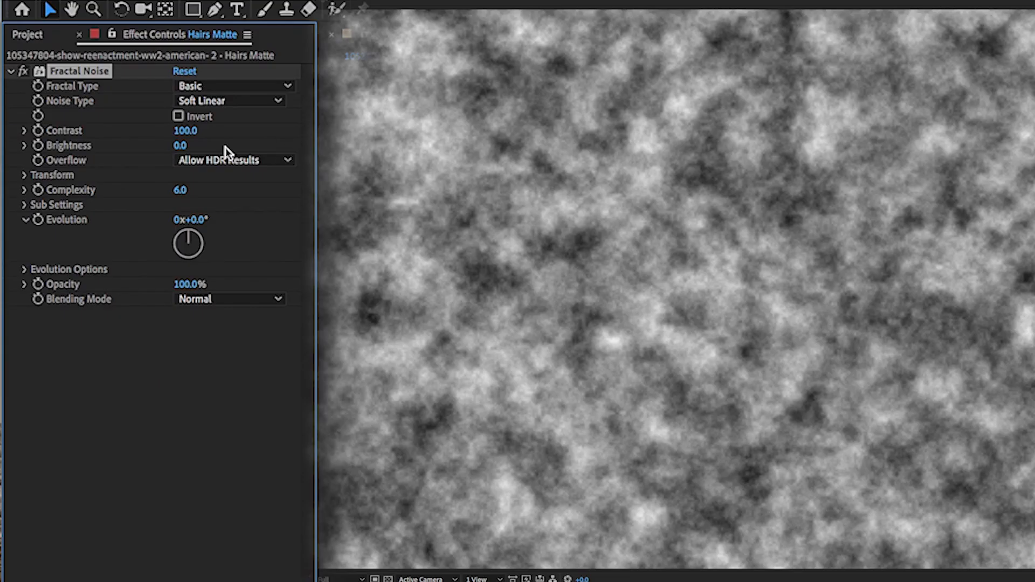
drag(200, 132, 305, 133)
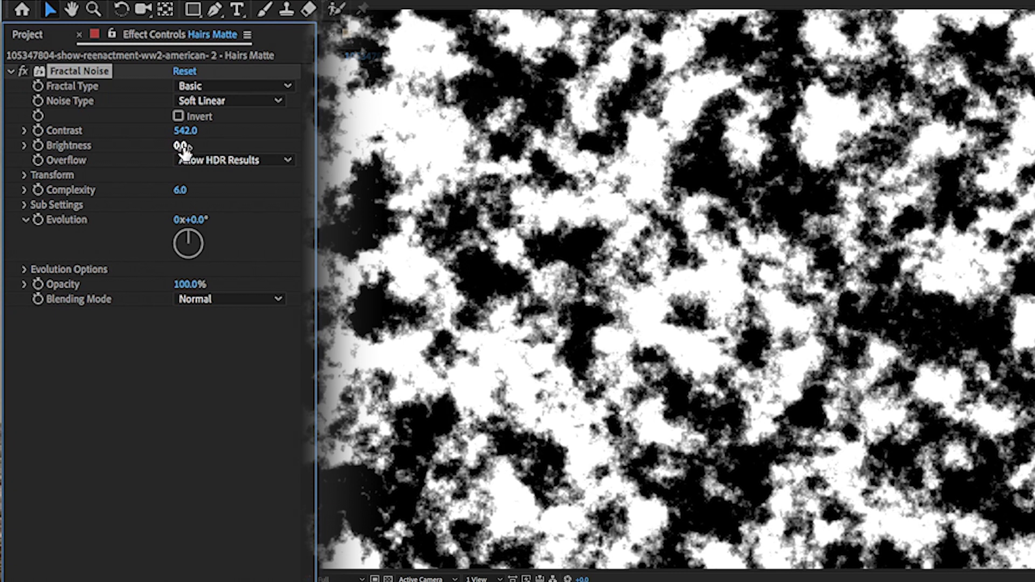
drag(180, 144, 177, 217)
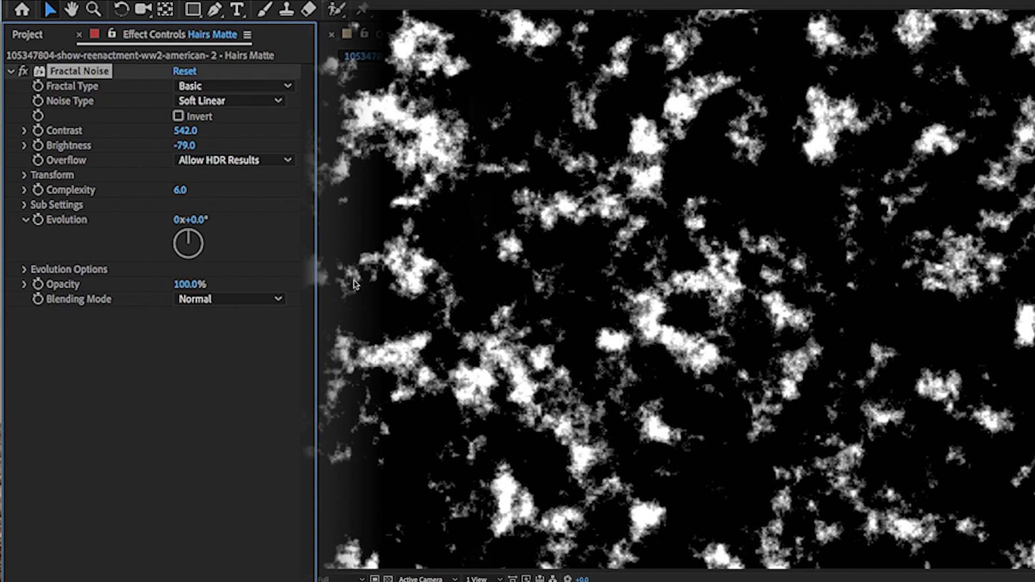
Set the Hairs Matte Fractal Noise scale to 346 and its complexity to 4.6
click(24, 174)
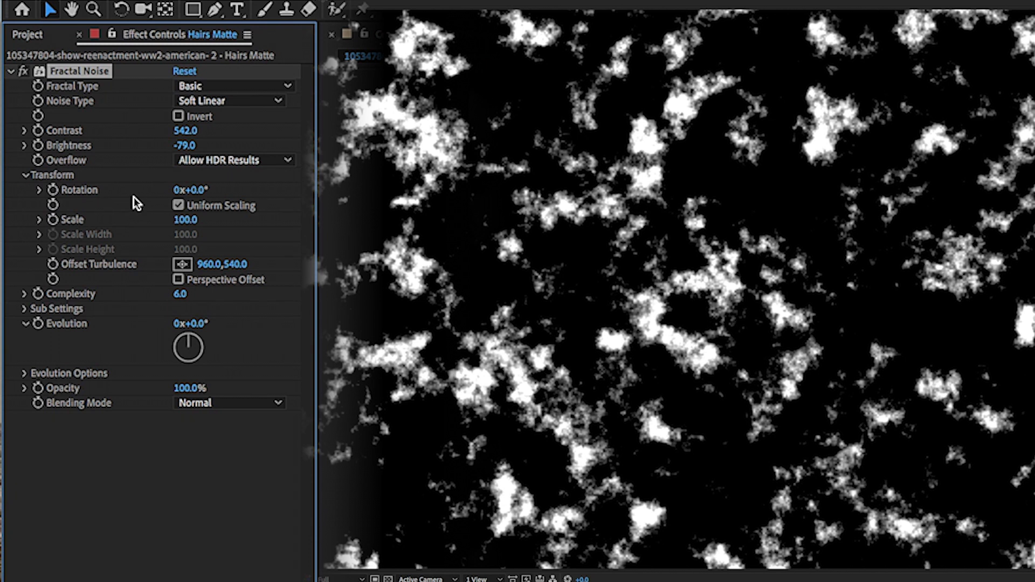
click(185, 220)
text(125)
key(Return)
drag(218, 220, 403, 212)
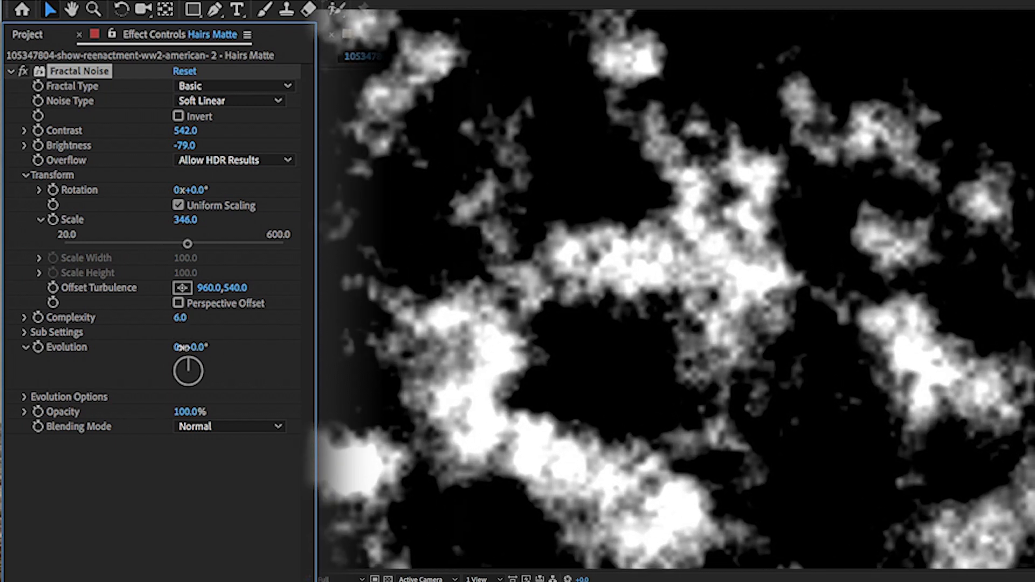
drag(180, 318, 192, 448)
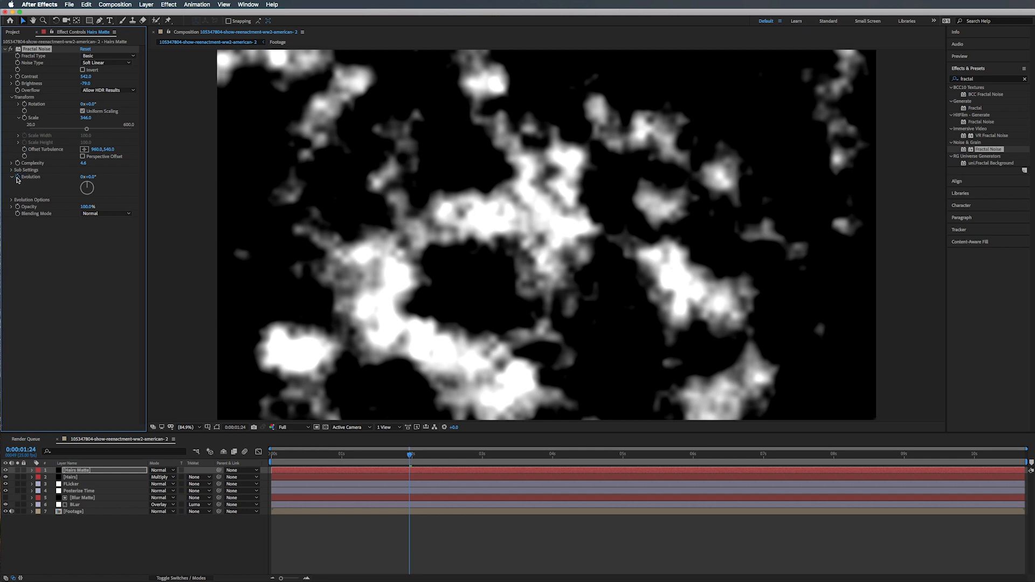
Animate the Hairs Matte noise Evolution with the expression time*400 and preview the motion
alt+click(18, 178)
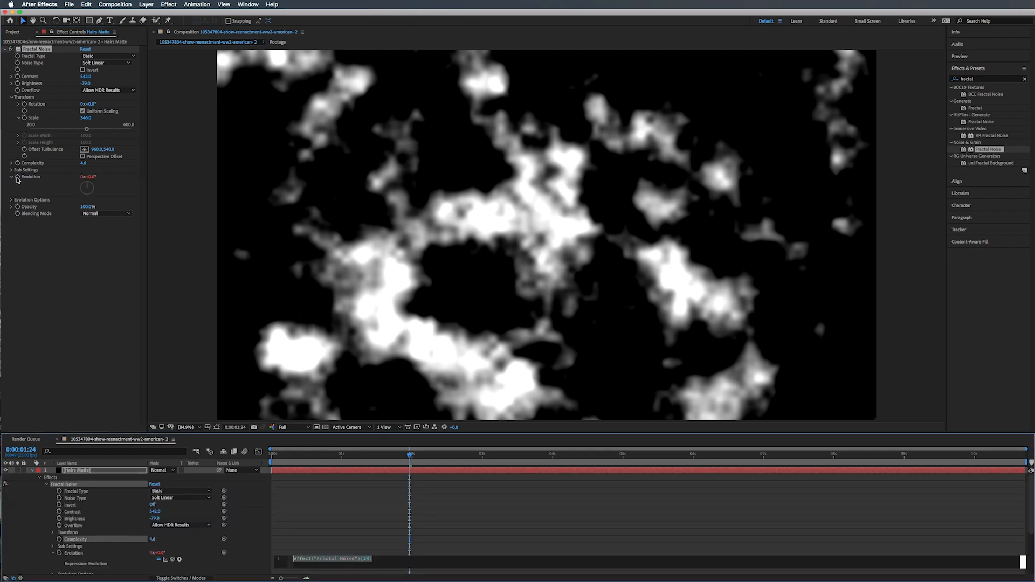
text(time)
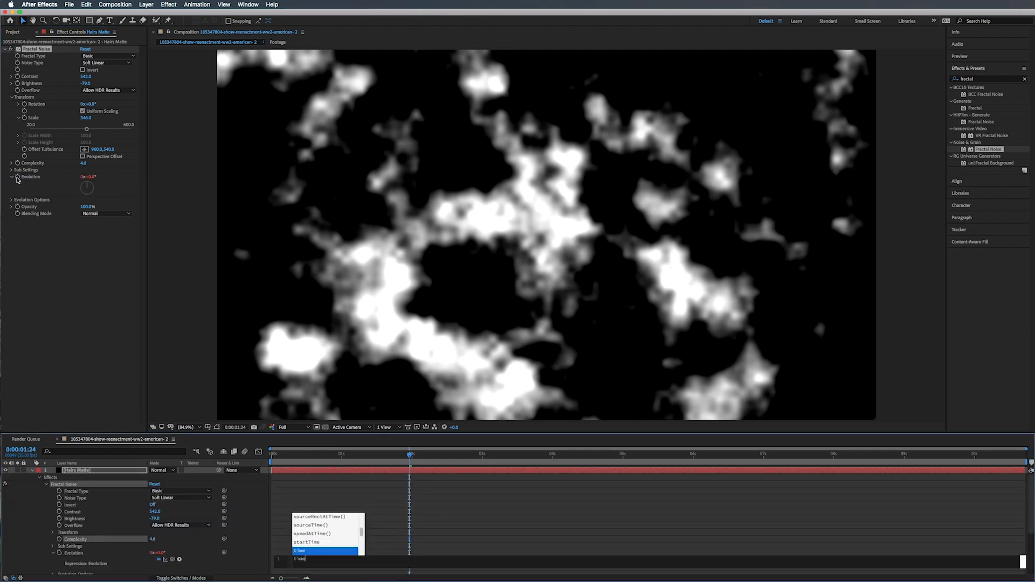
text(*)
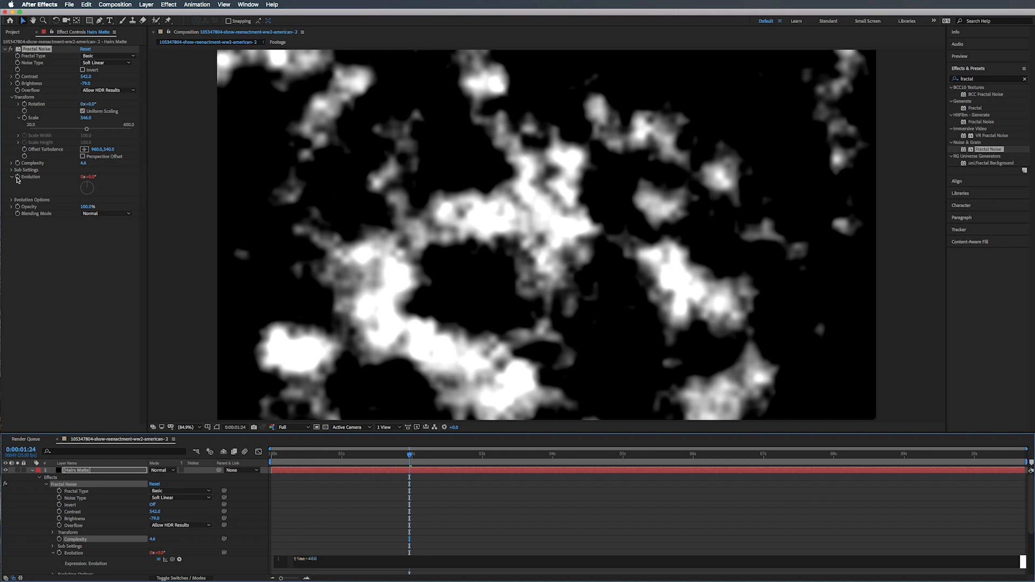
click(94, 309)
key(space)
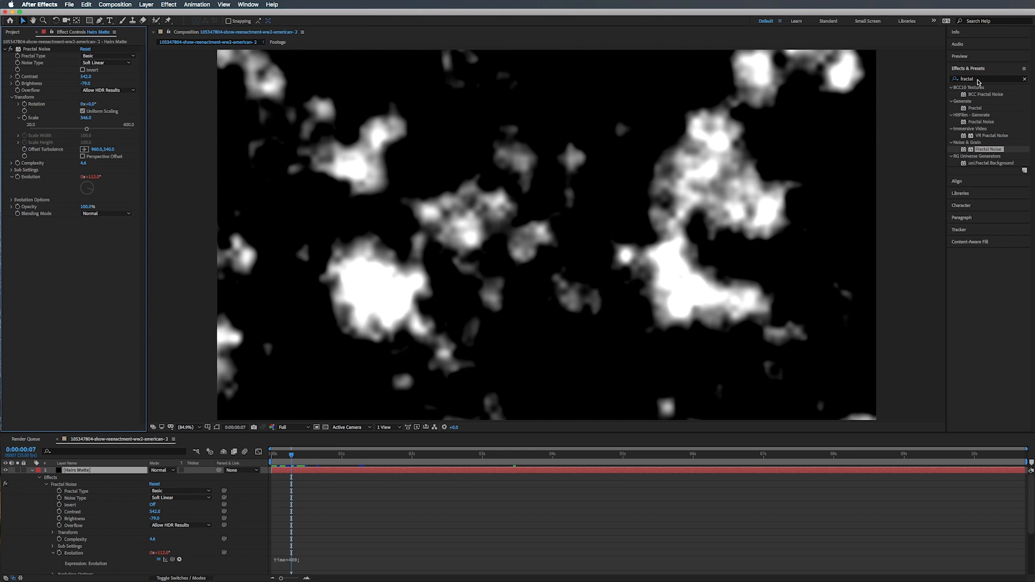
Apply Posterize Time to Hairs Matte with a frame rate of 13 and preview it
click(978, 79)
text(posterize time)
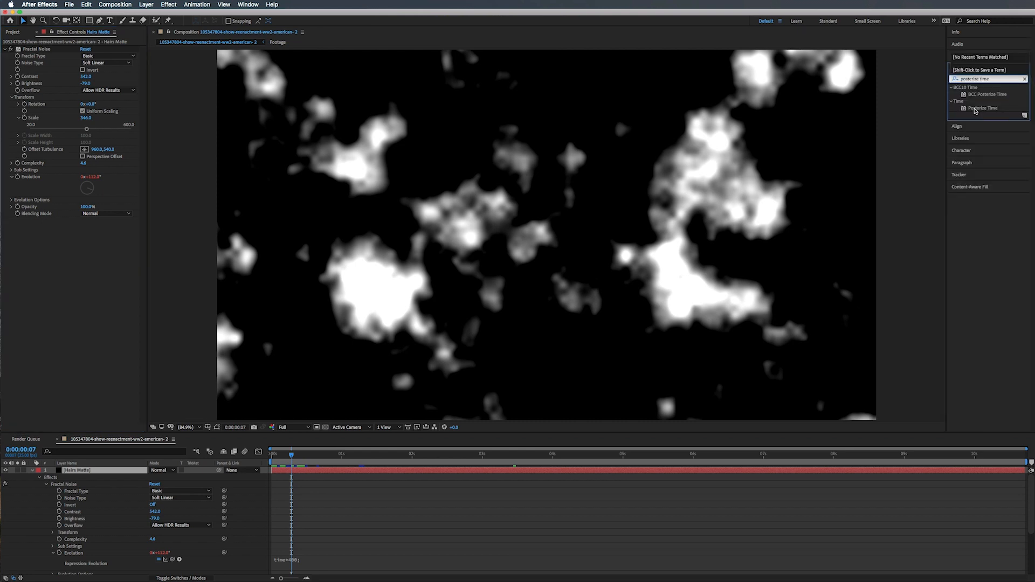
drag(982, 107, 77, 270)
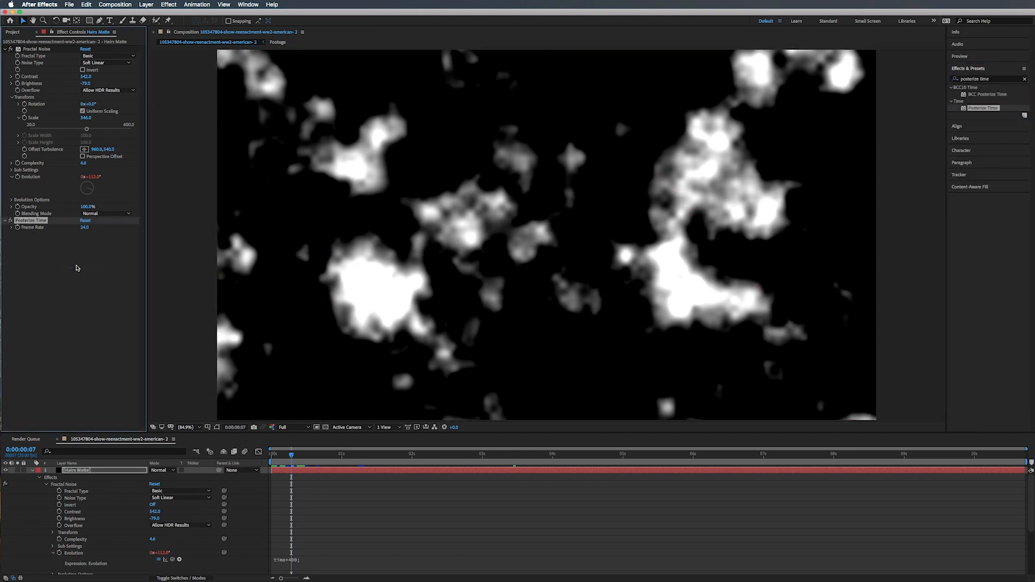
click(86, 227)
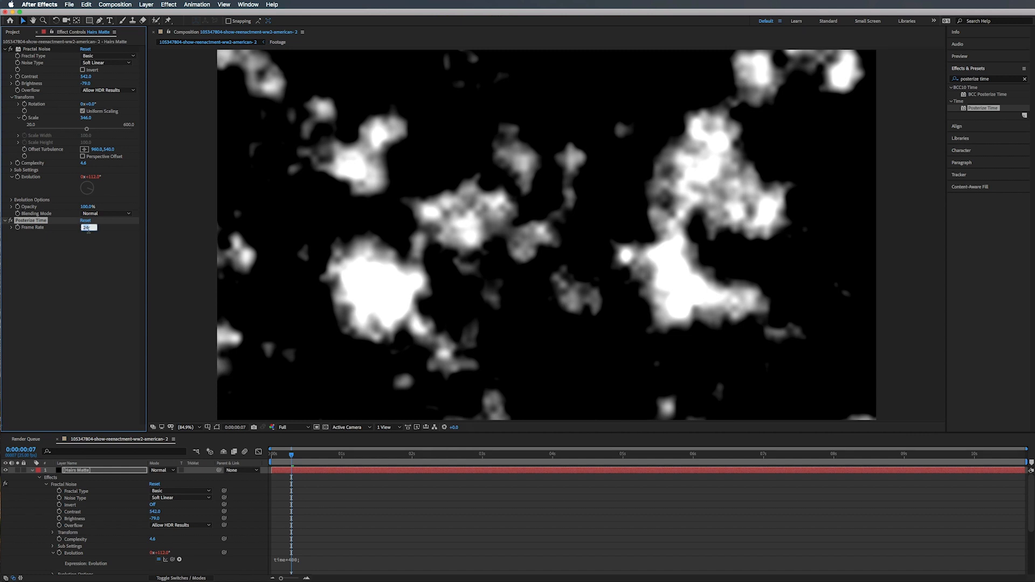
key(space)
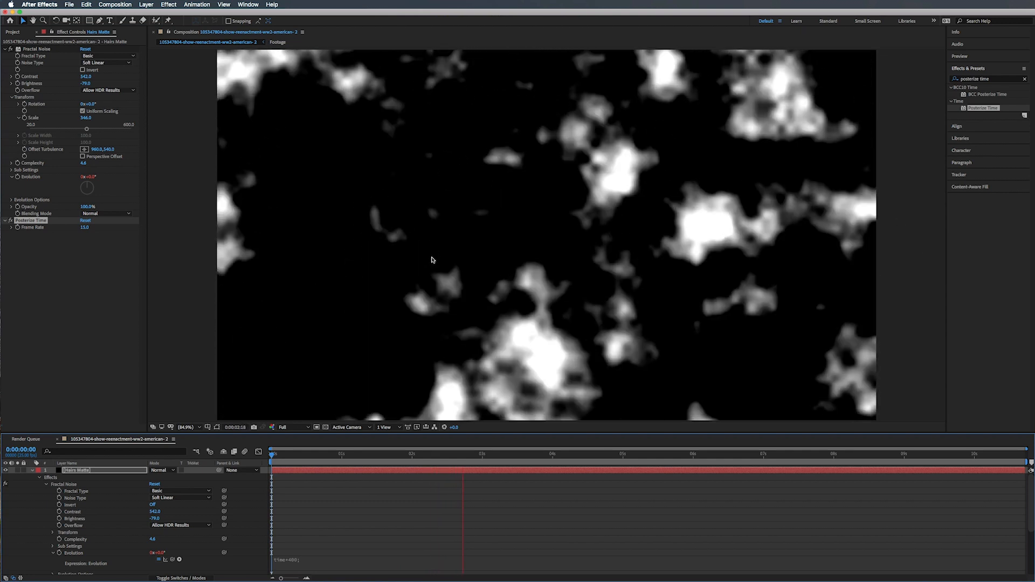
key(space)
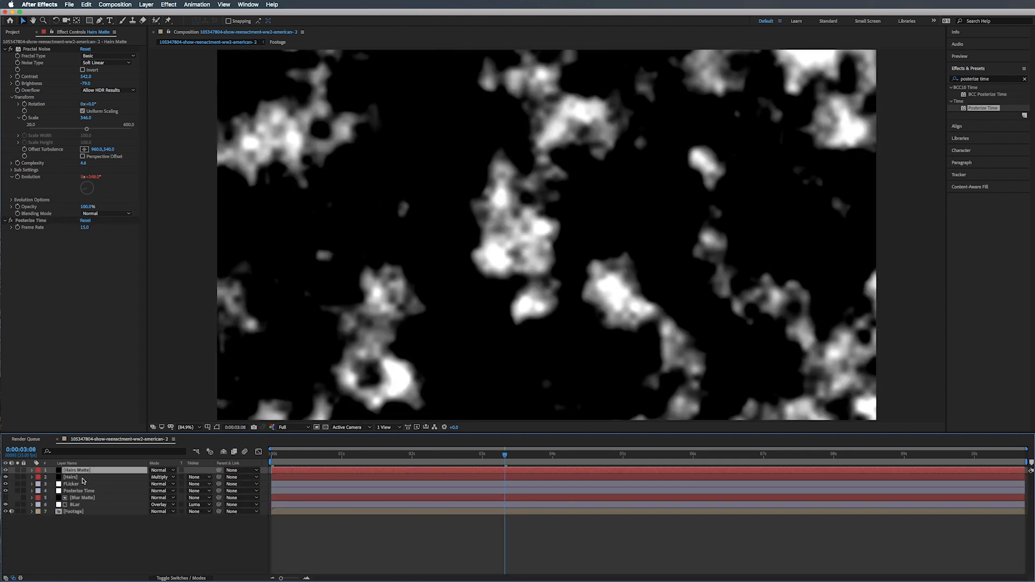
Set the Hairs layer's track matte to Luma Matte using Hairs Matte and preview the footage
click(82, 478)
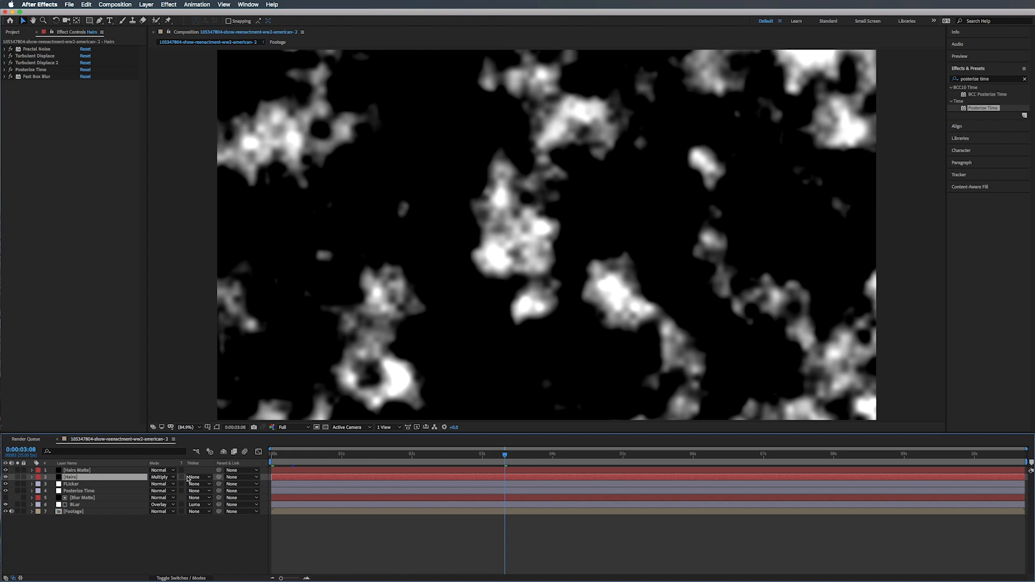
click(194, 478)
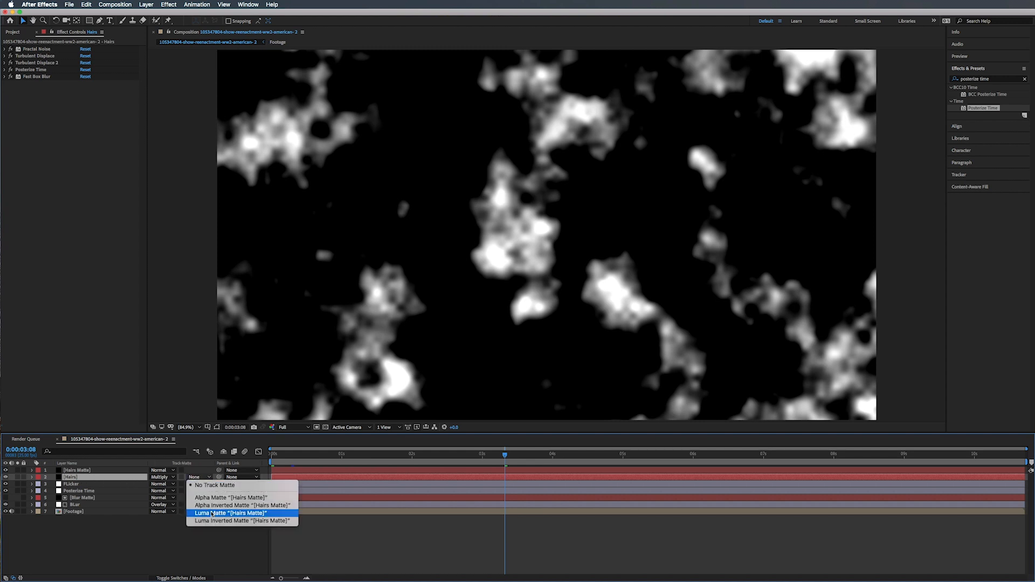
click(212, 514)
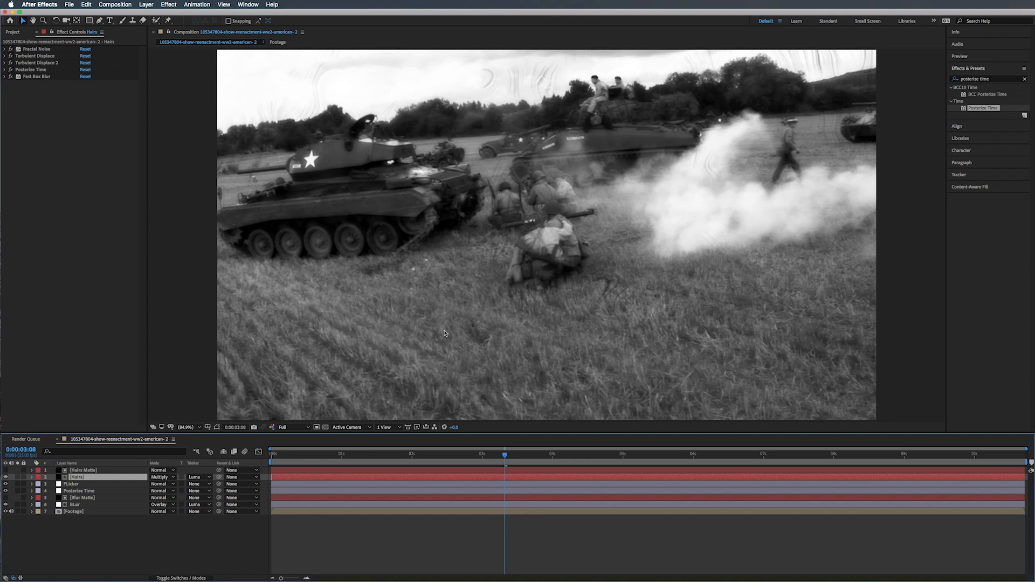
mouse_move(352, 456)
mouse_down()
mouse_move(322, 457)
mouse_move(412, 457)
mouse_move(364, 459)
mouse_up()
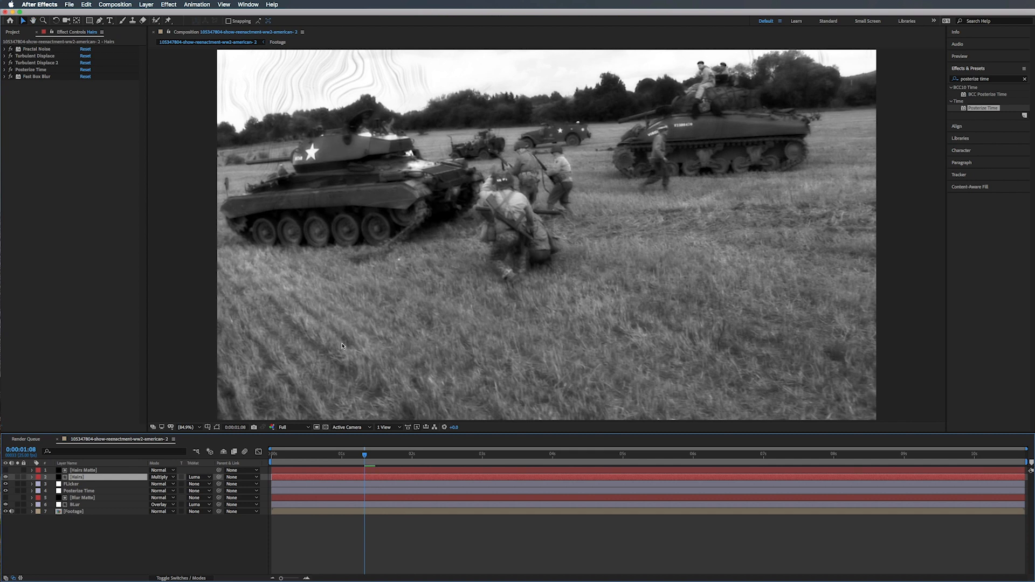
key(space)
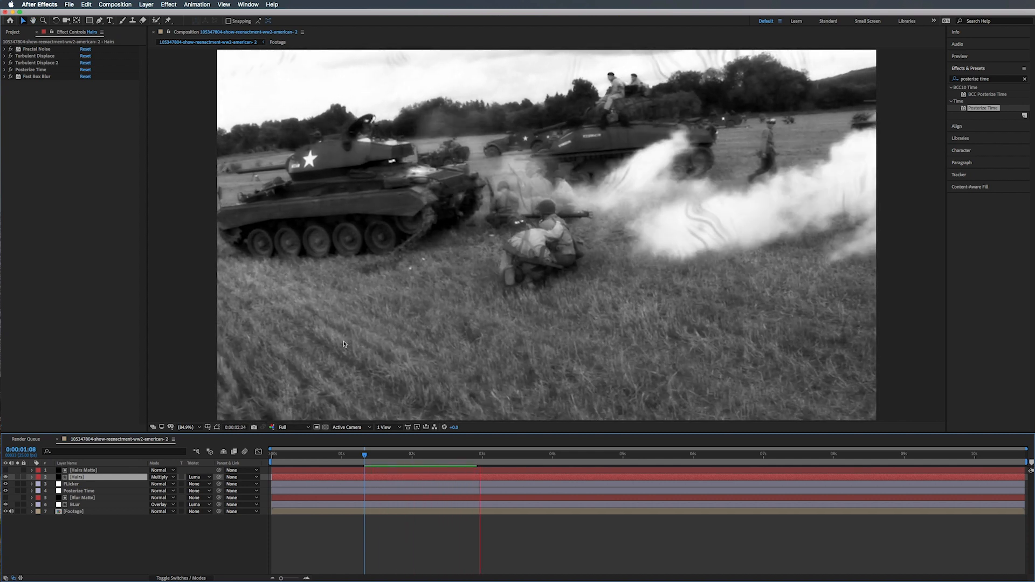
key(space)
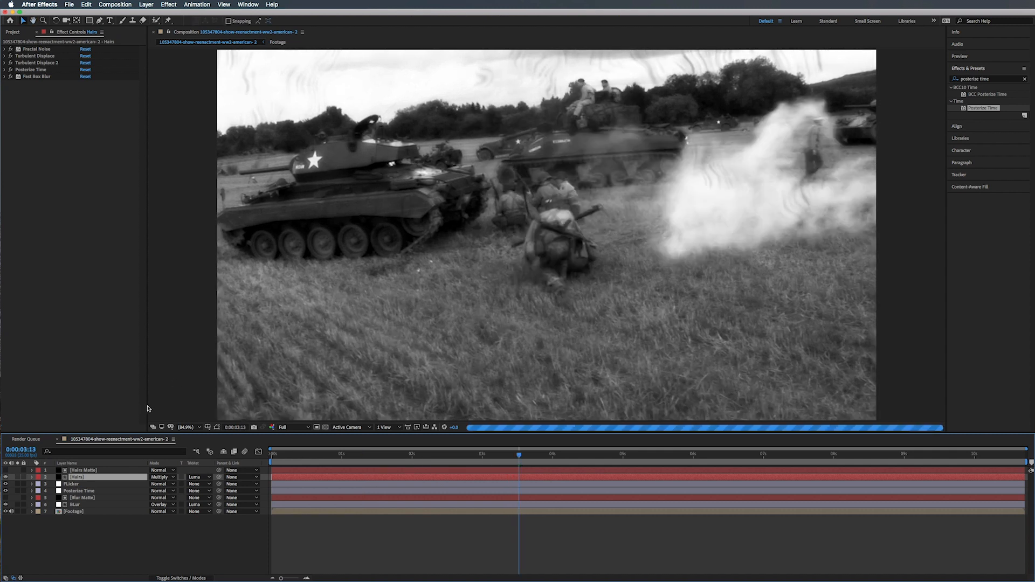
Lower the Hairs layer's opacity to 32%
key(t)
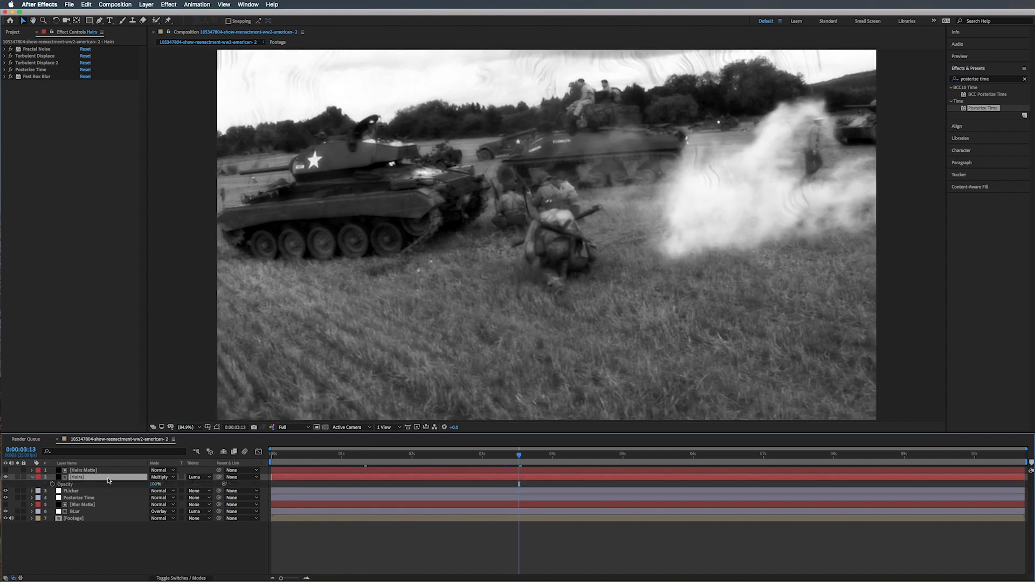
drag(155, 484, 147, 509)
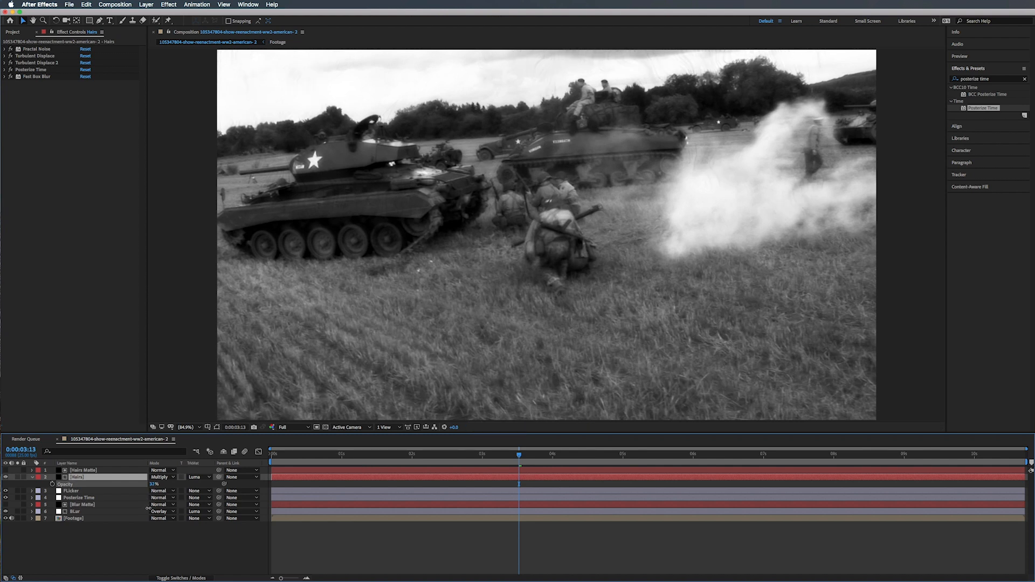
drag(148, 509, 148, 507)
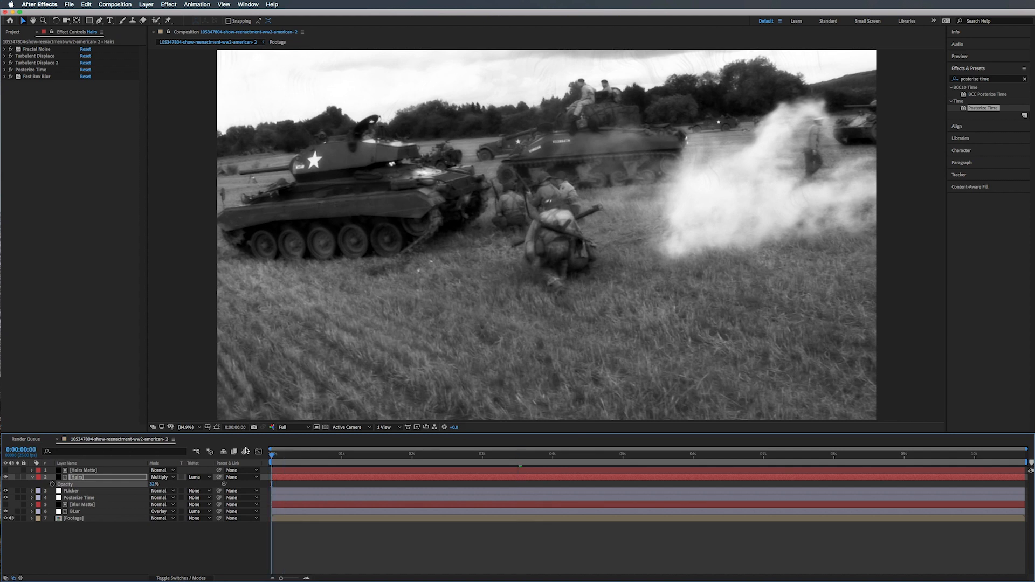
key(Page_Down)
key(t)
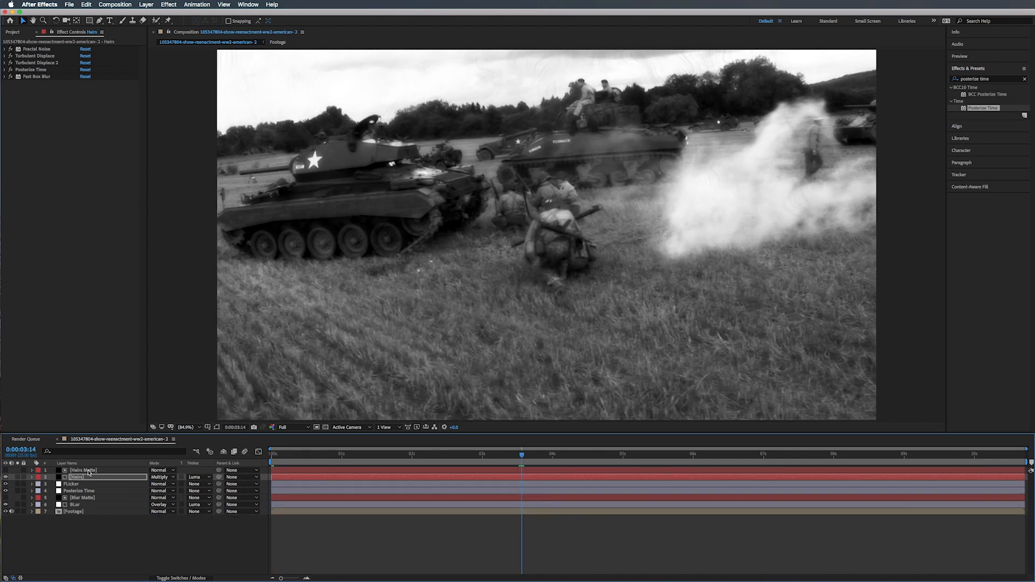
Pre-compose the Hairs Matte and Hairs layers into a new composition named Hairs Comp
click(84, 472)
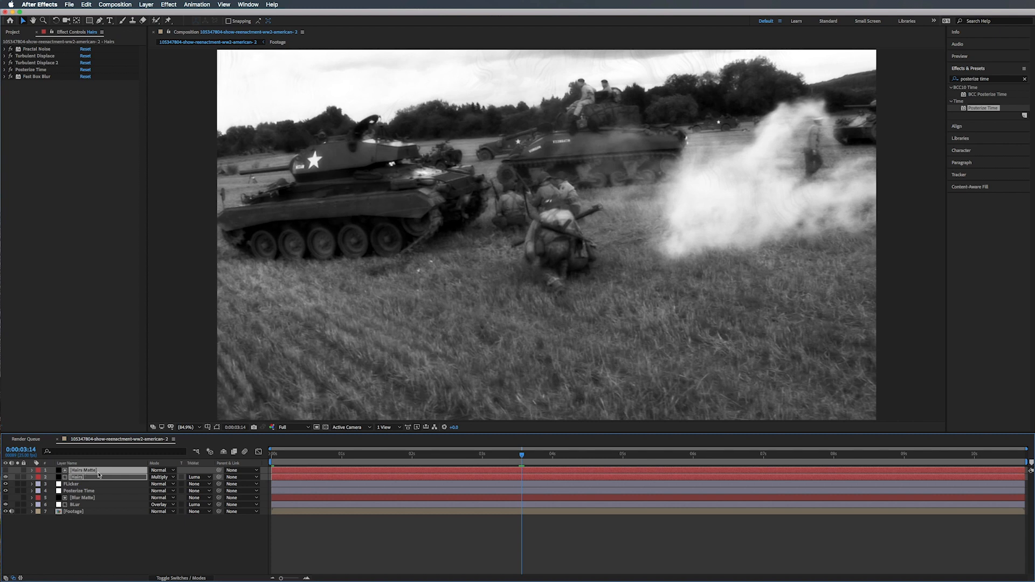
key(super+shift+c)
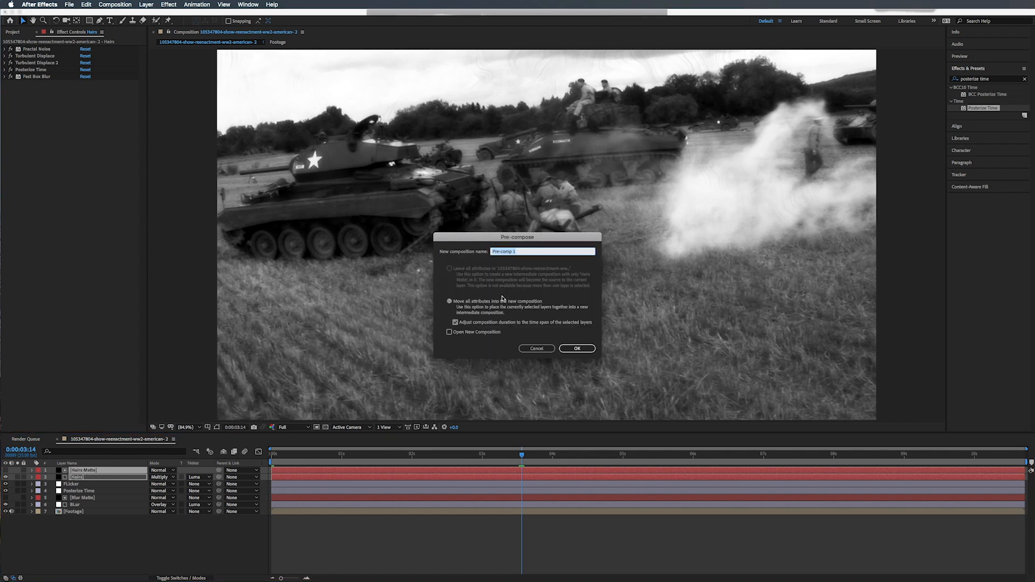
key(BackSpace)
text(Hairs Comp)
key(Return)
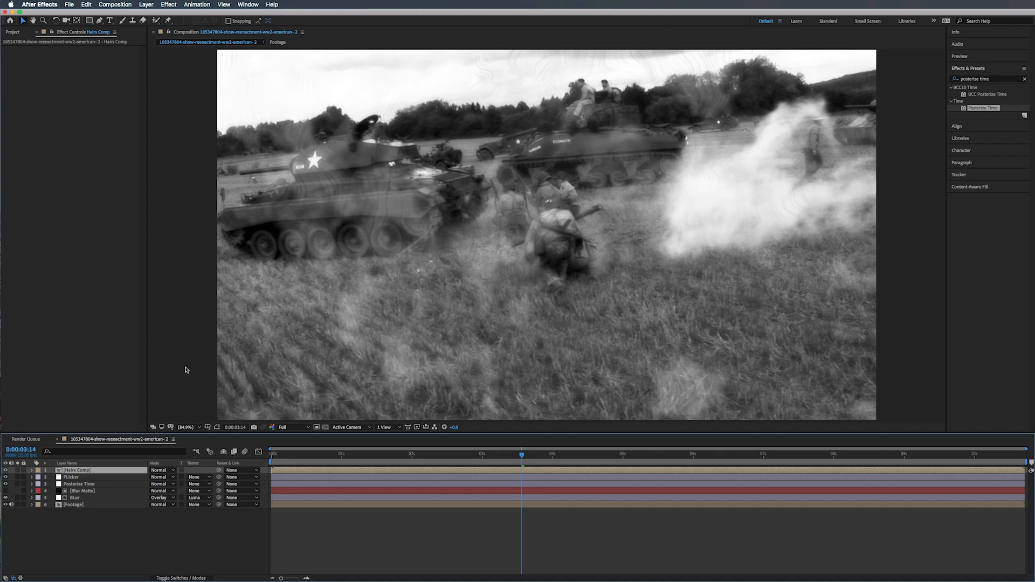
Show the layer switches and compare Hairs Comp with Collapse Transformations on and off
click(172, 578)
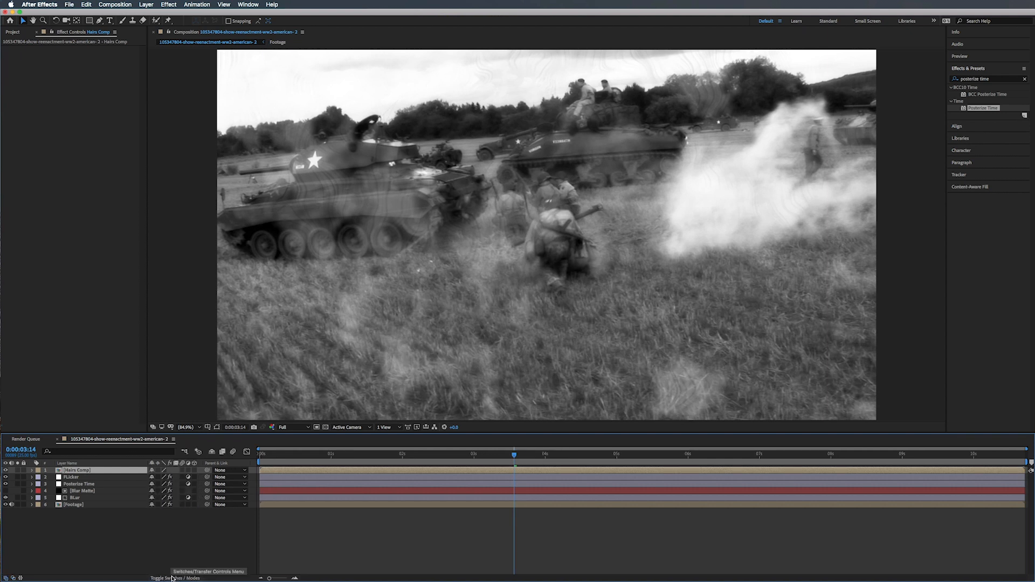
click(158, 470)
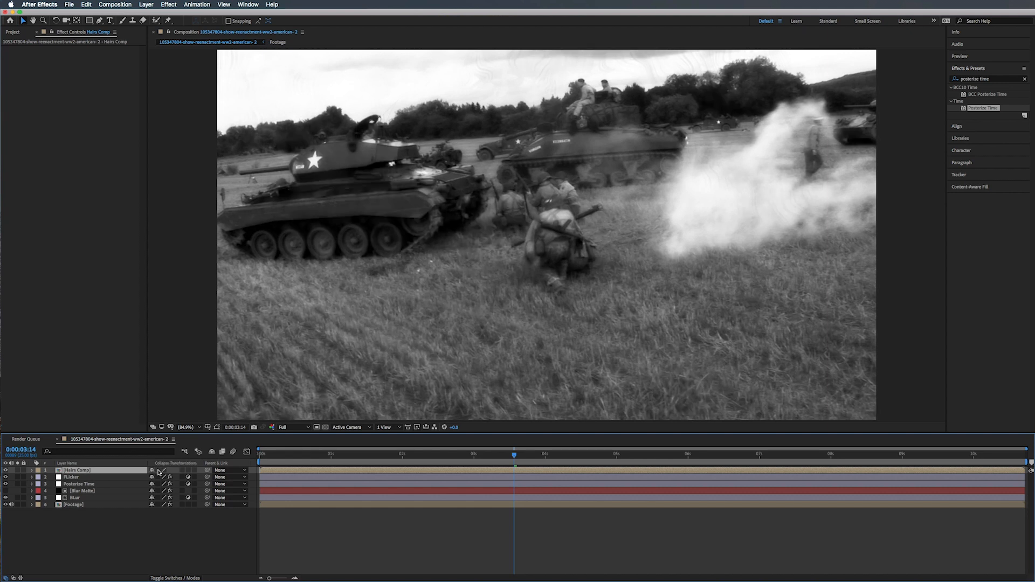
click(159, 470)
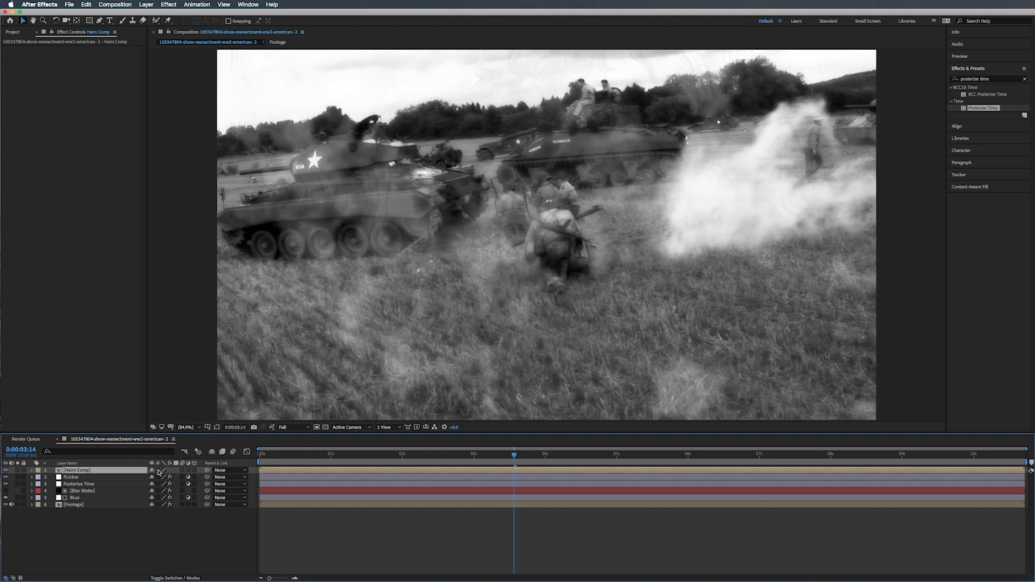
Open Hairs Comp to check the Hairs layer's blending mode and track matte, and return to the main composition
double_click(109, 471)
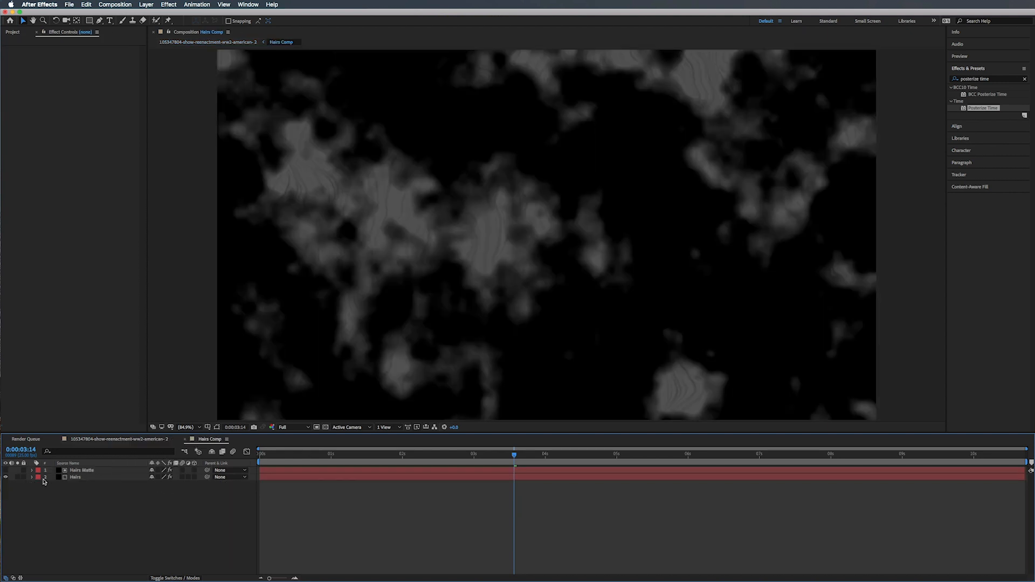
click(67, 477)
click(170, 578)
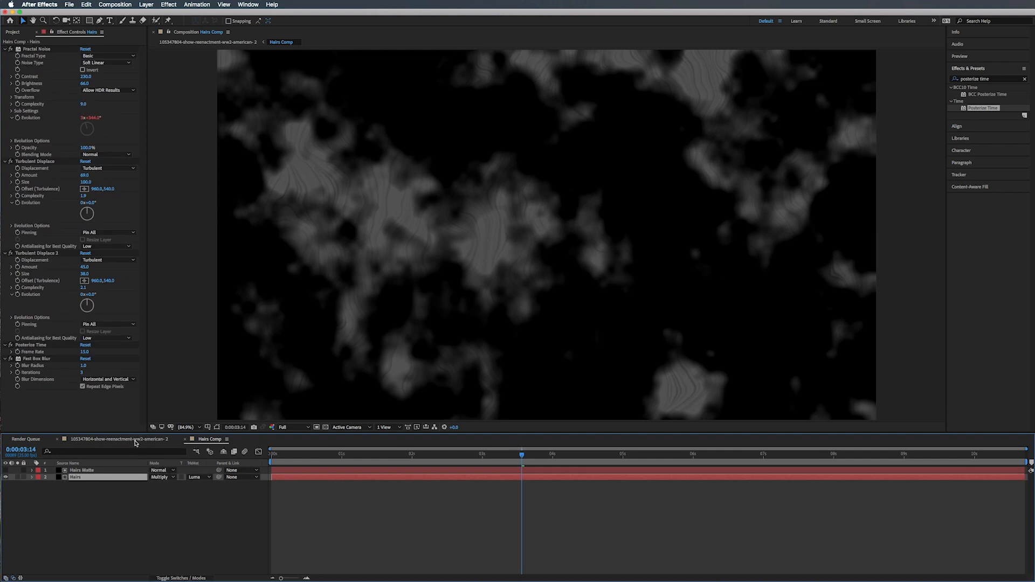
click(134, 440)
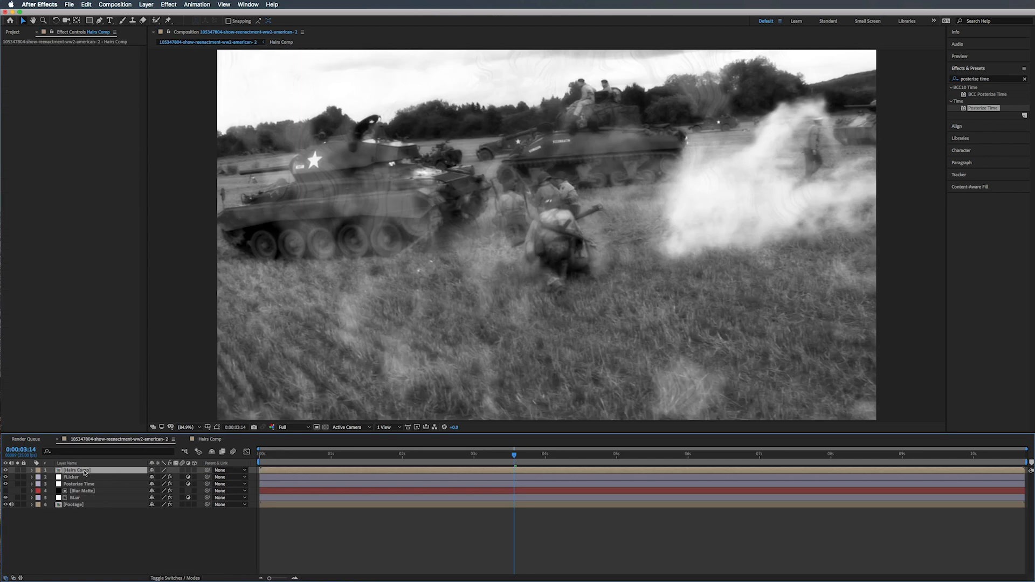
Turn on Collapse Transformations for the Hairs Comp layer and preview the result
click(159, 469)
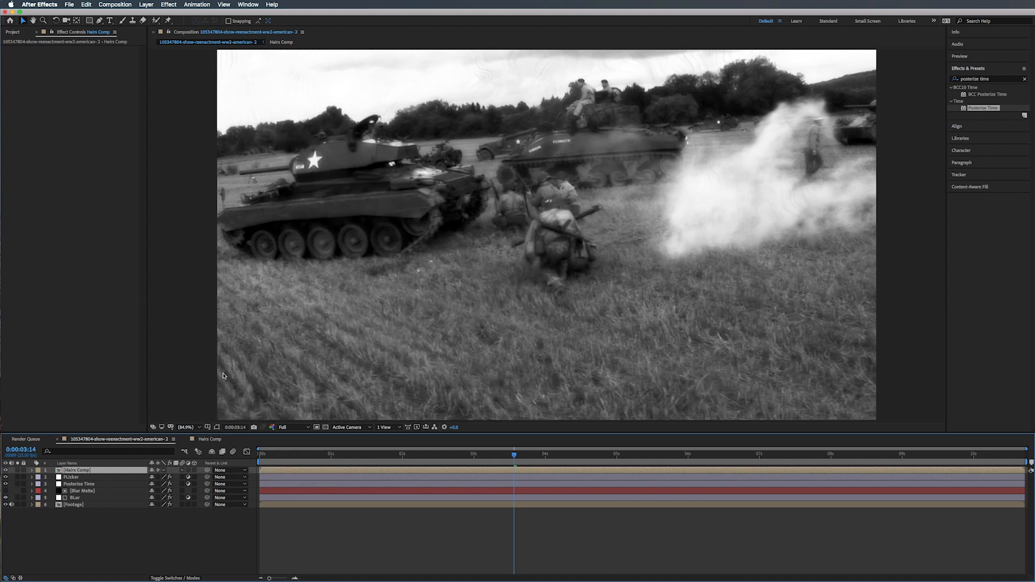
key(Page_Up)
key(space)
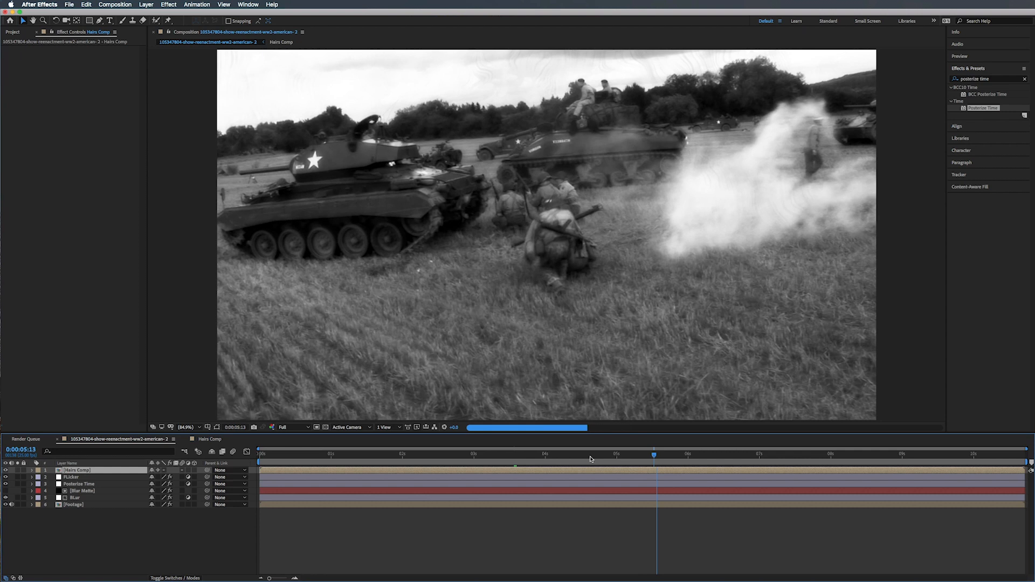
key(space)
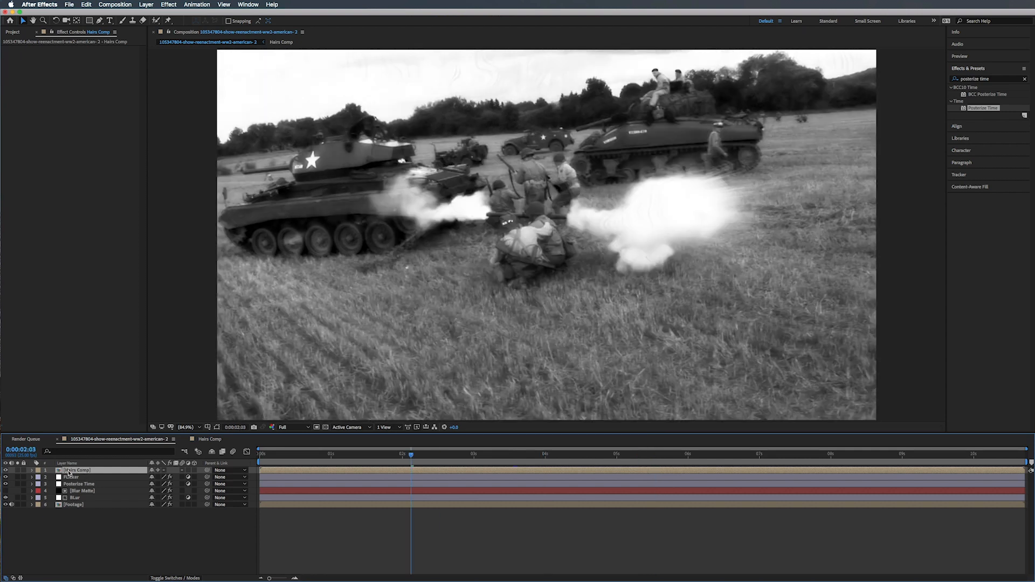
Move the Hairs Comp layer below the Blur layer, directly above Footage
drag(71, 474, 76, 503)
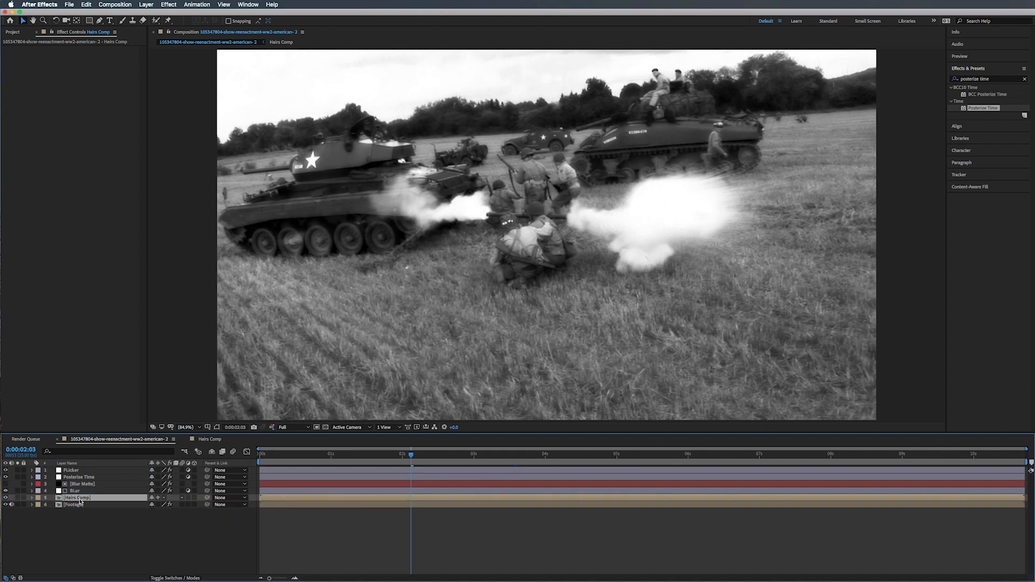
Check the Hairs Comp layer's opacity and preview the film hairs from the start of the composition
key(t)
key(Home)
key(space)
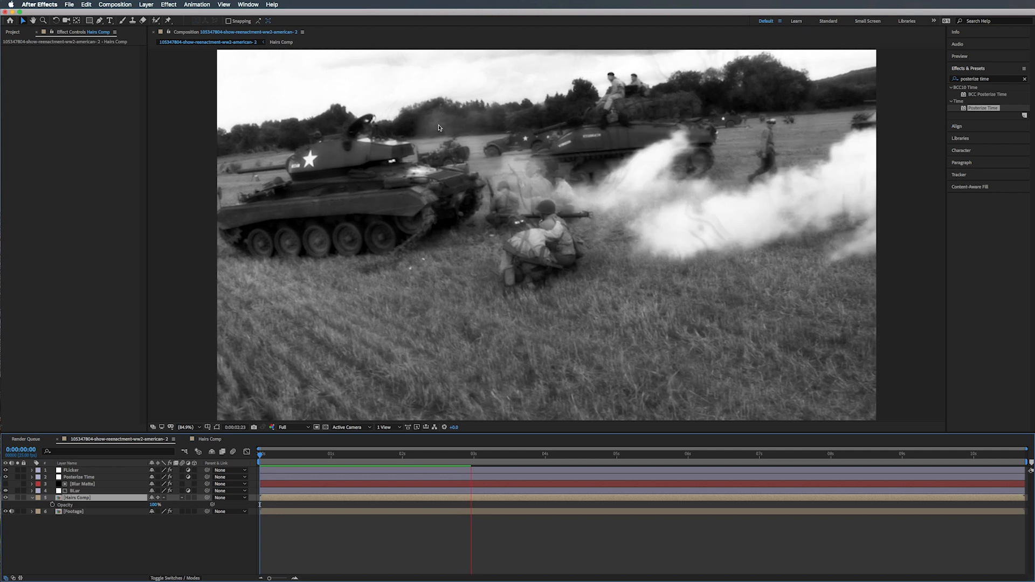
key(space)
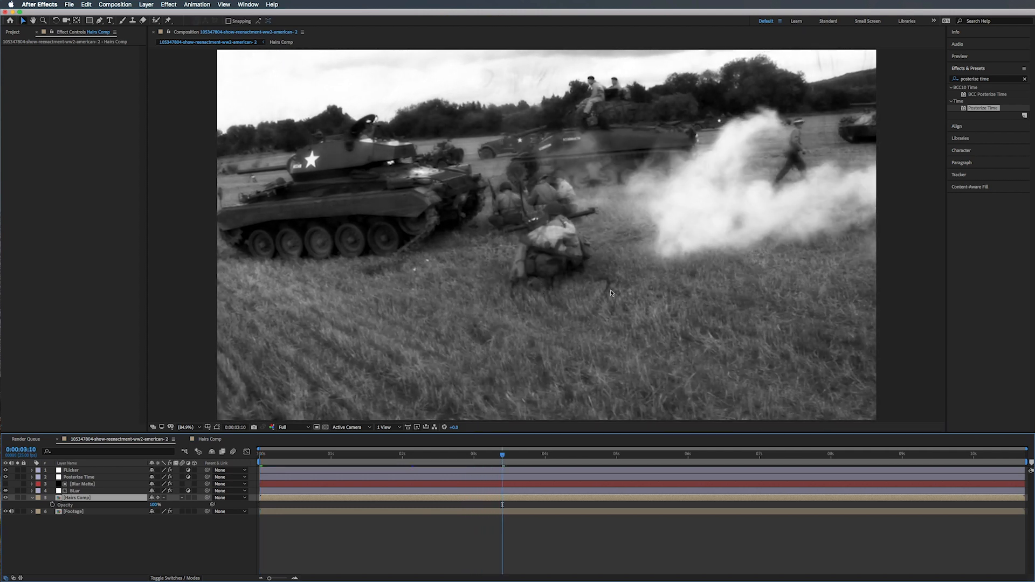
key(Home)
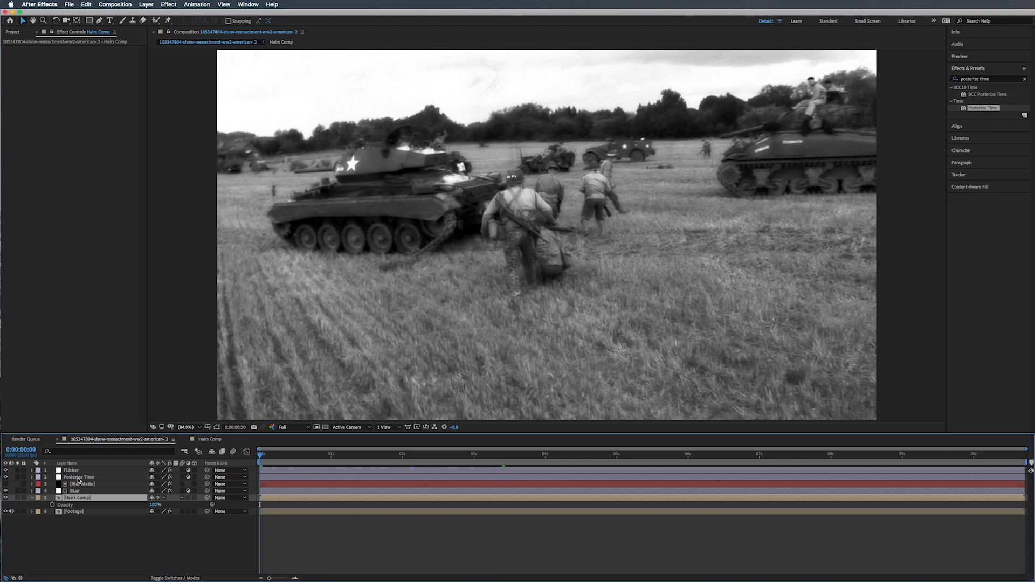
key(t)
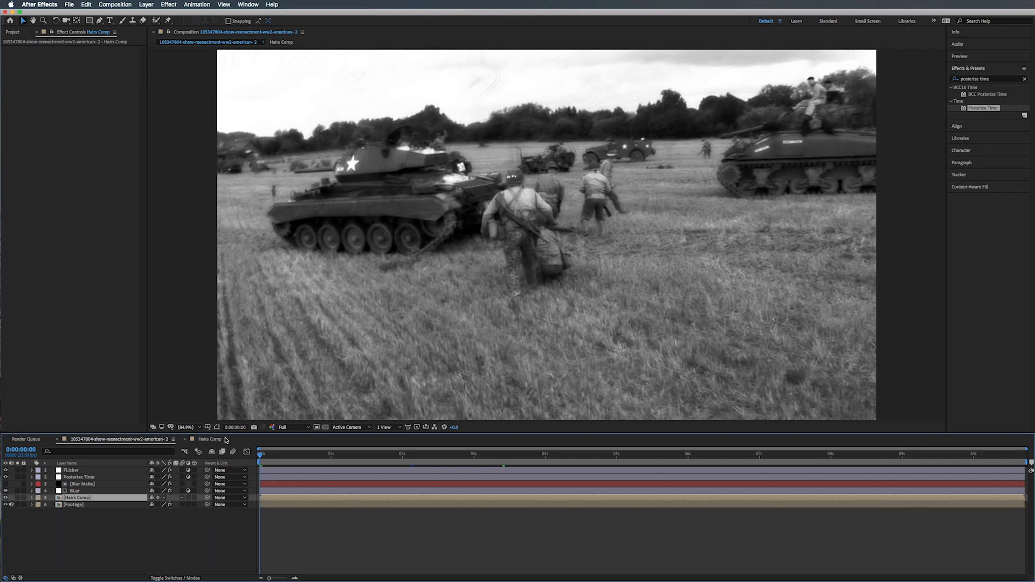
Add an adjustment layer above the flicker layer and name it Color Grade
click(73, 472)
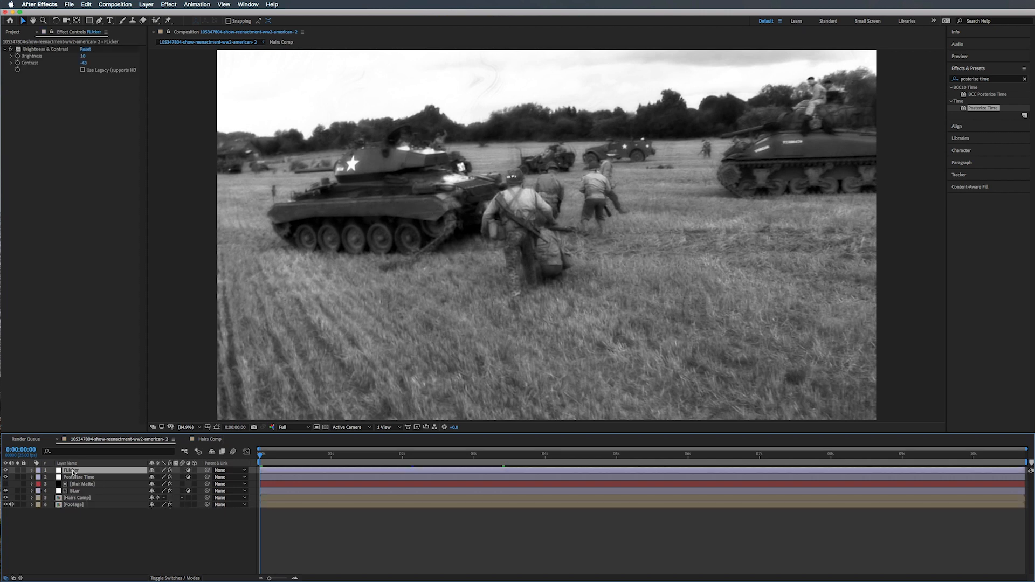
right_click(115, 539)
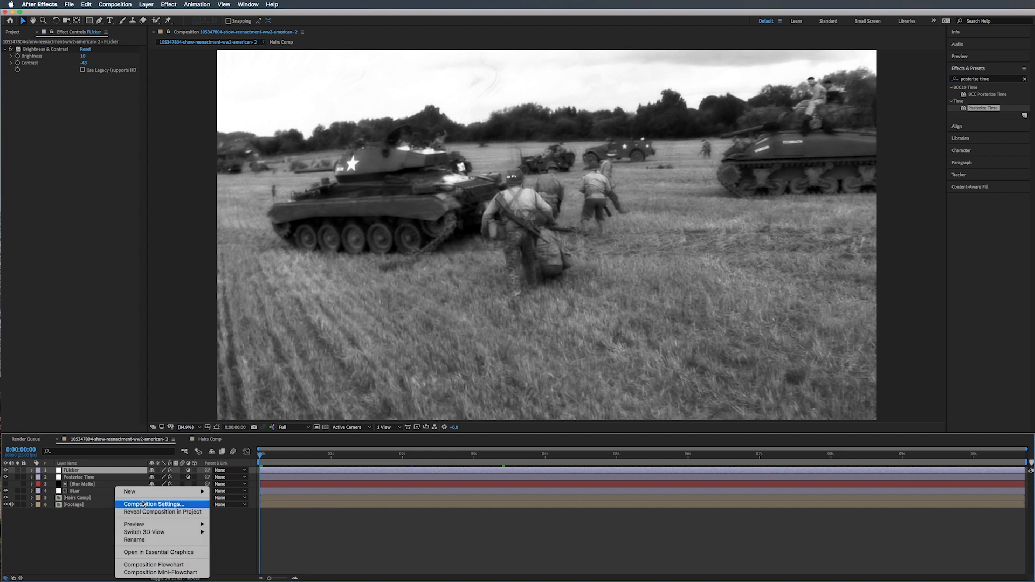
mouse_move(129, 492)
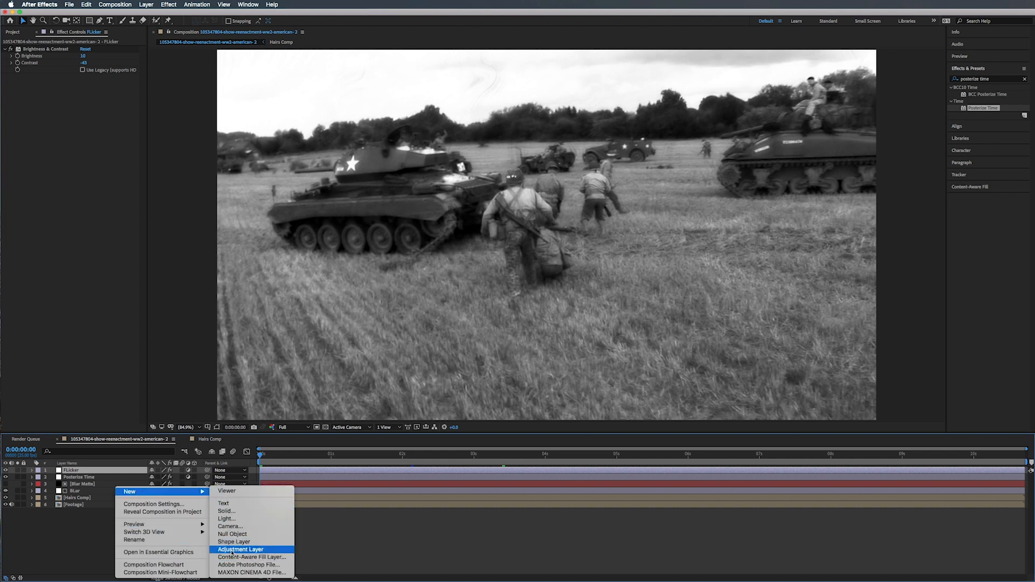
click(237, 549)
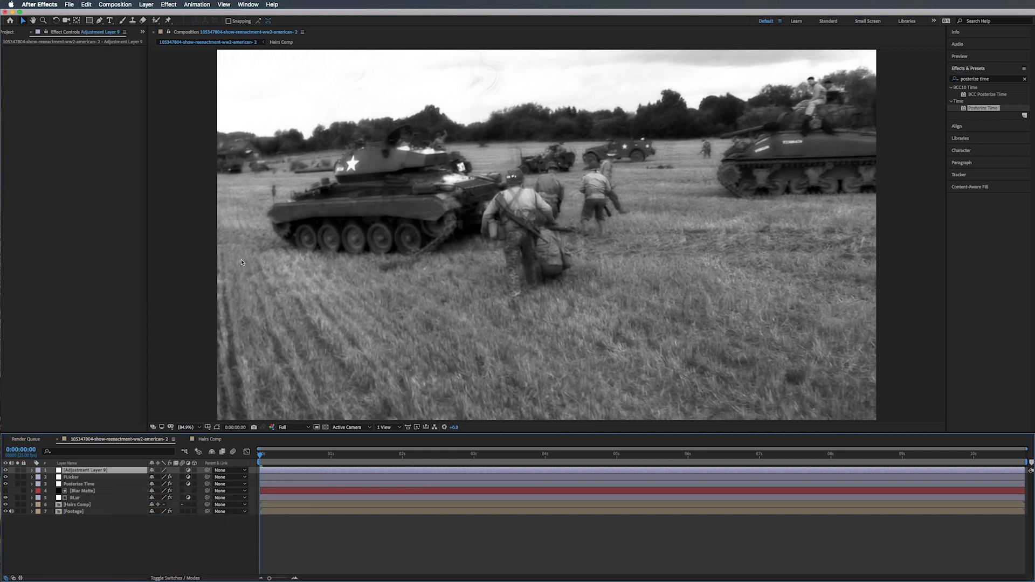
key(Return)
text(Color)
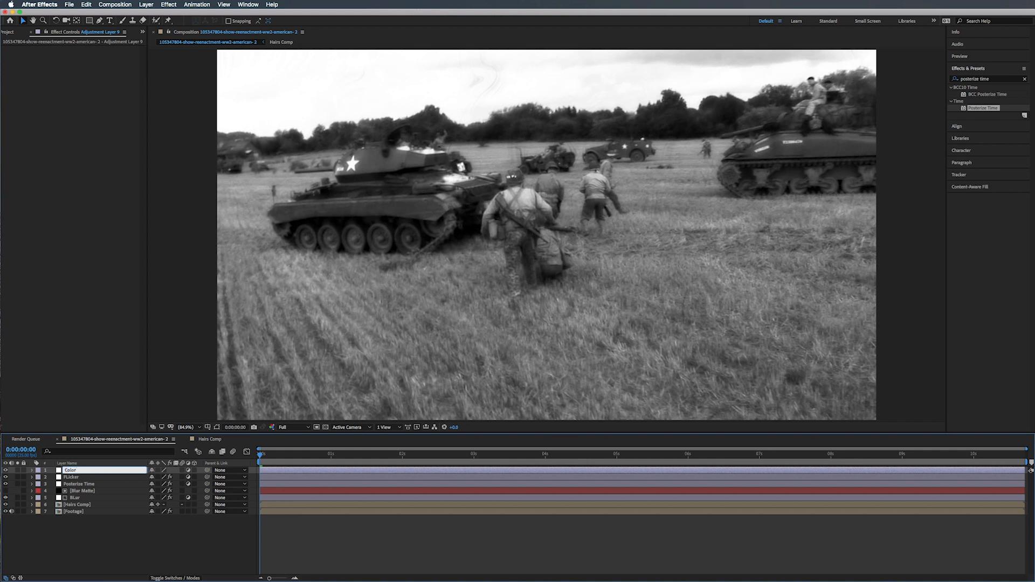
text( Grade)
key(Return)
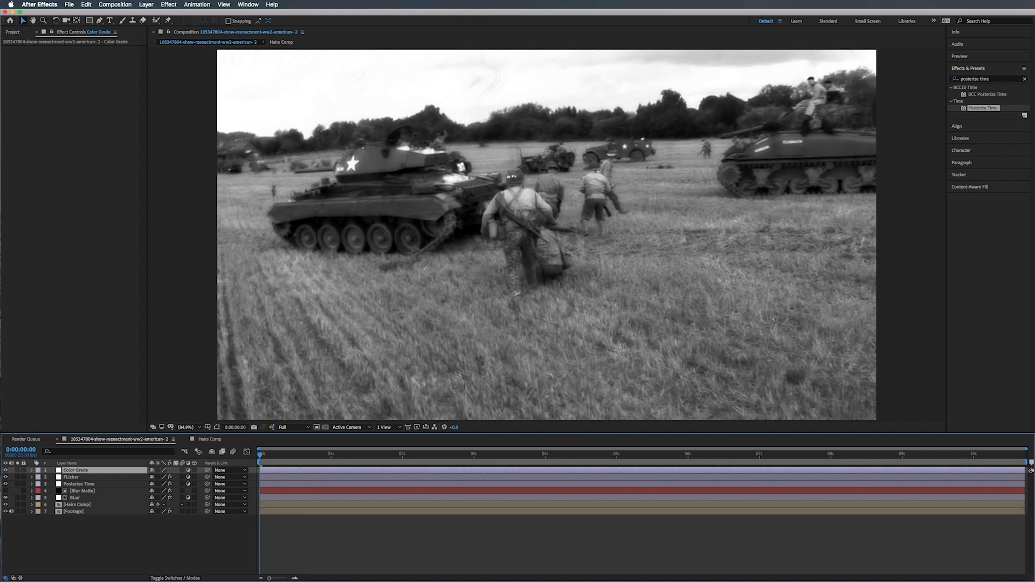
Find the Curves effect and apply it to the Color Grade layer
click(988, 81)
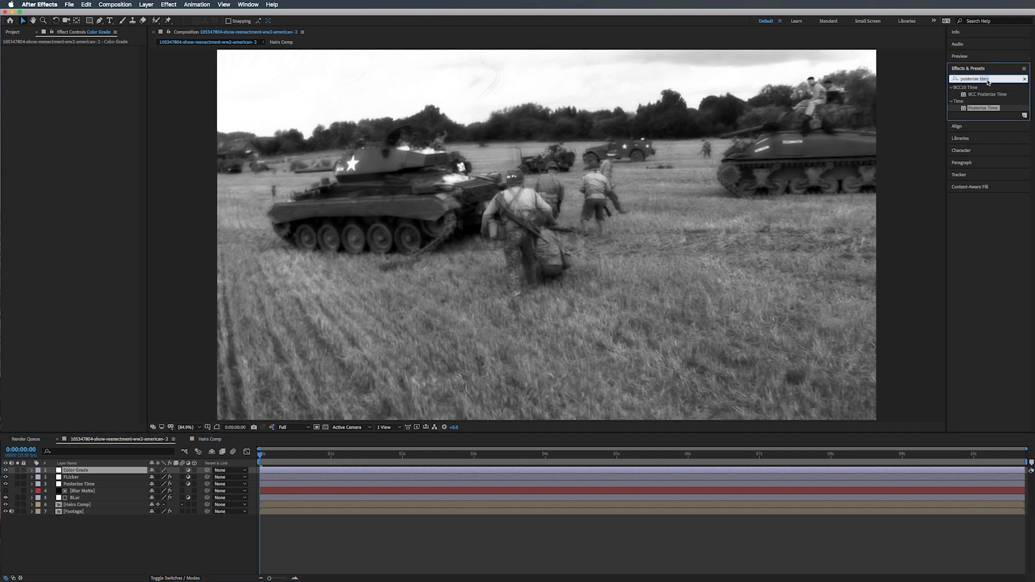
click(987, 78)
text(curves)
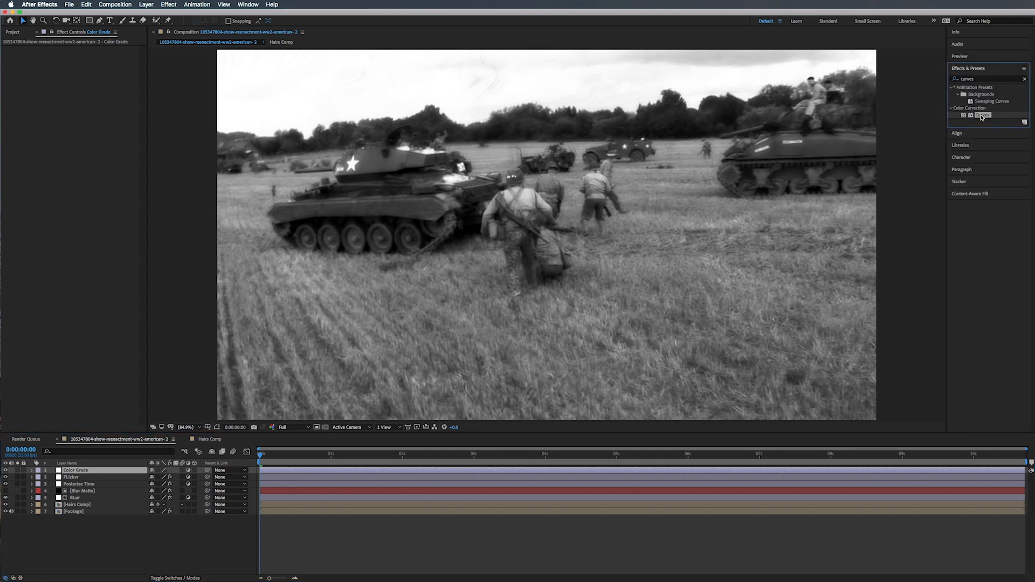
drag(982, 114, 65, 113)
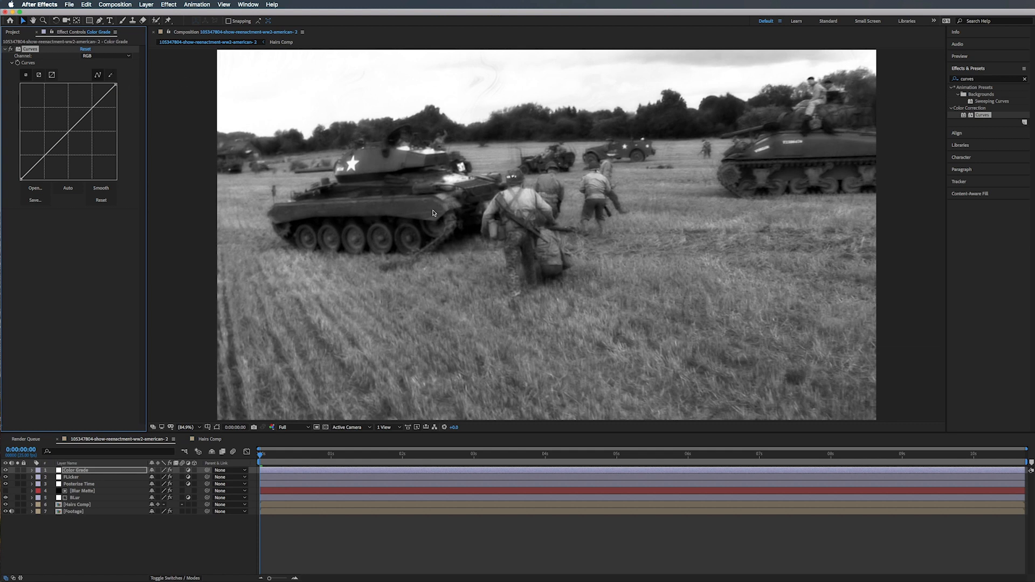
Shape the RGB curve into a faded S-curve with a lowered white point, raised black point, darker shadows and brighter upper tones
drag(116, 85, 122, 98)
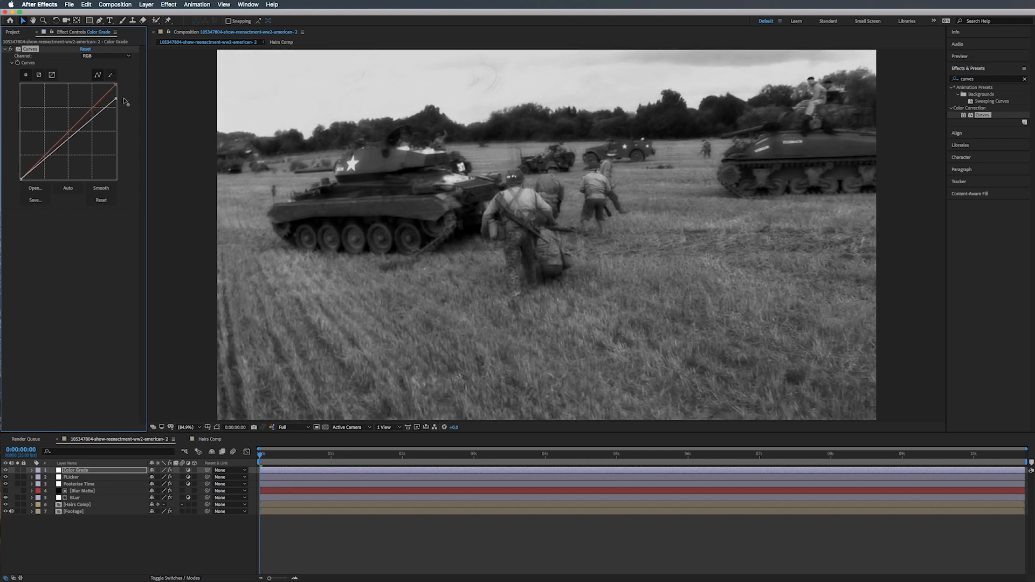
drag(21, 178, 44, 160)
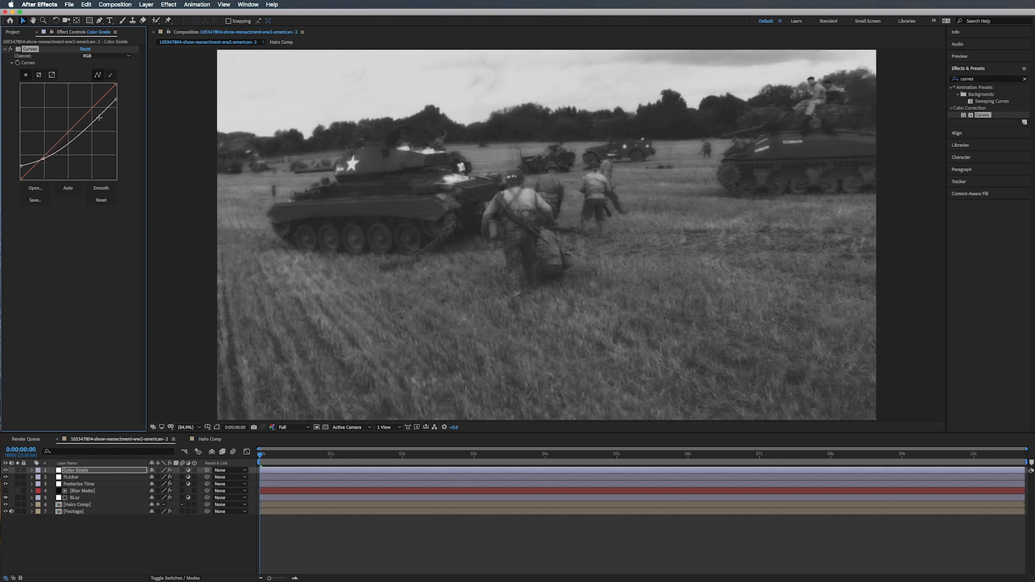
drag(97, 118, 92, 110)
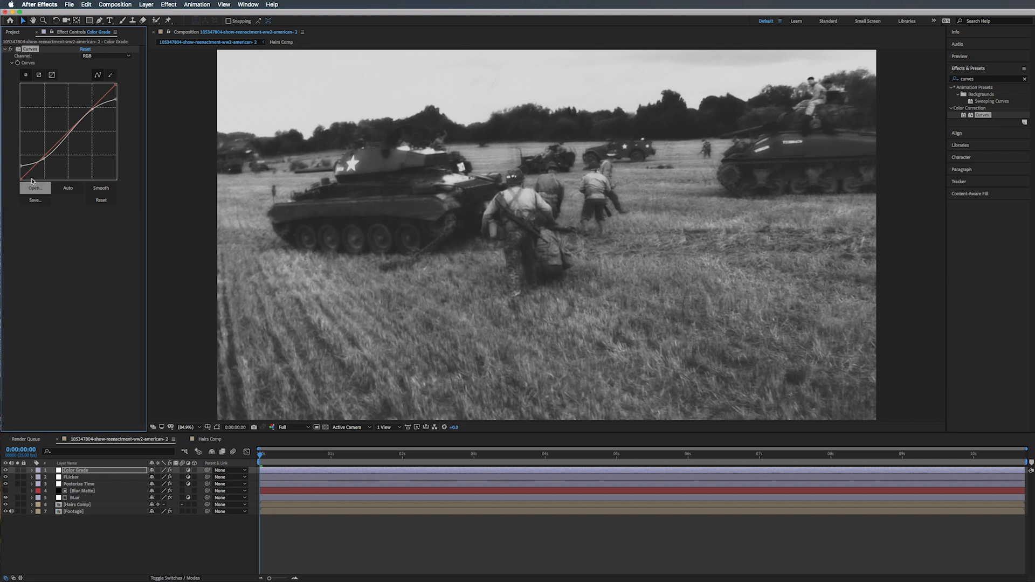
drag(43, 160, 45, 160)
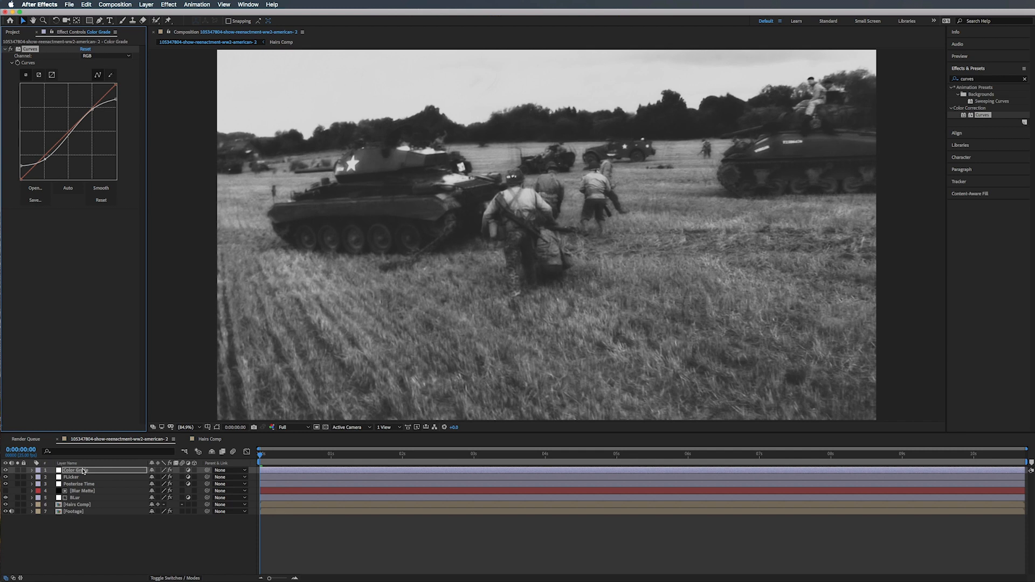
Create a 1920 × 1080 px black solid above the Color Grade layer
right_click(104, 520)
mouse_move(122, 493)
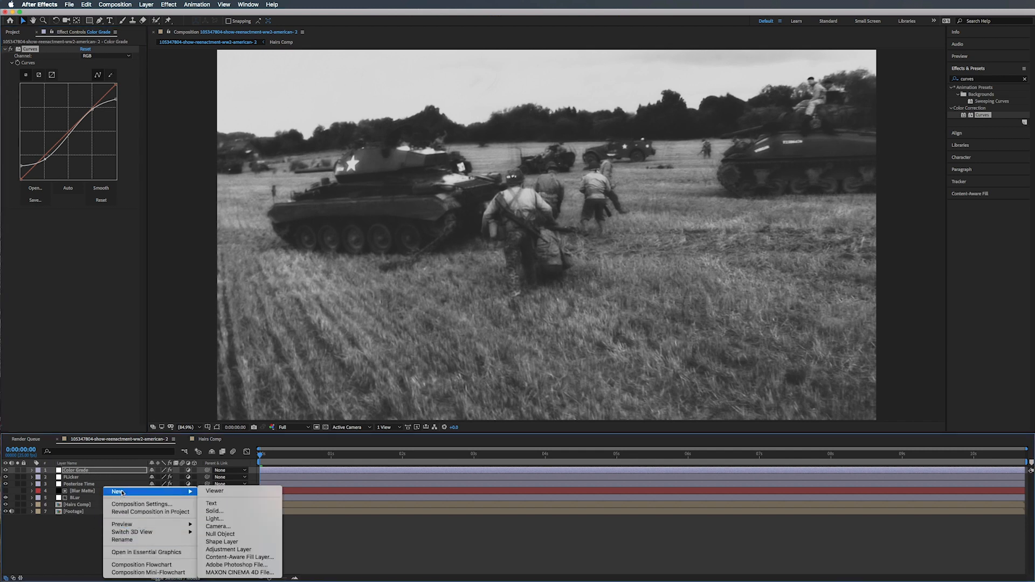
click(223, 512)
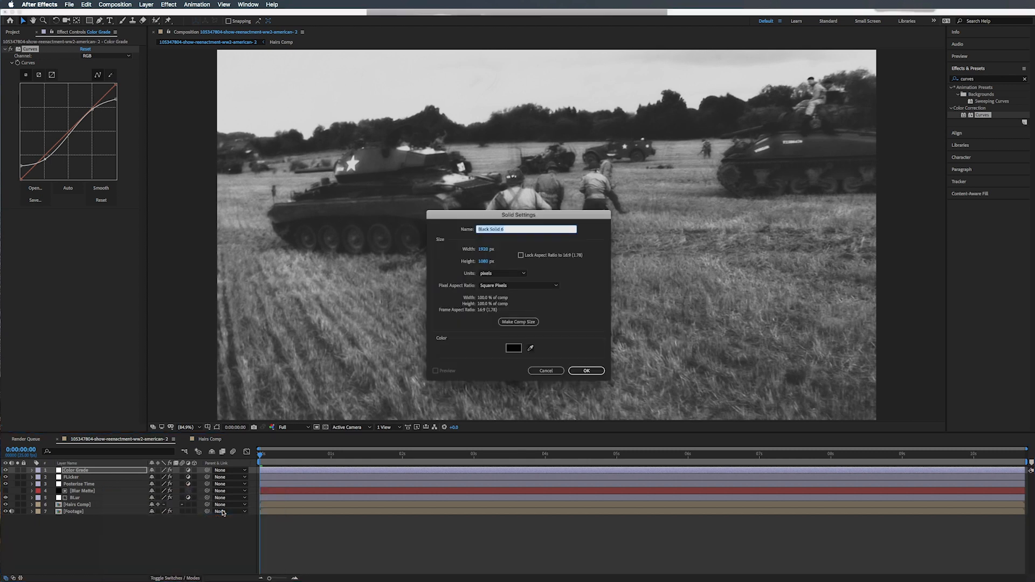
click(587, 372)
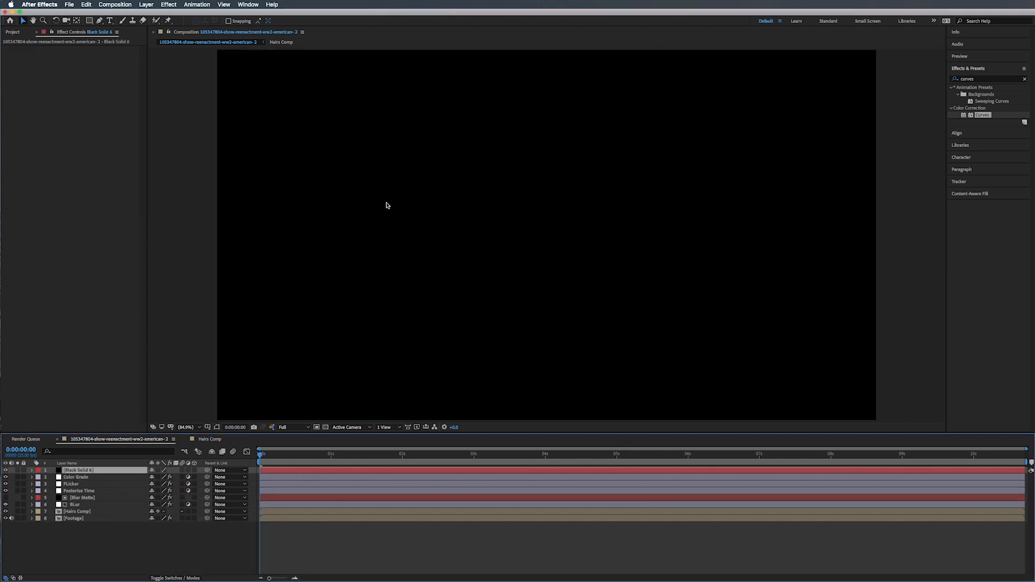
Draw an irregular, looping mask path on the black solid with the Pen tool along the frame's whole top edge, undoing misplaced points
click(100, 21)
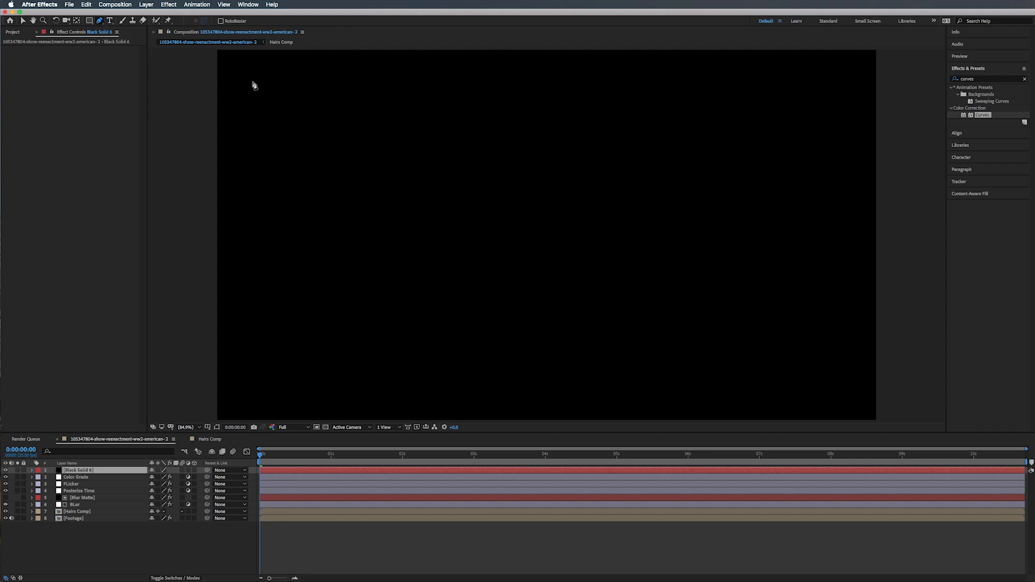
drag(253, 81, 328, 65)
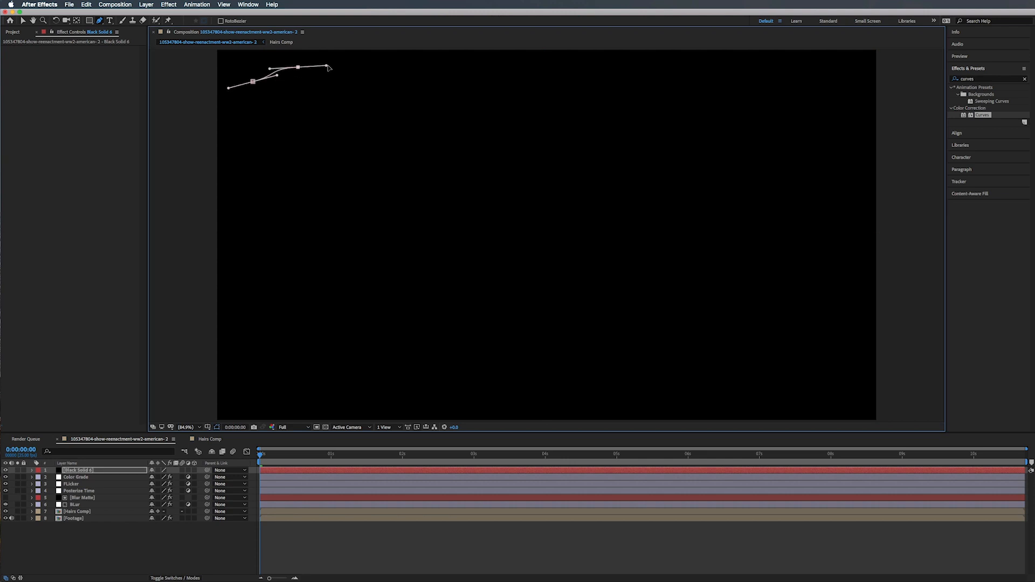
click(367, 77)
click(343, 99)
click(295, 101)
click(294, 86)
click(327, 61)
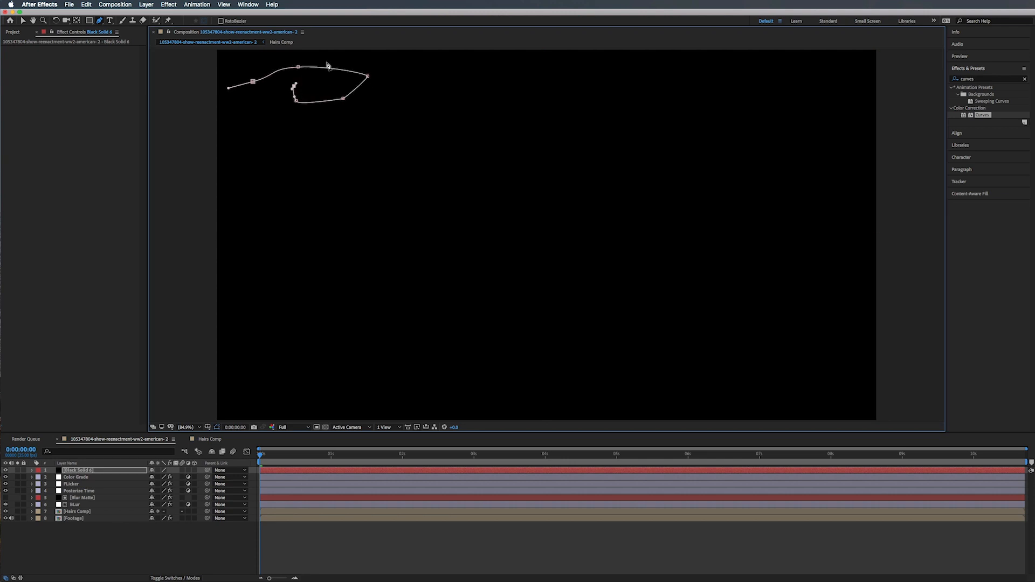
click(351, 63)
click(369, 65)
click(334, 78)
click(367, 95)
drag(378, 86, 465, 59)
click(410, 66)
click(418, 96)
click(379, 61)
click(416, 56)
click(441, 64)
click(429, 89)
click(466, 85)
click(484, 72)
click(392, 106)
click(394, 82)
click(505, 70)
click(510, 114)
click(486, 96)
click(472, 69)
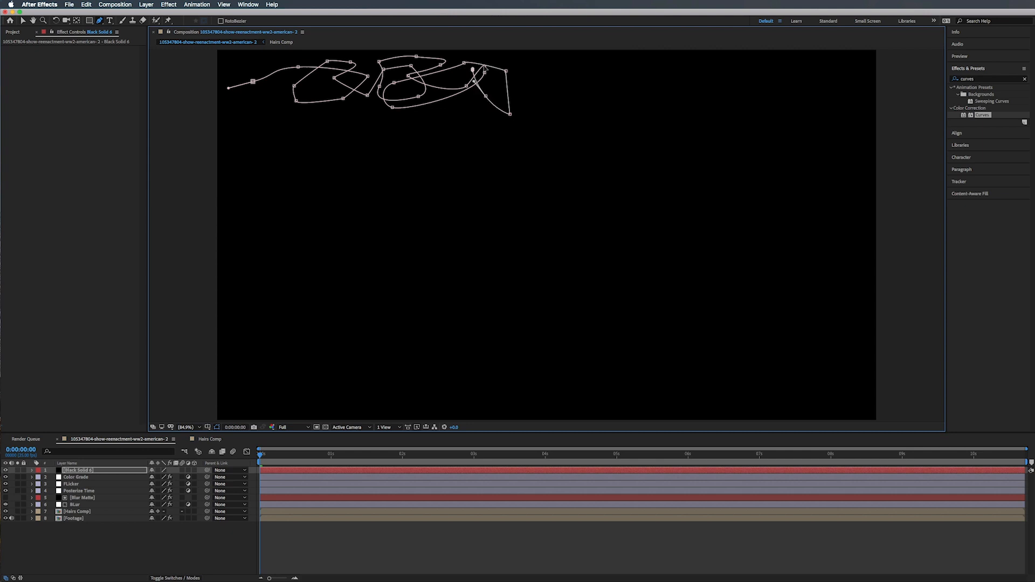
mouse_move(539, 65)
mouse_down()
mouse_move(592, 72)
mouse_move(550, 78)
mouse_up()
click(570, 69)
click(539, 86)
click(518, 58)
click(555, 56)
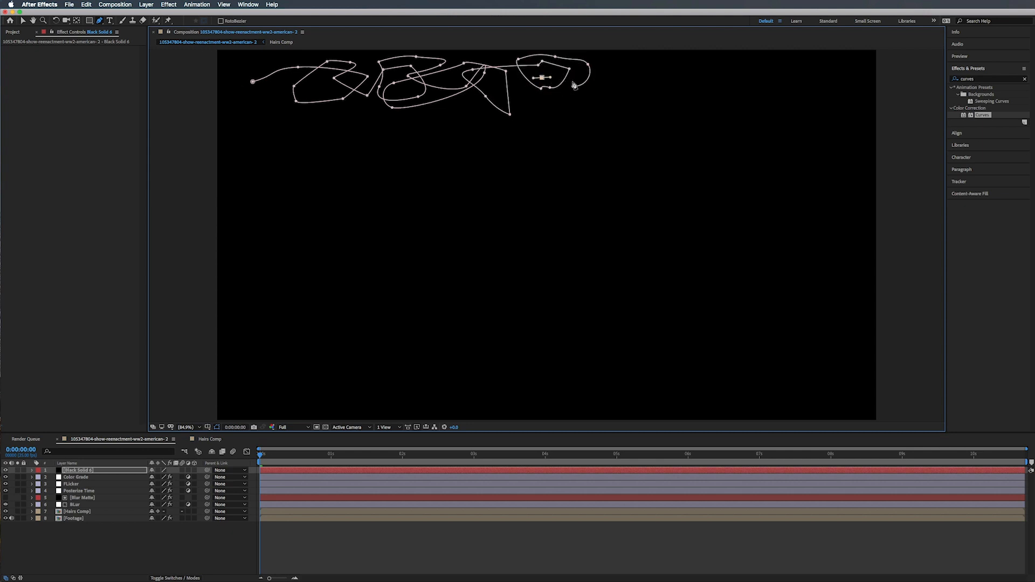
key(super+z)
key(super+z)
drag(541, 80, 645, 84)
key(super+z)
click(590, 69)
click(555, 85)
drag(614, 122, 672, 71)
click(669, 117)
click(679, 133)
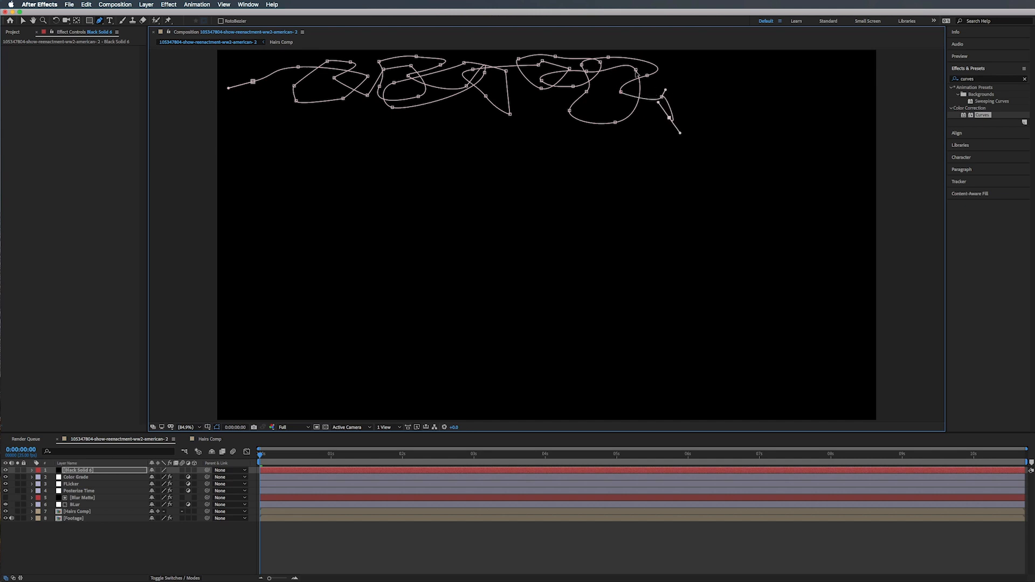
click(643, 68)
click(695, 60)
click(682, 72)
drag(705, 113, 692, 117)
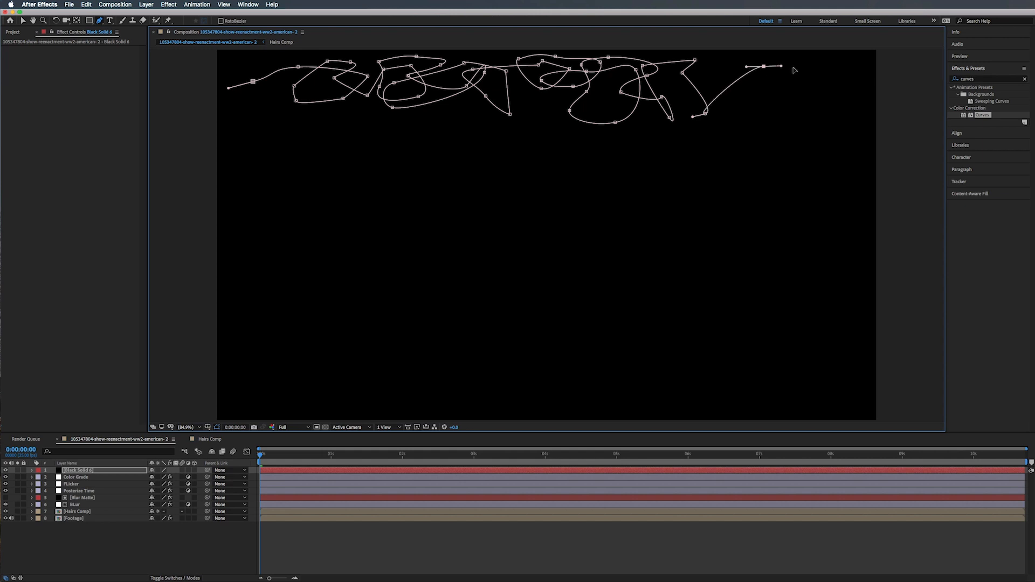
drag(763, 67, 835, 82)
click(833, 92)
click(797, 115)
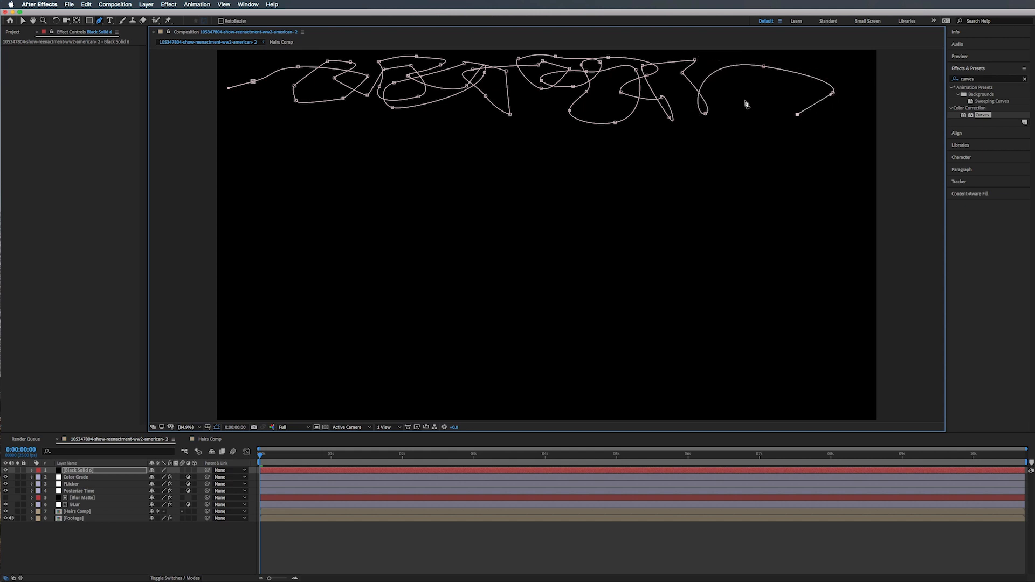
click(816, 57)
click(834, 122)
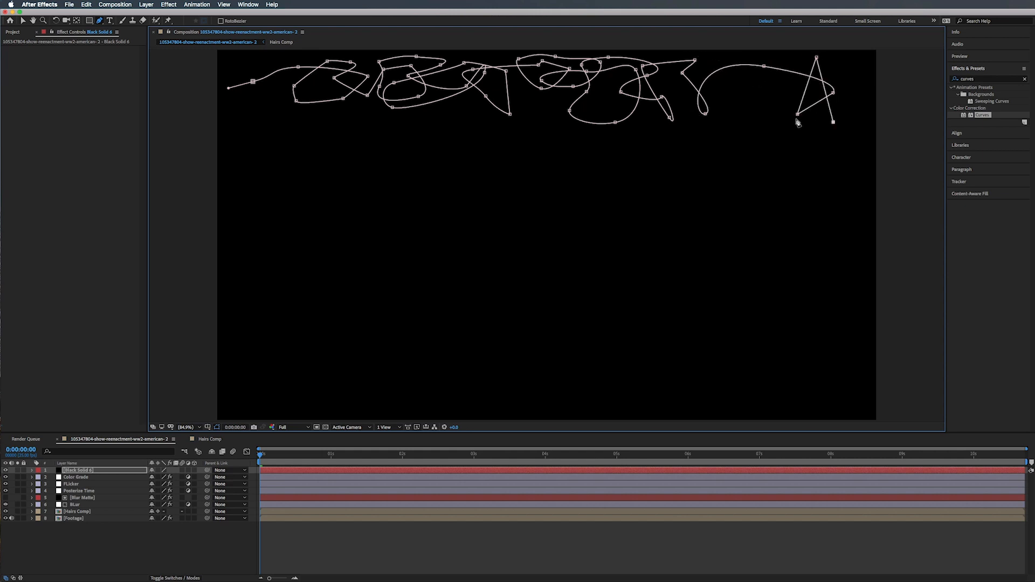
drag(762, 89, 759, 82)
click(753, 54)
click(678, 55)
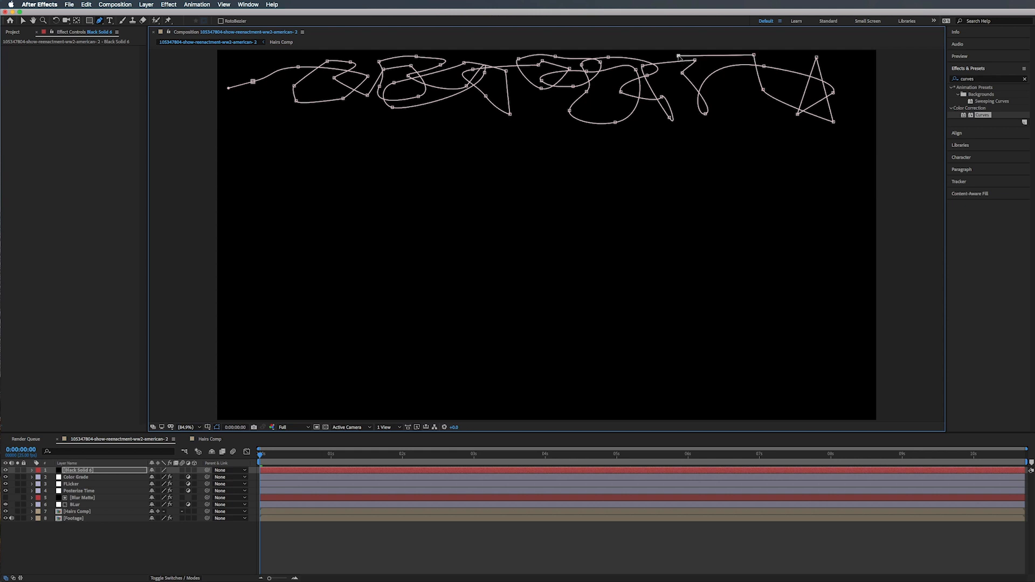
click(659, 90)
click(694, 77)
drag(731, 92, 800, 74)
click(770, 56)
click(777, 75)
click(794, 85)
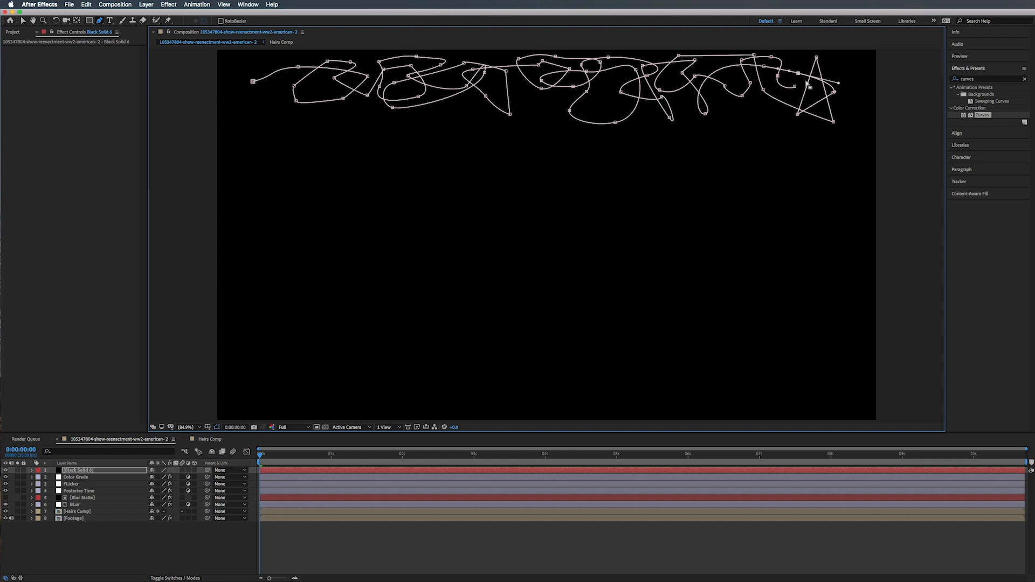
key(super+z)
click(803, 66)
click(835, 64)
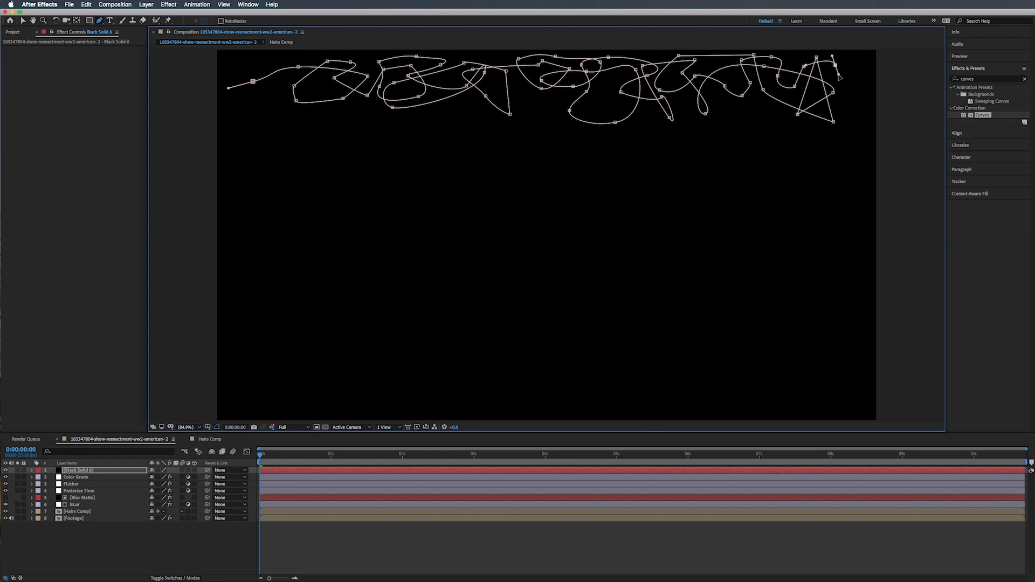
Continue the irregular, looping mask path on the black solid down the frame's whole right edge with intersecting loops
click(847, 112)
drag(819, 149, 832, 81)
click(840, 112)
click(841, 133)
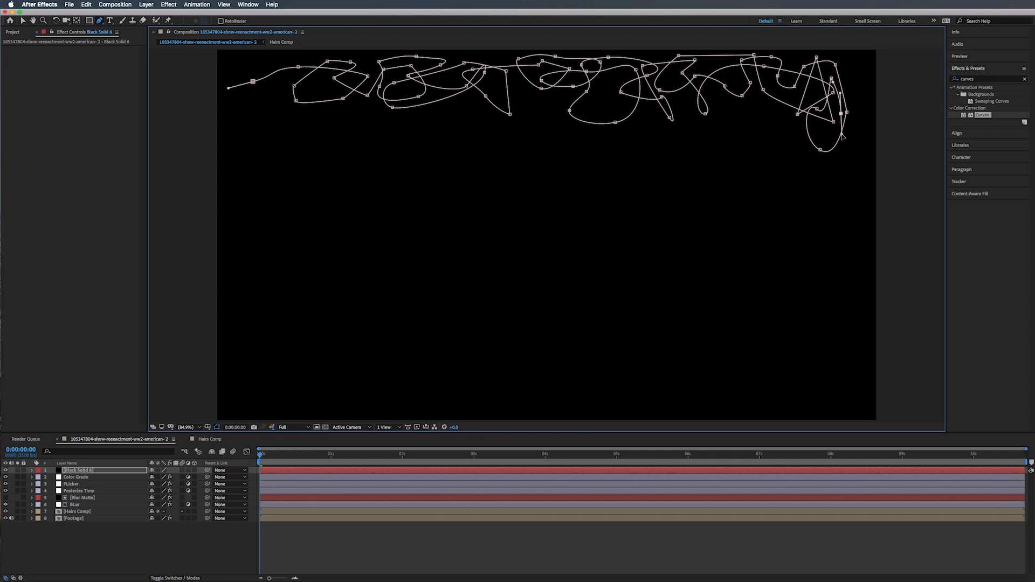
drag(831, 176, 831, 202)
click(805, 188)
click(836, 191)
click(853, 199)
click(850, 234)
click(834, 250)
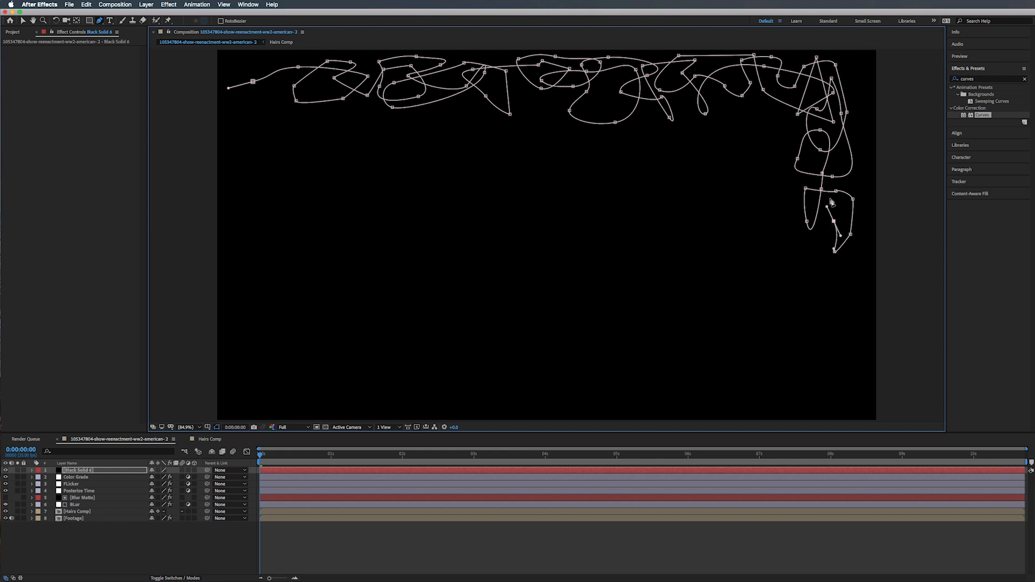
click(836, 160)
click(856, 173)
click(863, 222)
click(861, 273)
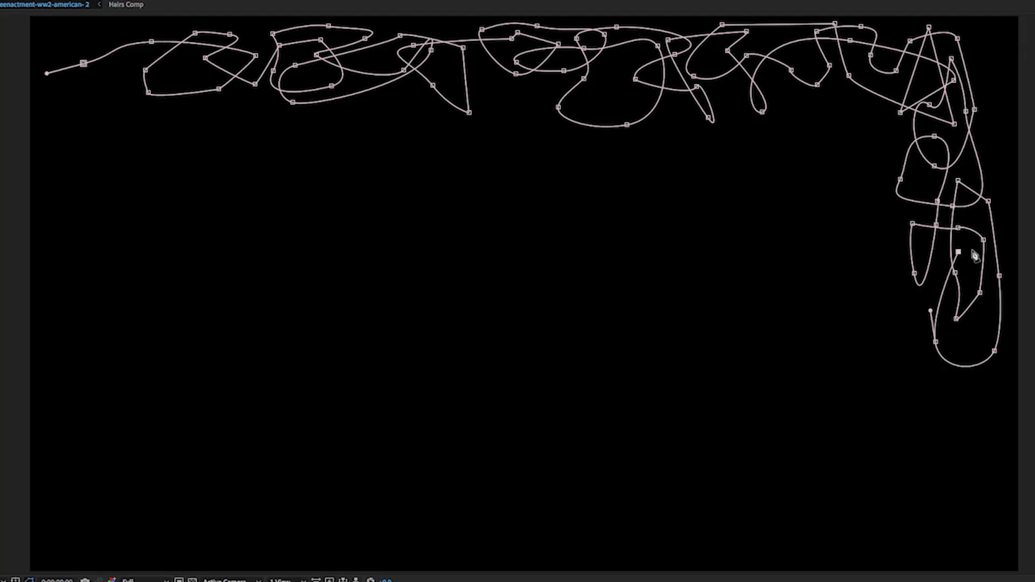
click(846, 277)
click(831, 310)
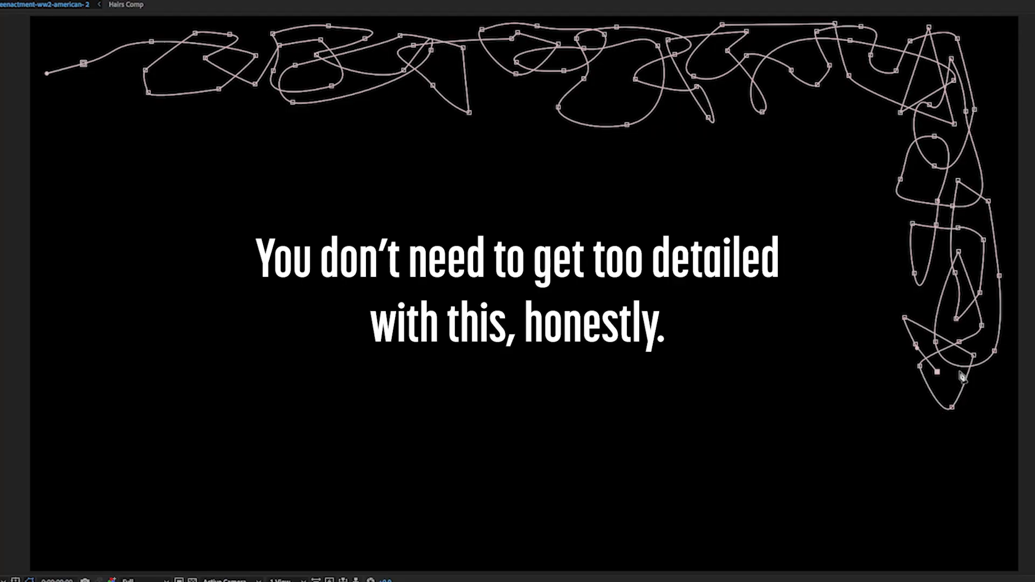
click(968, 373)
click(952, 407)
click(1001, 414)
click(916, 432)
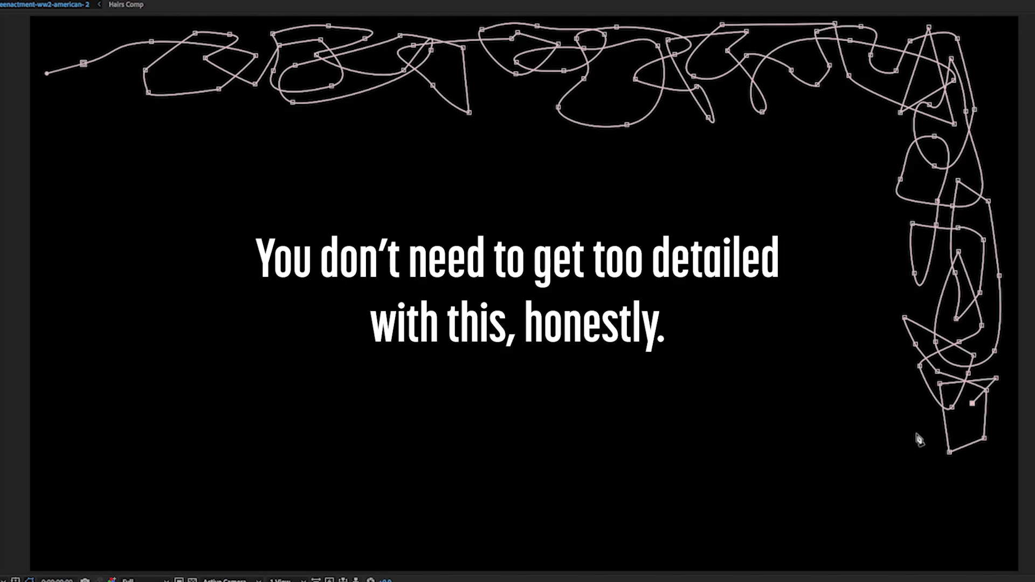
click(957, 465)
click(911, 550)
click(967, 519)
drag(996, 468, 995, 500)
Continue the overlapping, looping mask path along the frame's whole bottom edge to the lower-left corner
click(857, 526)
click(802, 531)
click(706, 541)
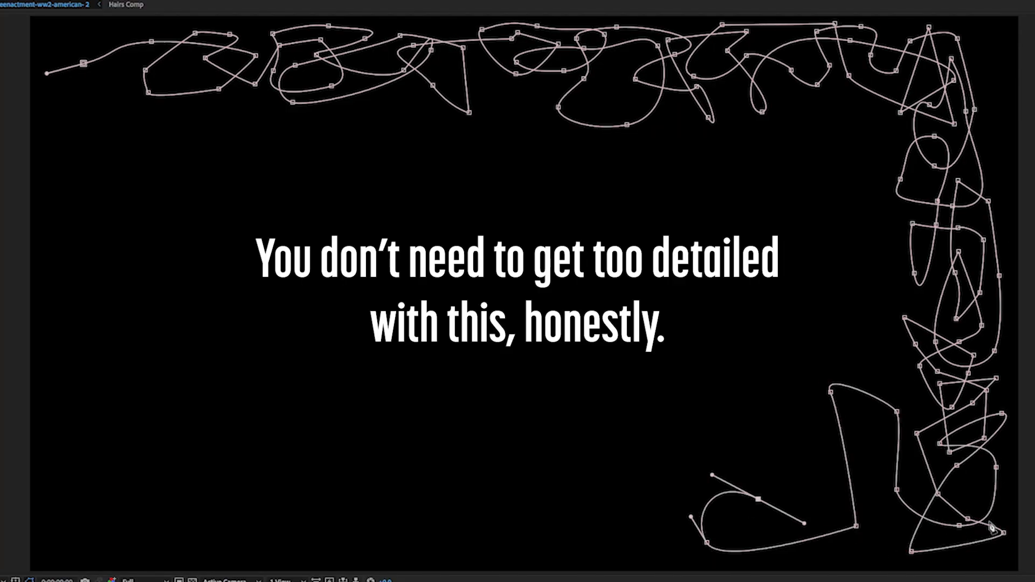
click(999, 516)
click(917, 474)
click(827, 465)
click(896, 490)
click(830, 393)
click(836, 432)
click(902, 430)
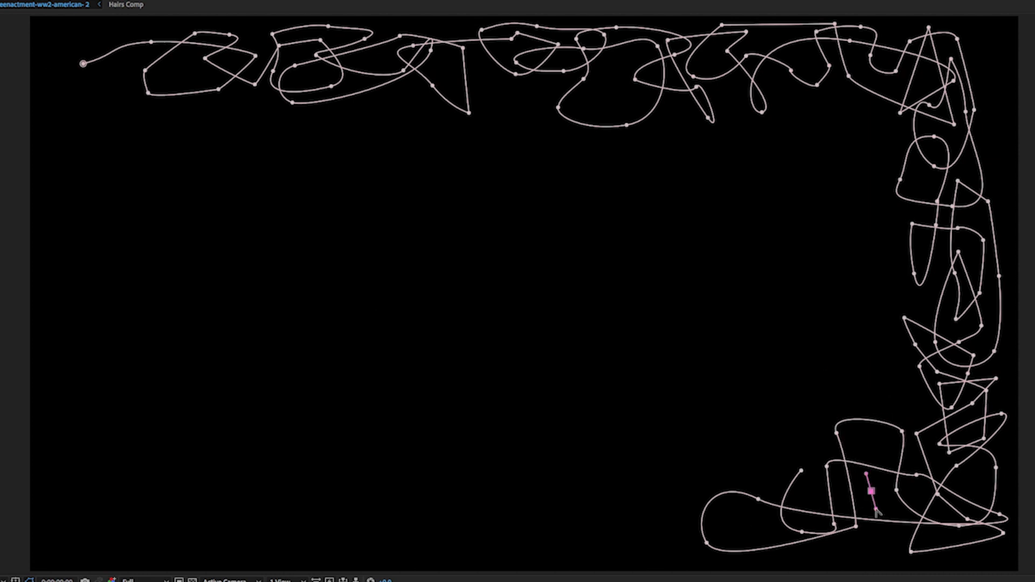
click(878, 493)
click(882, 539)
click(753, 514)
click(717, 450)
click(555, 488)
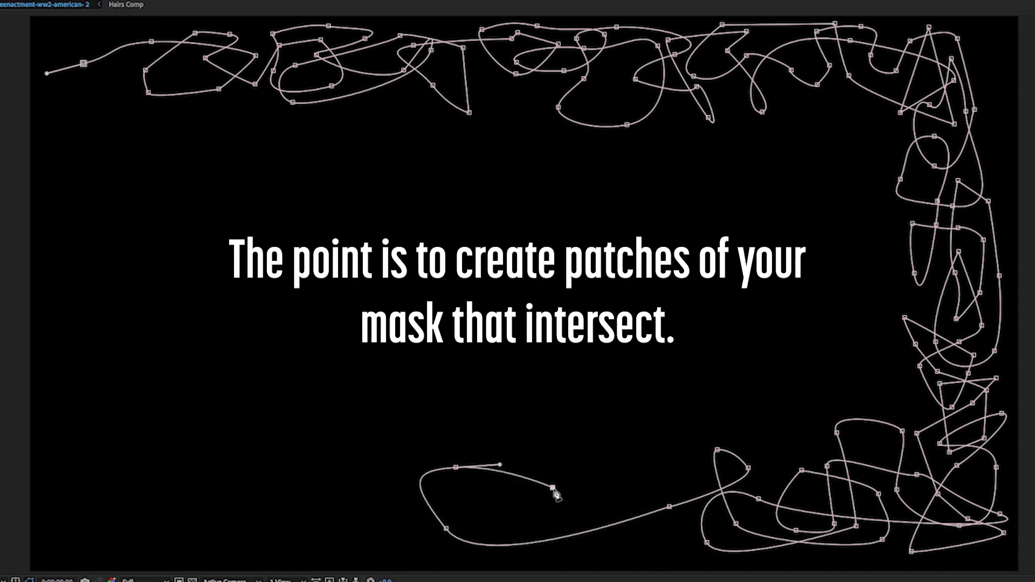
click(456, 467)
click(374, 514)
click(447, 529)
click(674, 465)
click(669, 528)
click(611, 480)
click(583, 524)
click(564, 515)
click(501, 491)
click(465, 511)
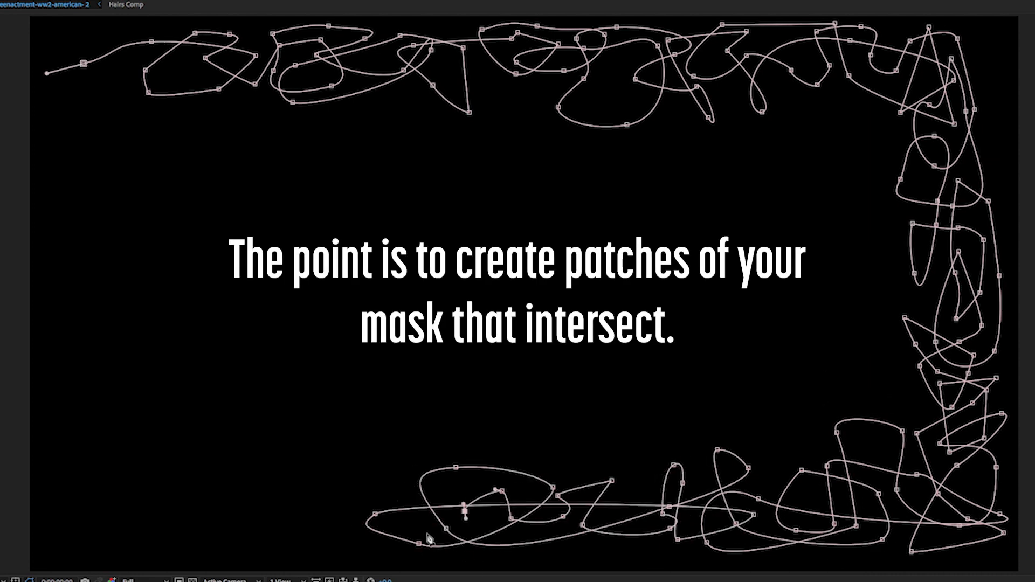
click(390, 469)
click(401, 522)
click(263, 527)
click(317, 507)
click(241, 486)
click(169, 449)
click(212, 467)
click(60, 464)
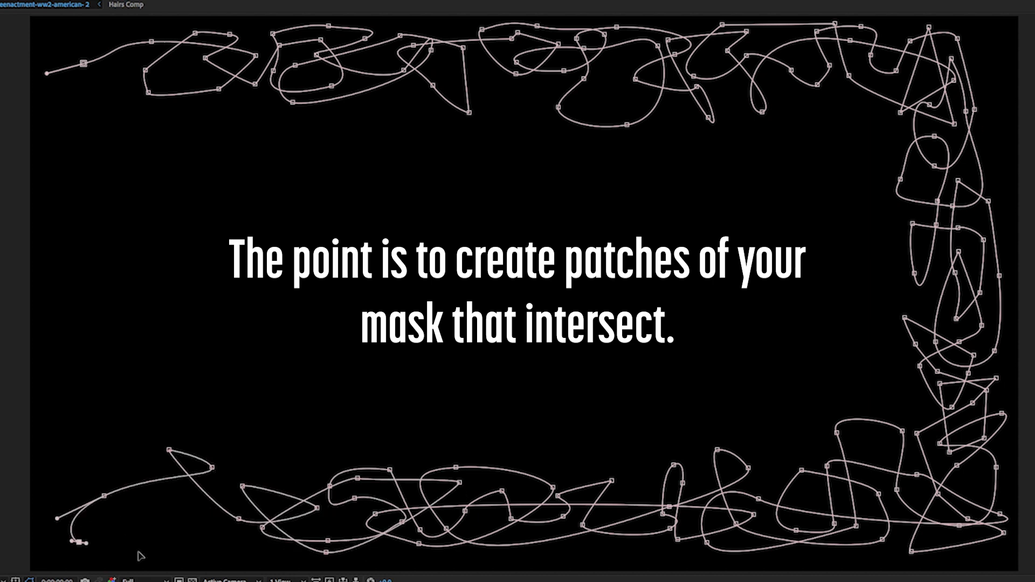
click(80, 542)
click(158, 546)
click(247, 546)
click(335, 523)
click(245, 474)
click(144, 463)
click(203, 513)
click(100, 537)
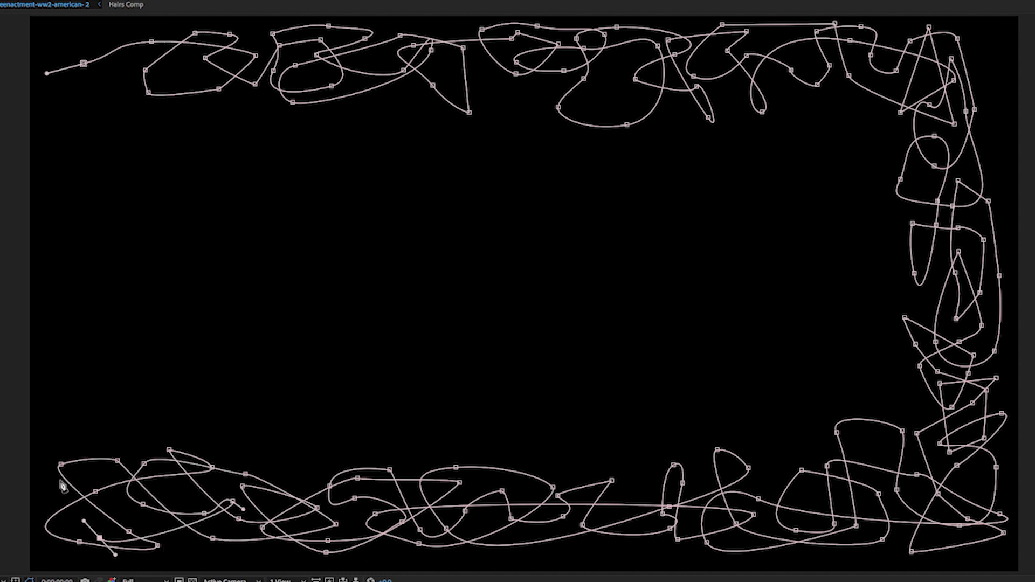
Run the looping mask path up the frame's left edge and close it at its starting point in the upper-left corner
click(141, 355)
click(55, 260)
drag(104, 333, 102, 373)
click(156, 376)
click(139, 398)
click(90, 162)
click(69, 203)
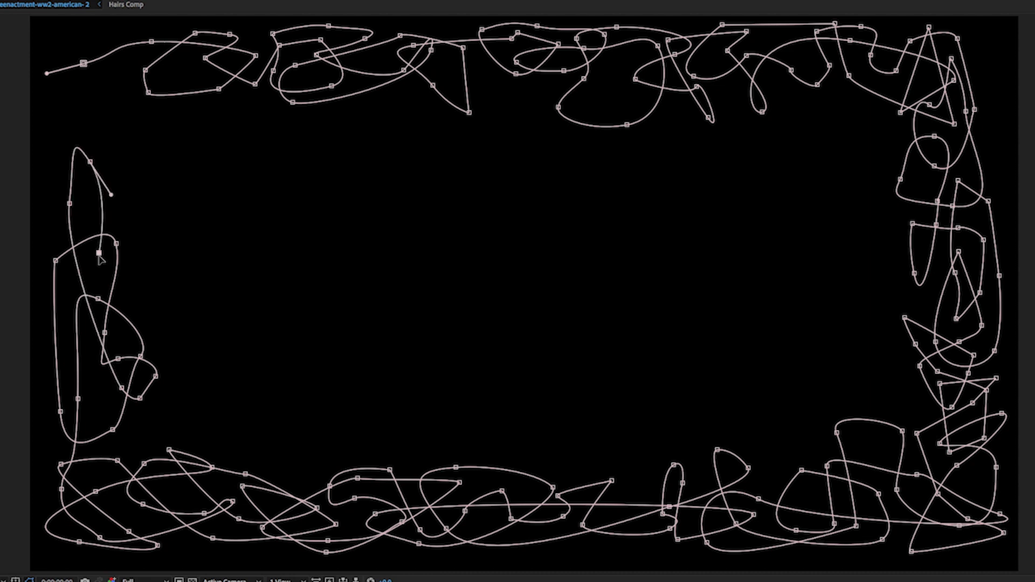
click(65, 289)
click(85, 389)
click(129, 284)
drag(103, 472, 94, 450)
click(55, 224)
click(69, 161)
click(107, 148)
click(118, 26)
click(57, 36)
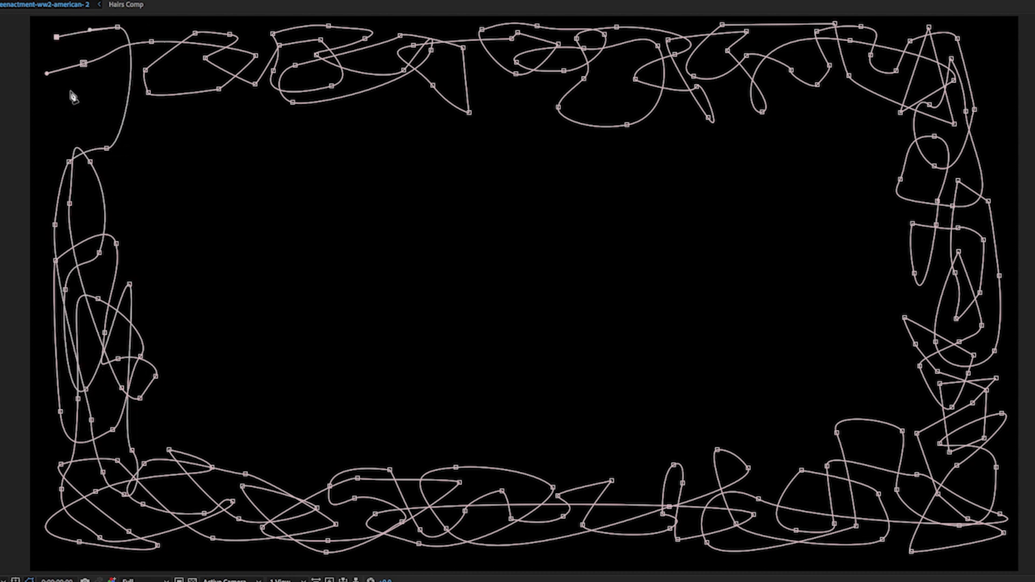
click(120, 74)
click(146, 172)
drag(59, 113, 100, 138)
click(83, 63)
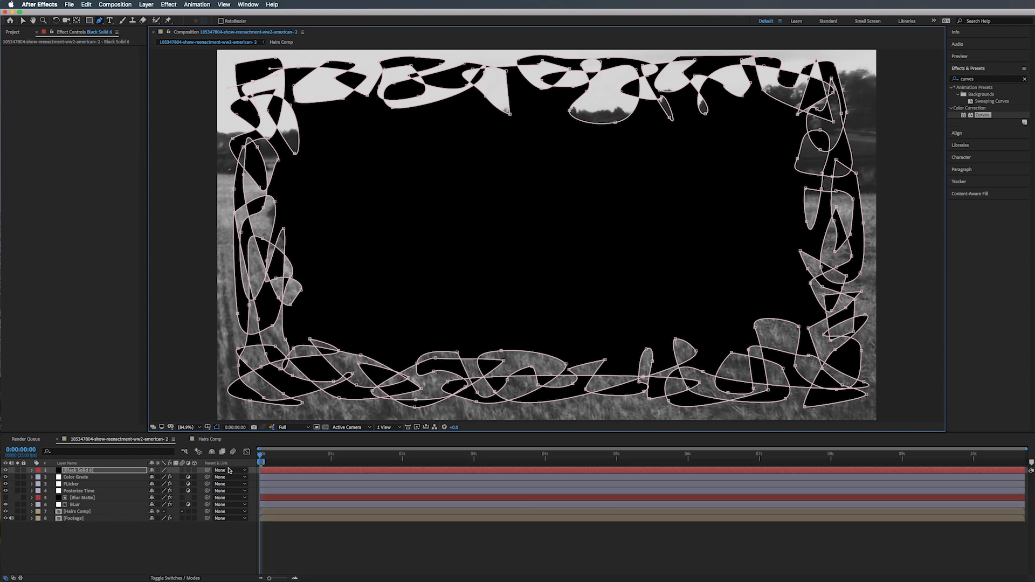
Reveal the mask on the black solid and set its mode to Subtract
click(264, 461)
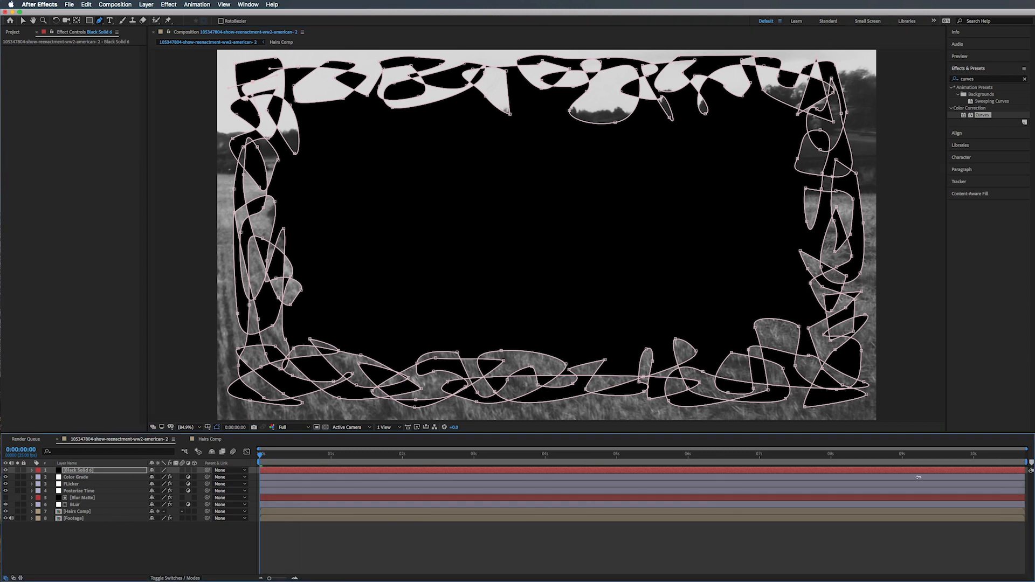
key(m)
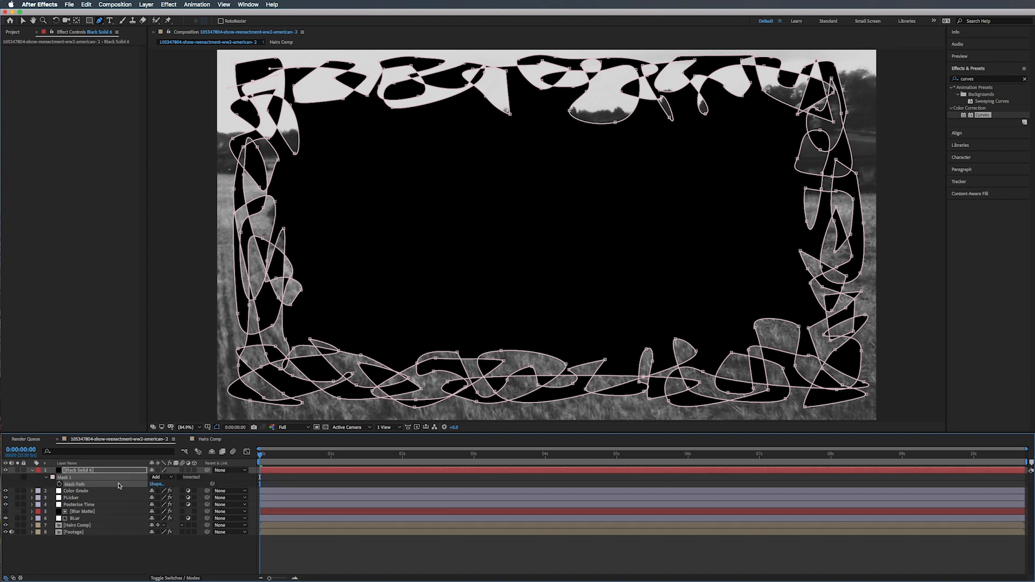
click(161, 478)
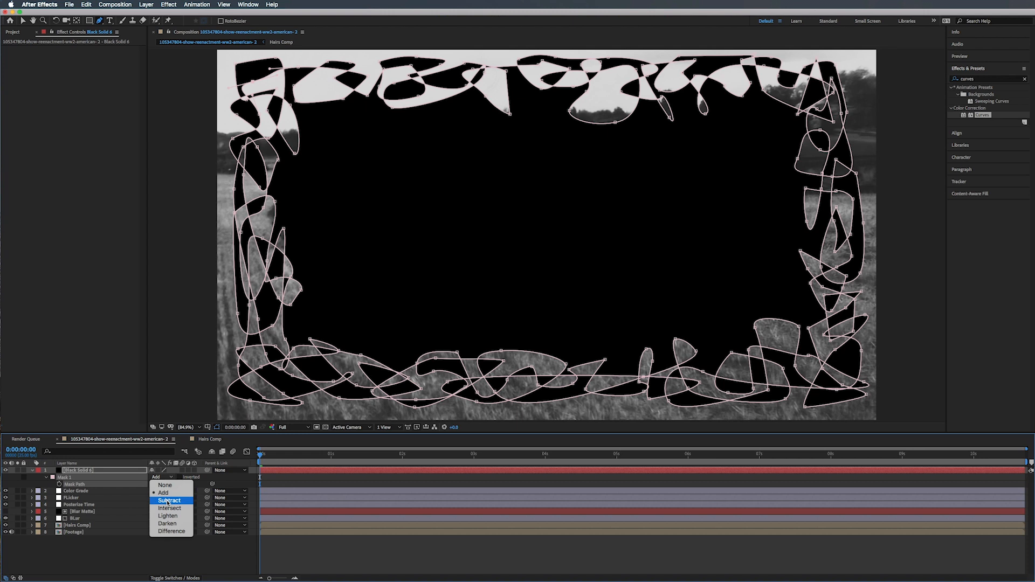
click(168, 502)
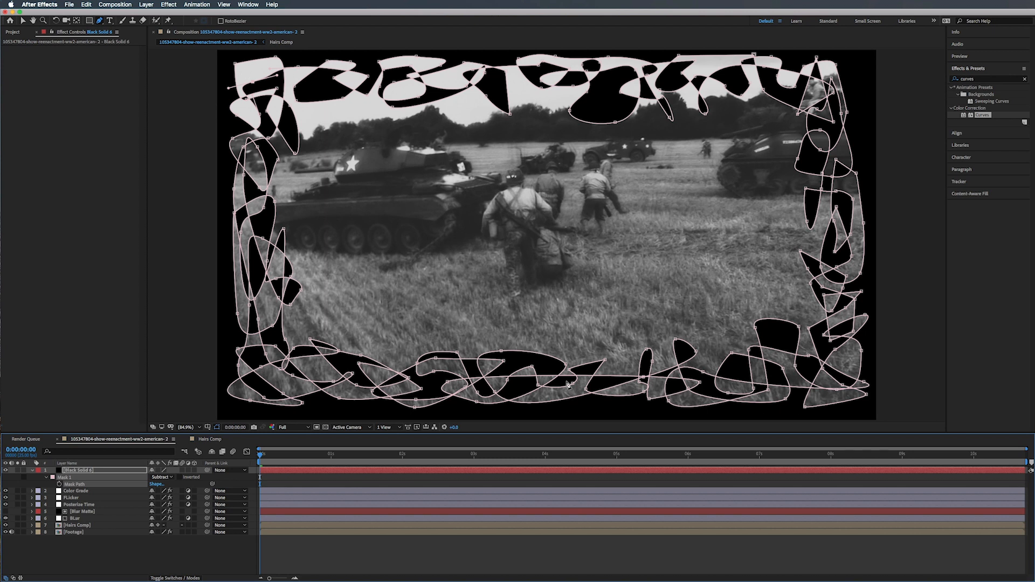
Find the Fast Box Blur effect and apply it to the masked black solid, then switch to the Selection tool
click(99, 471)
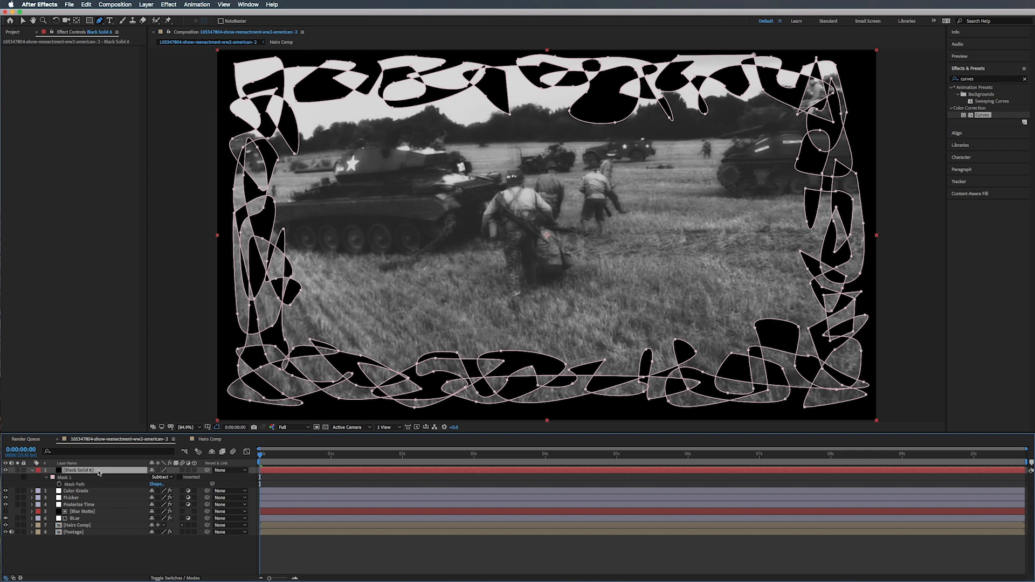
click(970, 80)
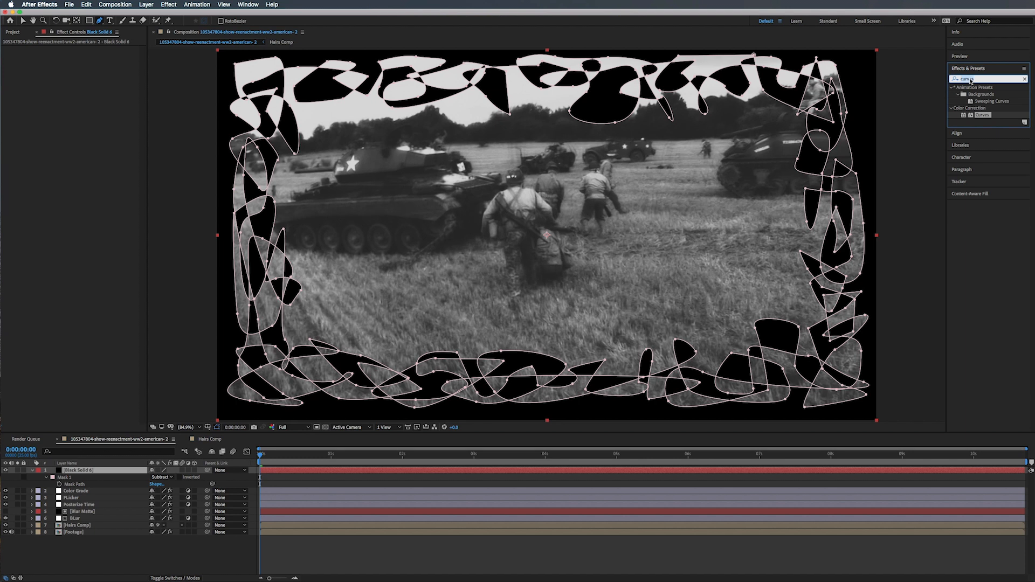
text(fast b)
click(983, 101)
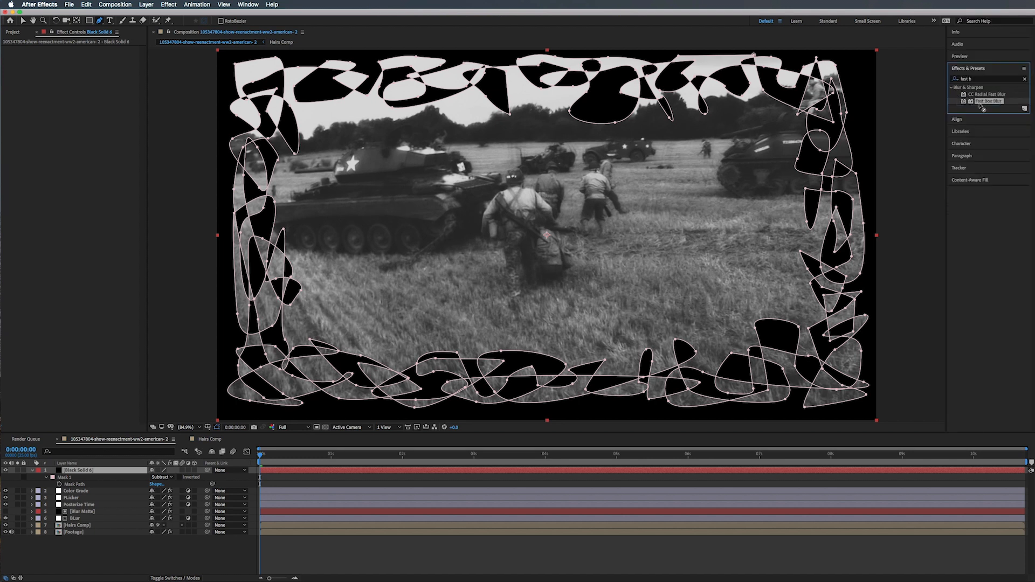
drag(981, 106, 286, 473)
key(v)
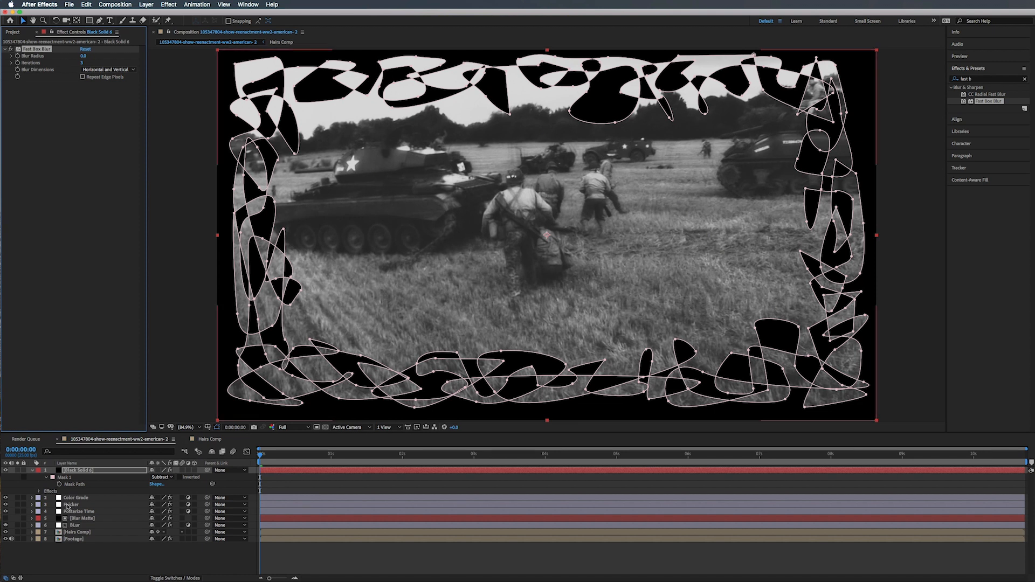
Rename the black solid layer to "Vignette Matte"
click(79, 470)
key(Return)
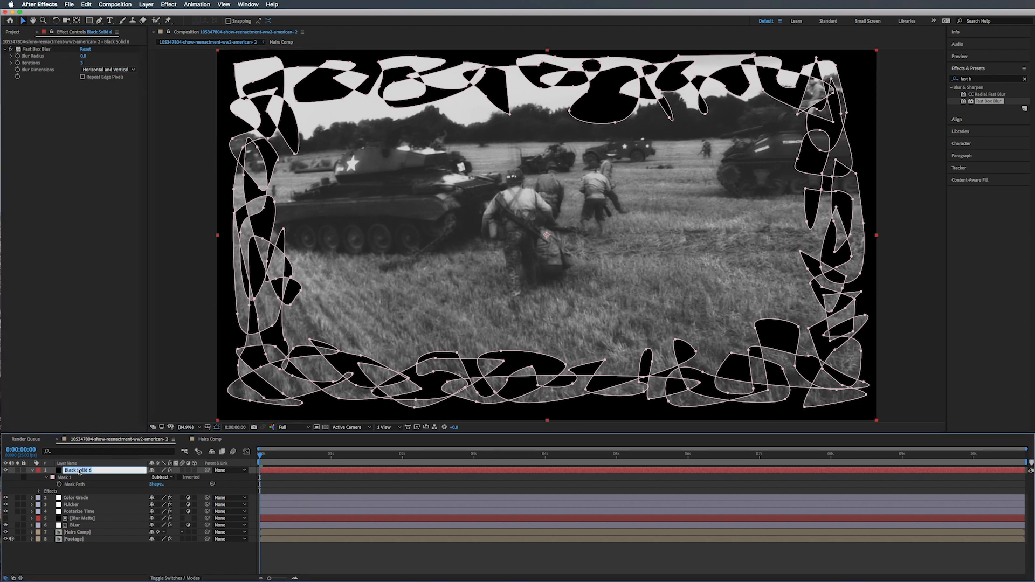
text(Vignette Matte)
key(Return)
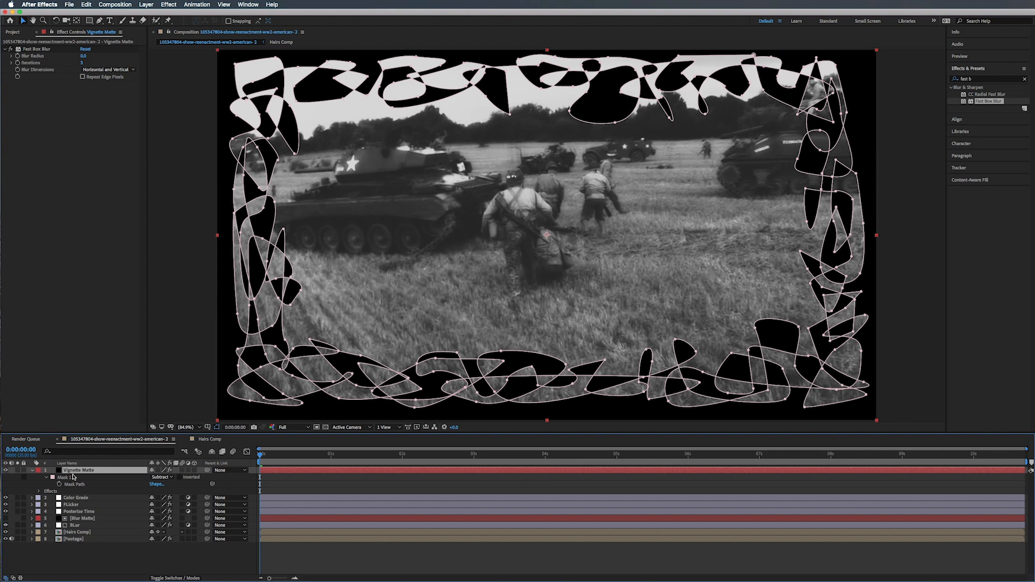
Turn on Repeat Edge Pixels for the Fast Box Blur, set its blur radius to 53, and hide the mask outlines
click(83, 56)
click(83, 77)
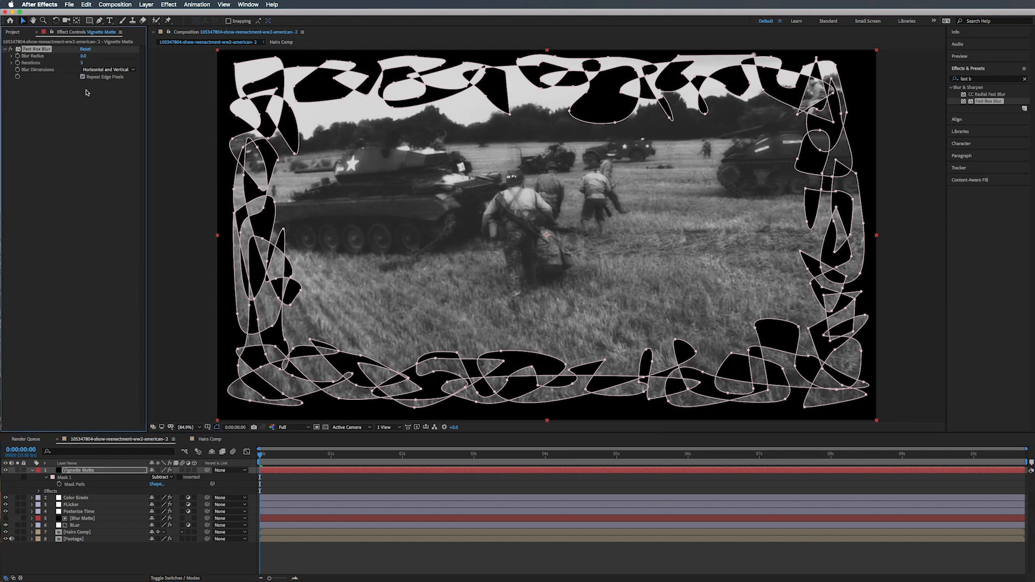
drag(83, 56, 104, 56)
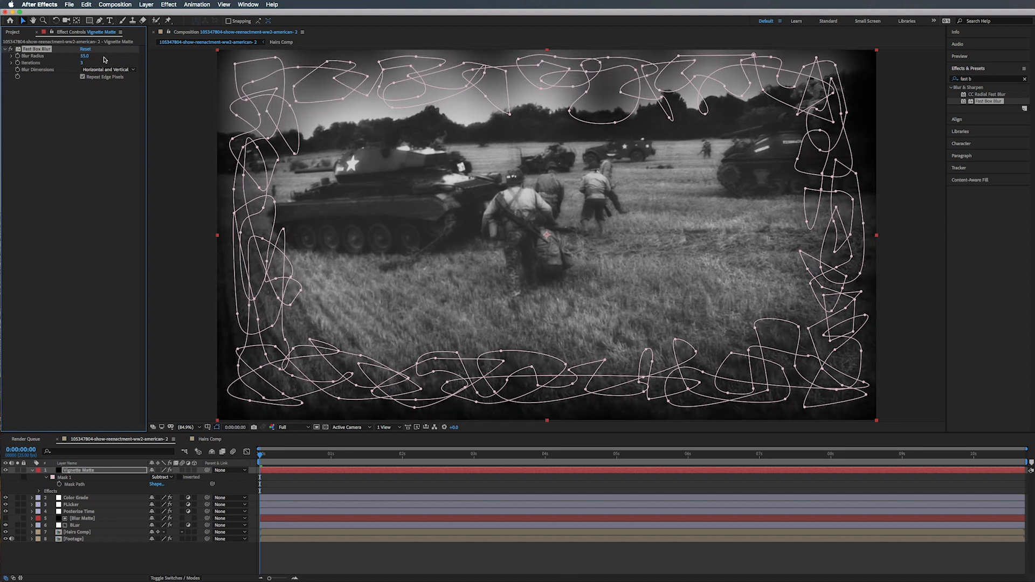
key(super+shift+h)
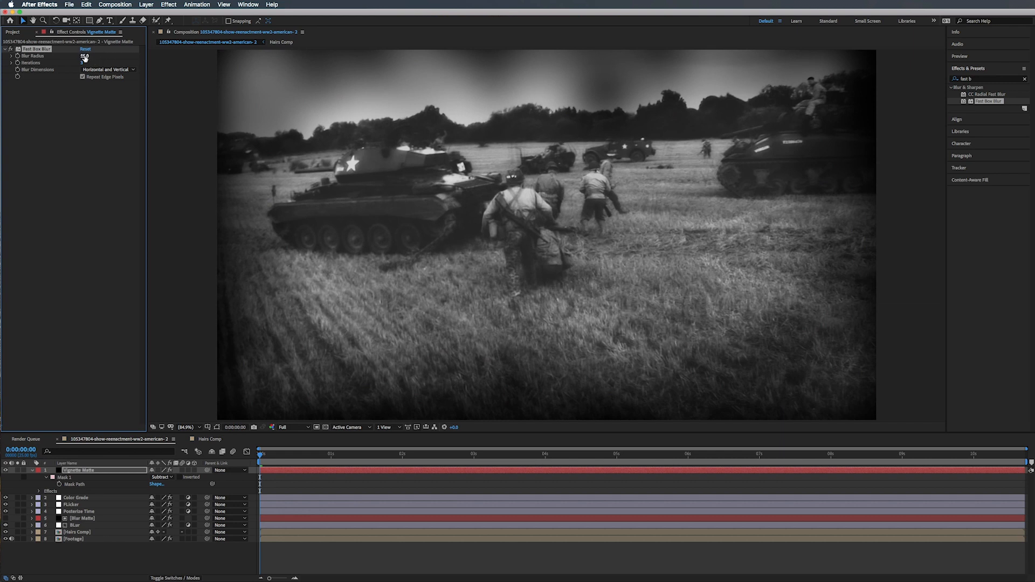
Try a larger blur radius on the Vignette Matte's Fast Box Blur and undo the change
drag(85, 57, 88, 56)
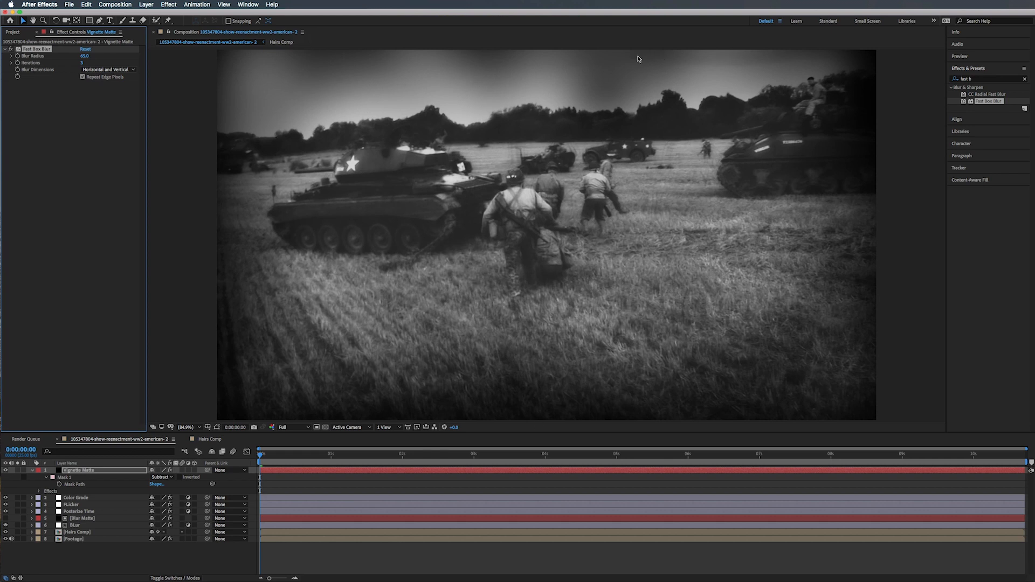
drag(86, 56, 85, 57)
key(ctrl+z)
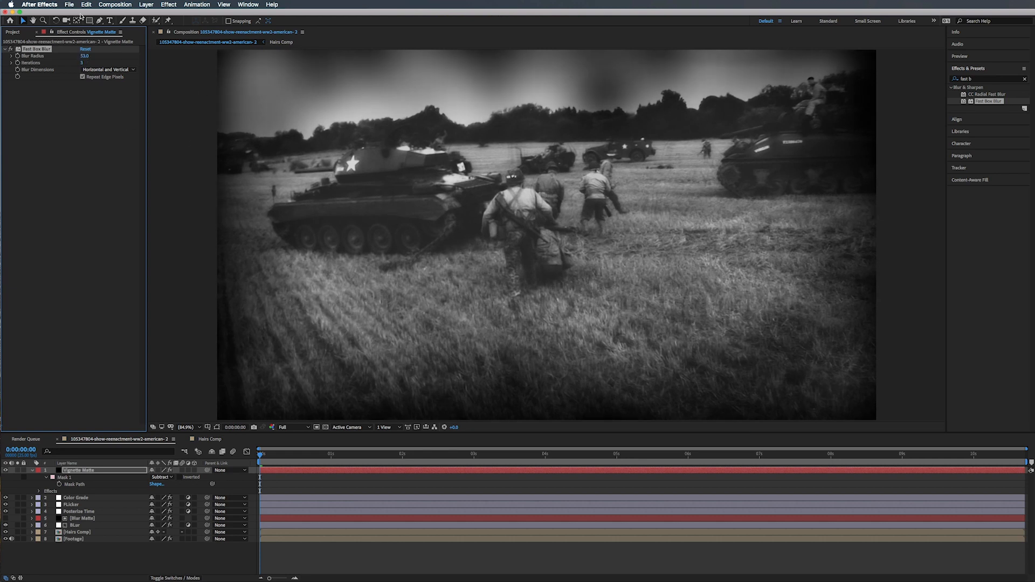
Try a large elliptical mask over the middle of the Vignette Matte with the Ellipse tool and undo it
drag(89, 21, 106, 41)
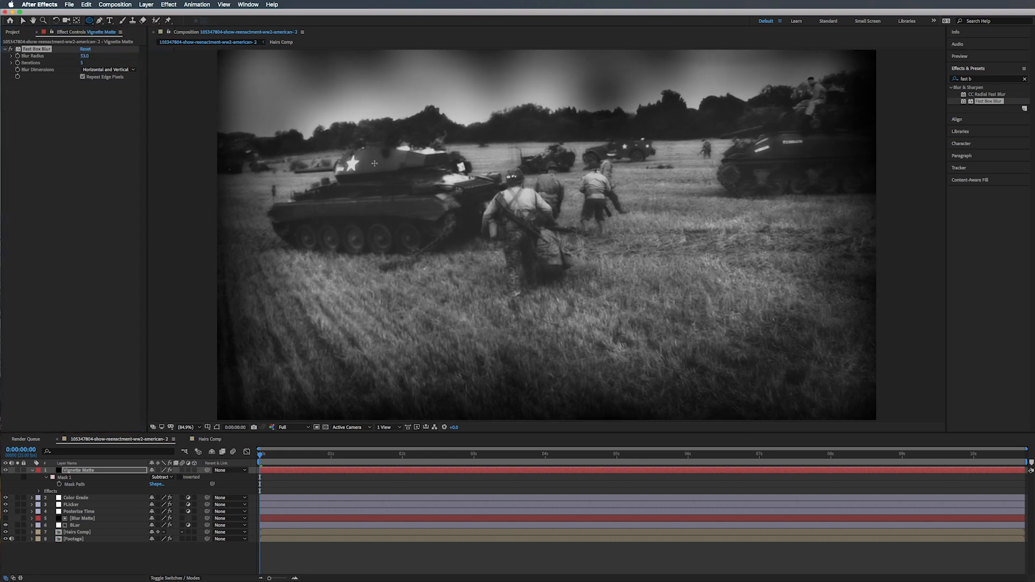
drag(291, 102, 834, 356)
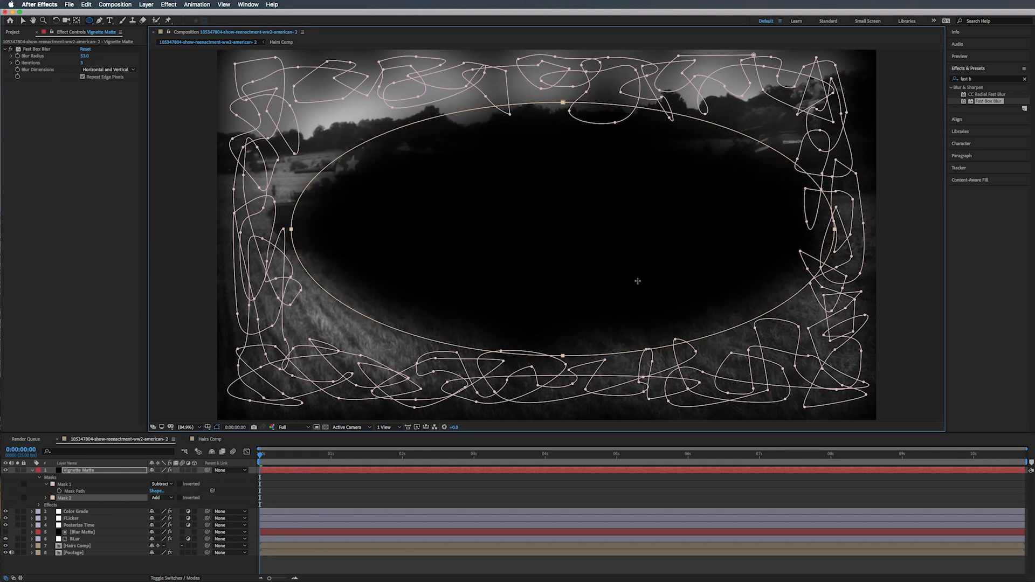
key(ctrl+z)
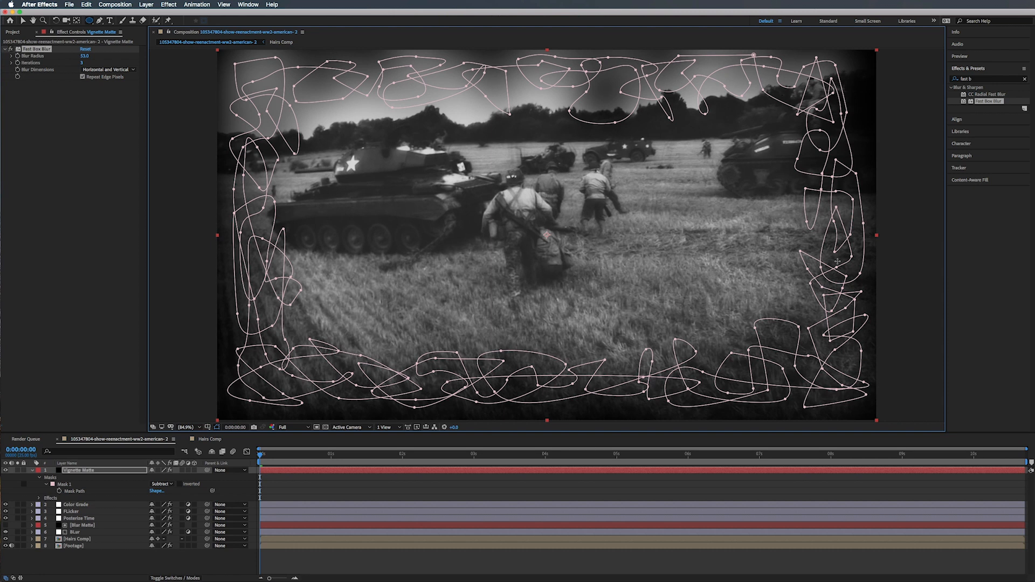
Collapse the Fast Box Blur settings and hide the mask outlines in the composition view
click(44, 125)
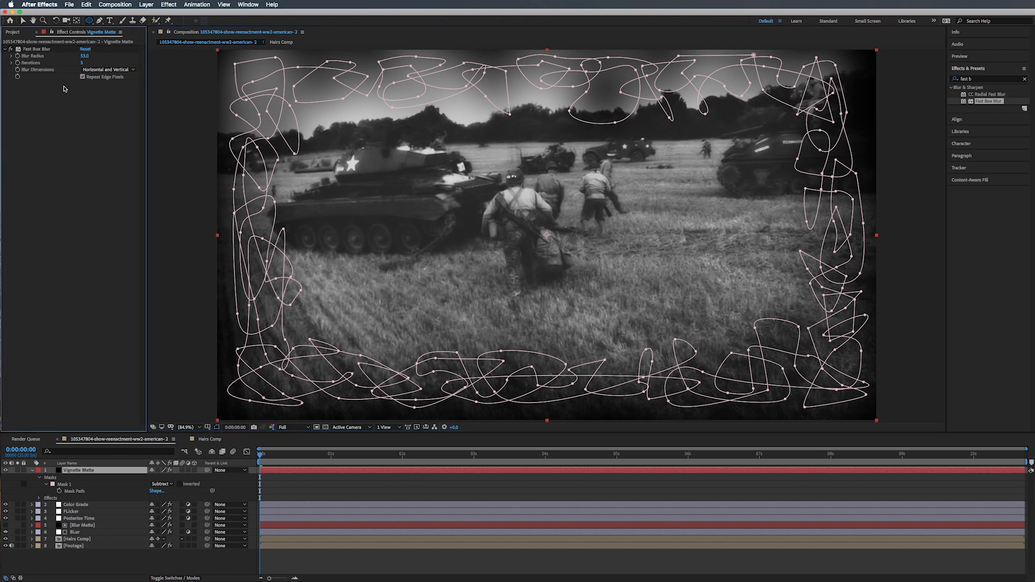
click(4, 48)
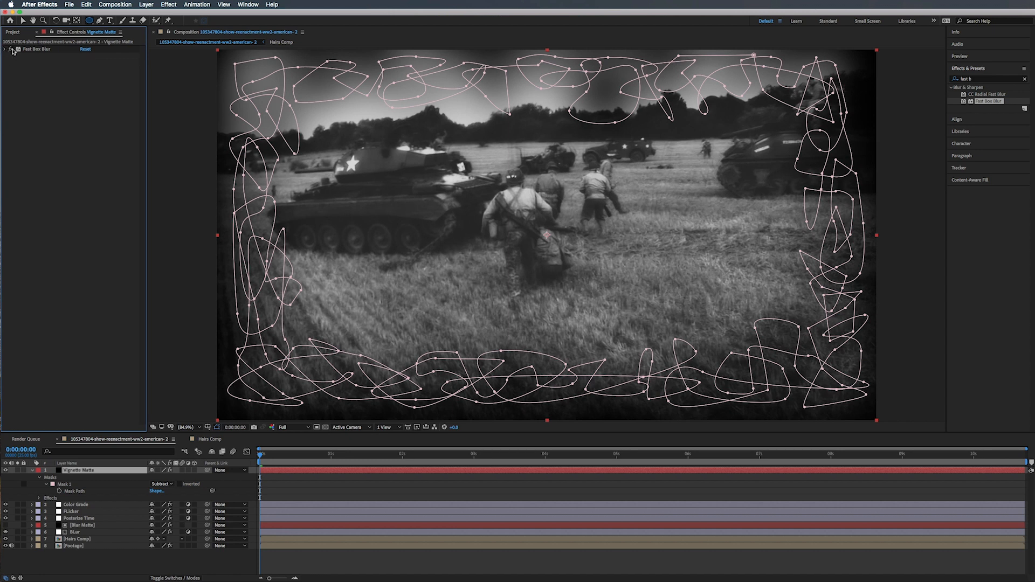
click(32, 49)
key(super+shift+h)
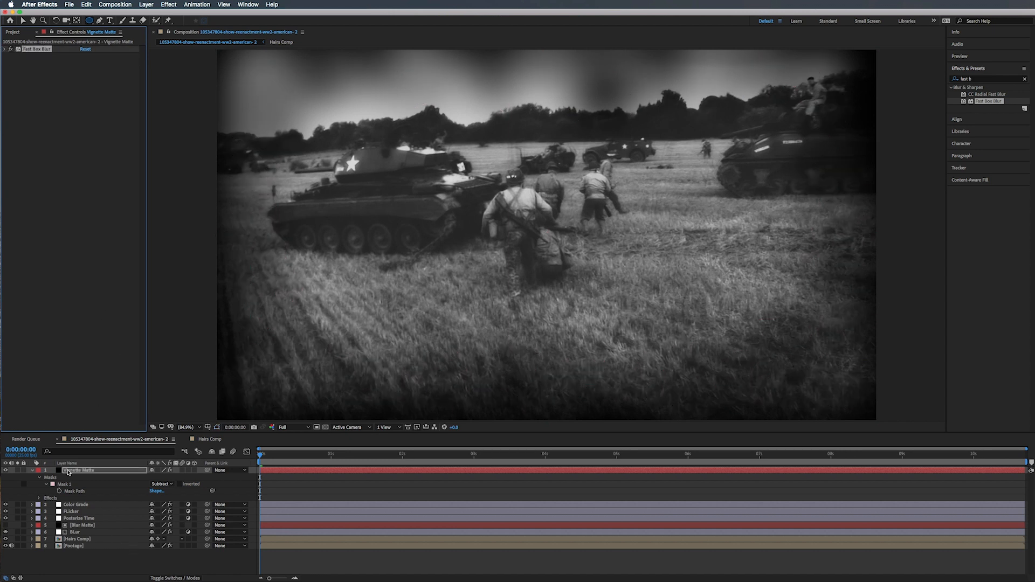
Collapse the Vignette Matte layer, create an adjustment layer directly above Color Grade, and name it Vignette
click(32, 473)
click(80, 478)
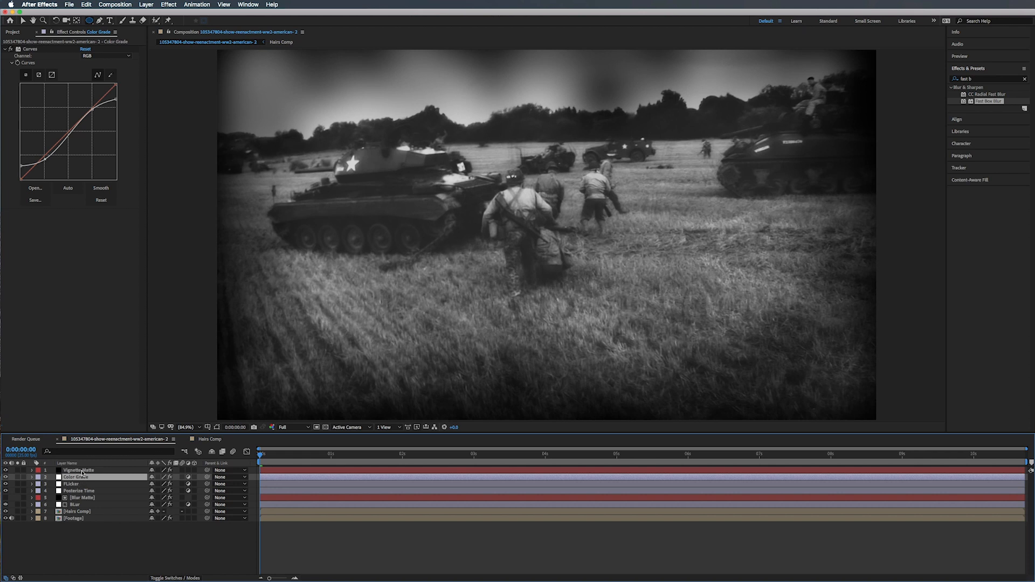
right_click(95, 546)
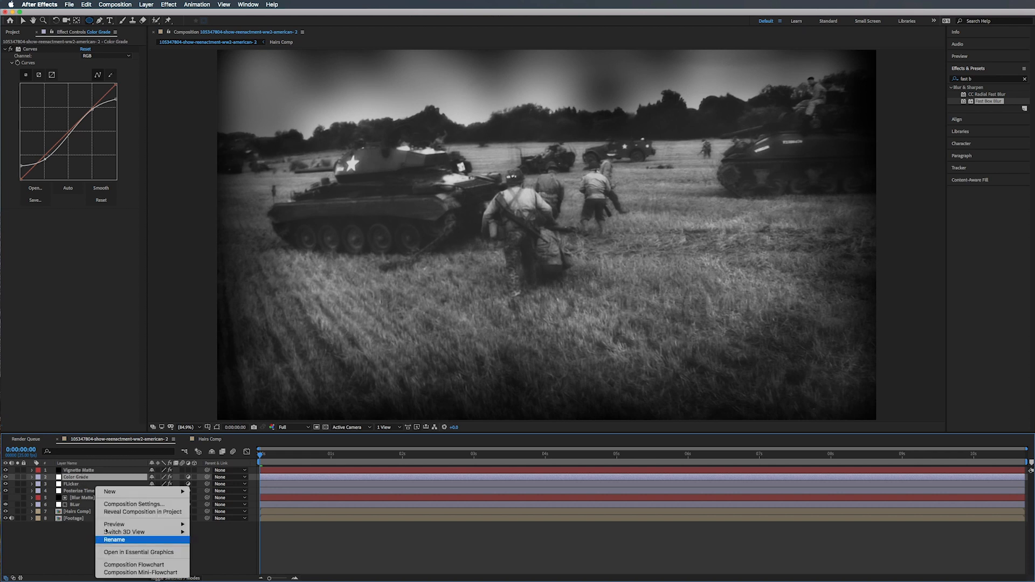
mouse_move(167, 495)
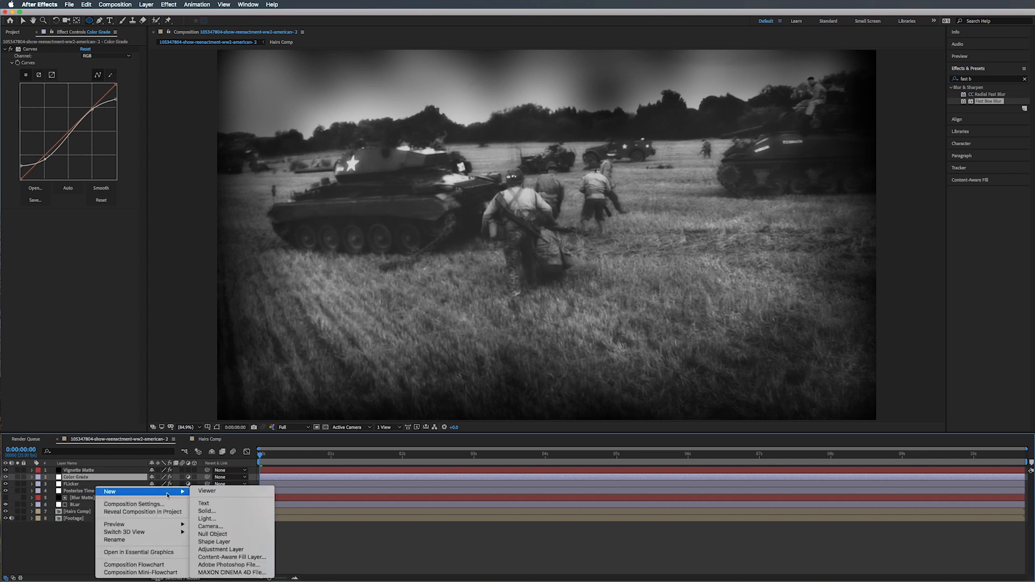
click(213, 549)
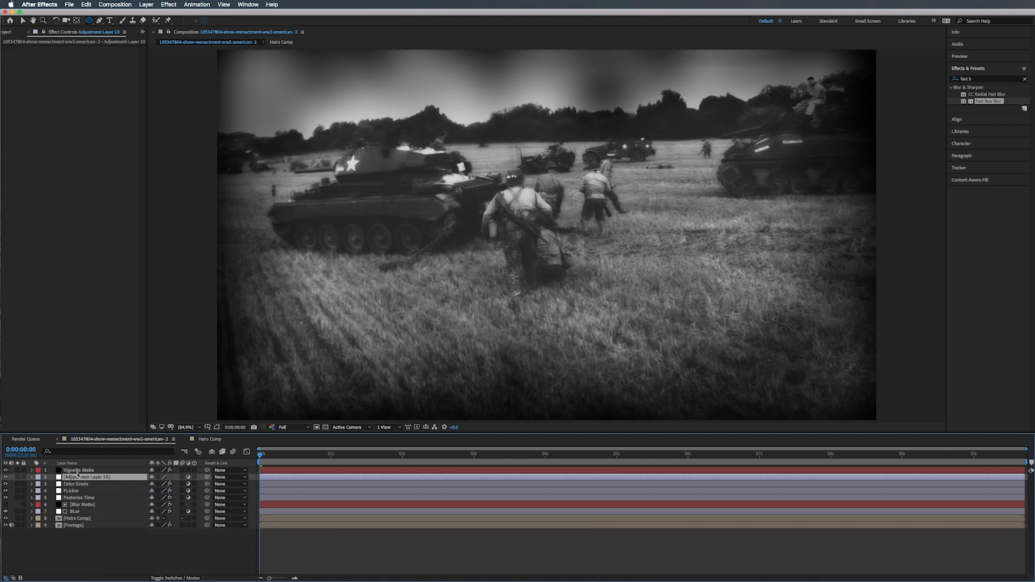
key(Return)
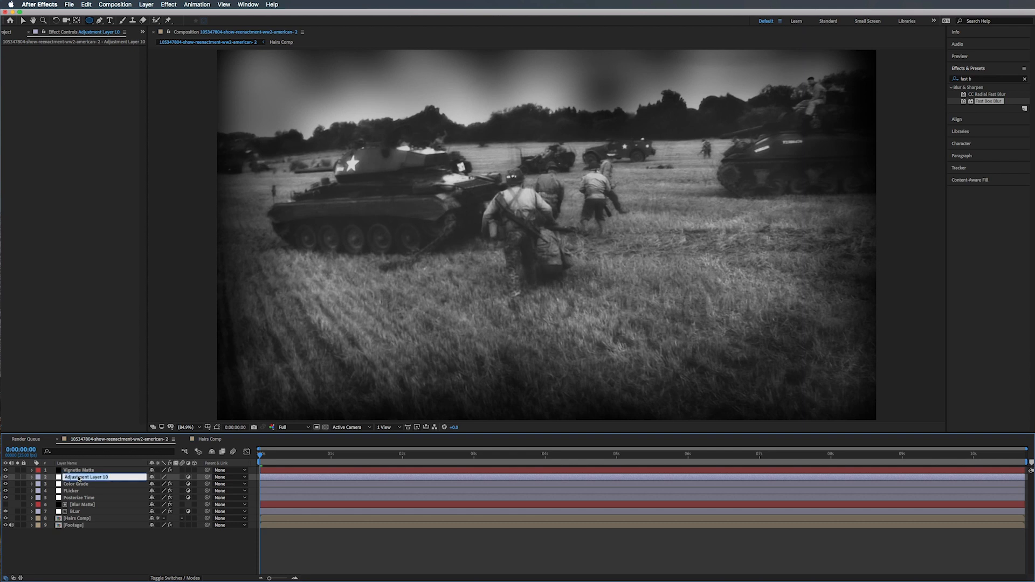
text(Vignette)
key(Return)
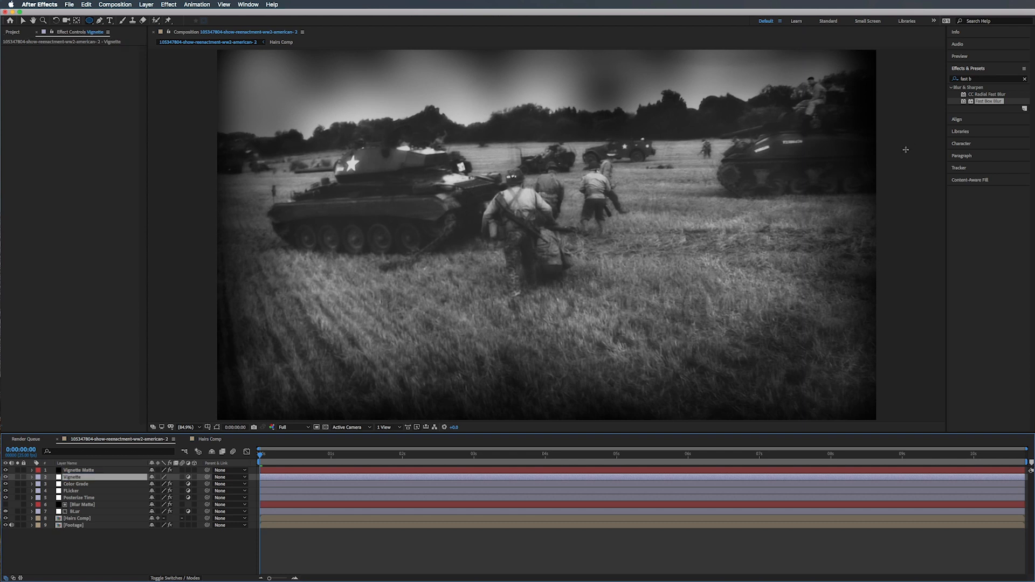
Apply the Curves effect to the Vignette layer and pull the curve's midtones slightly down to darken the image
triple_click(982, 80)
text(curves)
drag(982, 115, 75, 141)
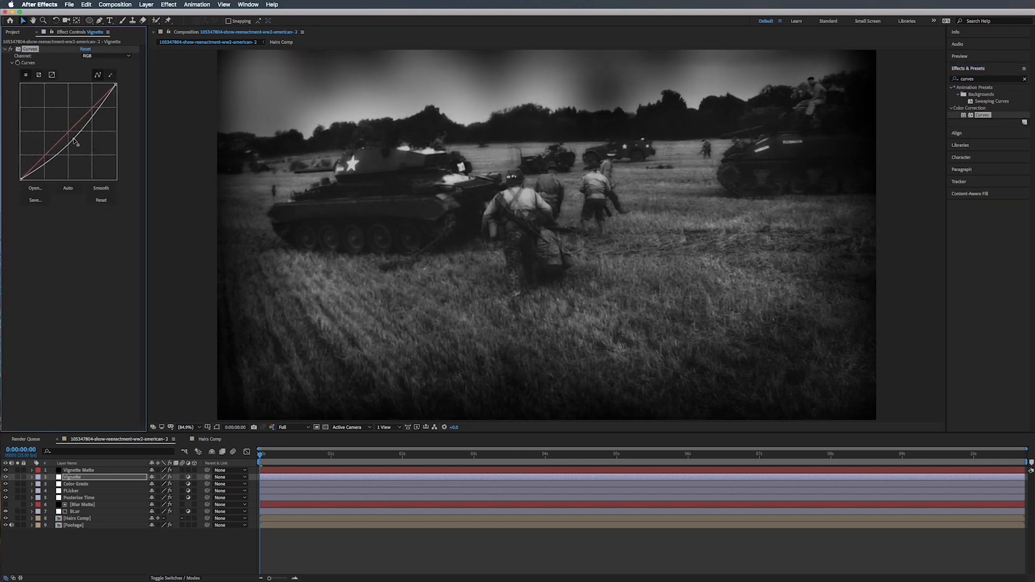
Show the layer modes and set the Vignette layer's track matte to Alpha Matte "Vignette Matte"
click(178, 578)
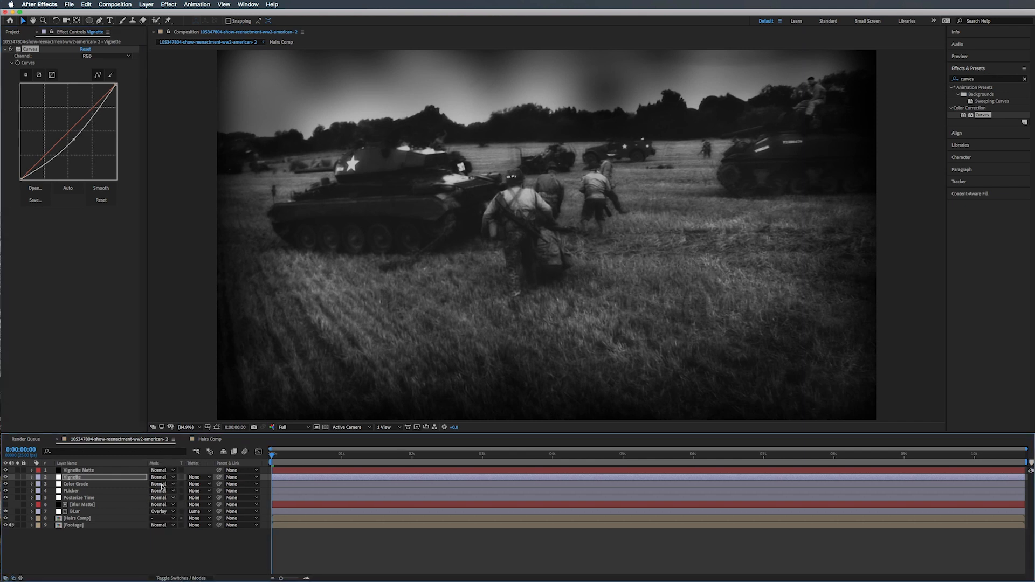
click(197, 477)
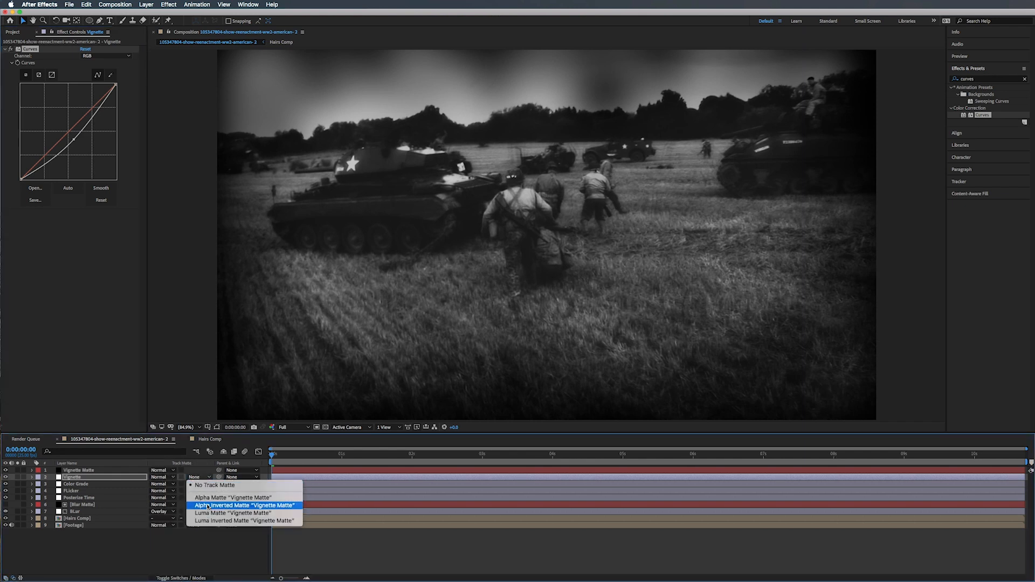
click(209, 498)
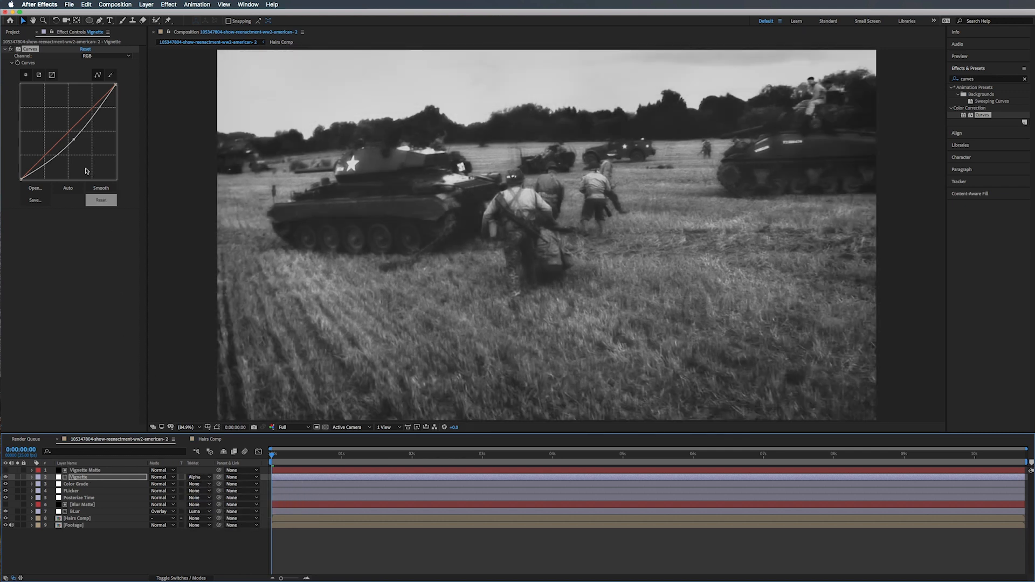
Pull the Vignette curve's midtones further down, lower its white point, and collapse the Curves effect
mouse_move(74, 139)
mouse_down()
mouse_move(81, 153)
mouse_move(76, 146)
mouse_up()
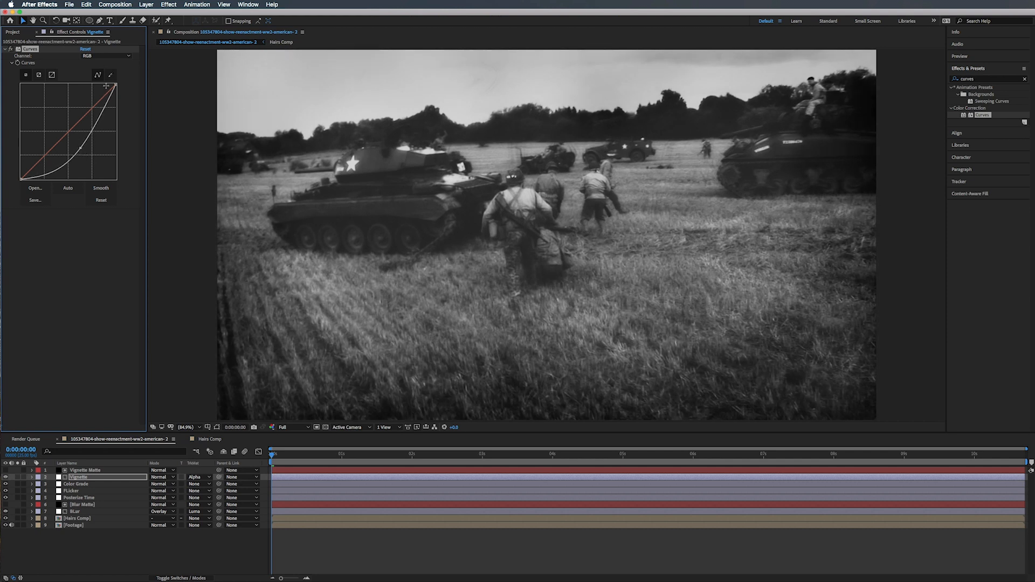
drag(117, 88, 117, 104)
drag(84, 154, 82, 152)
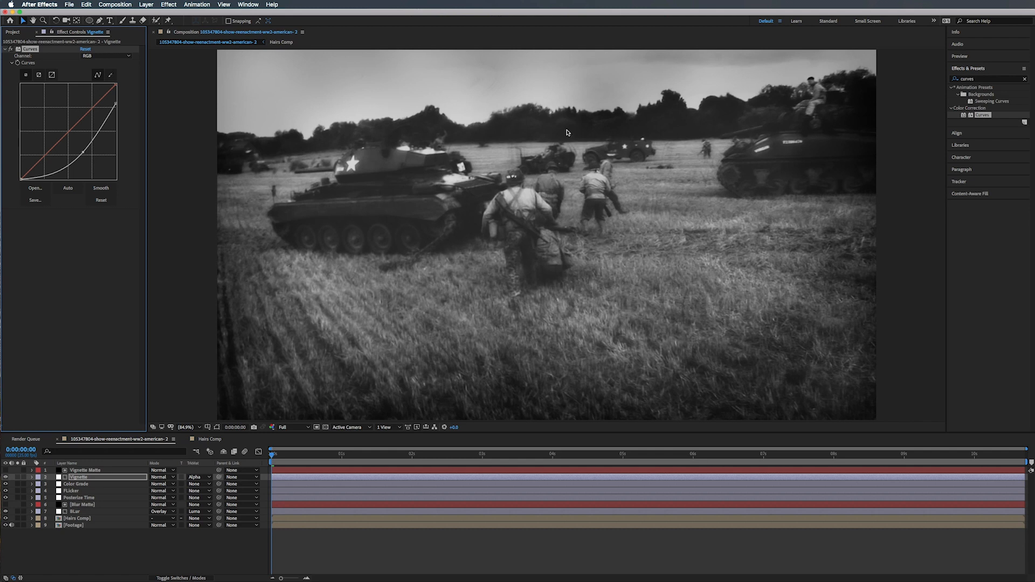
click(4, 48)
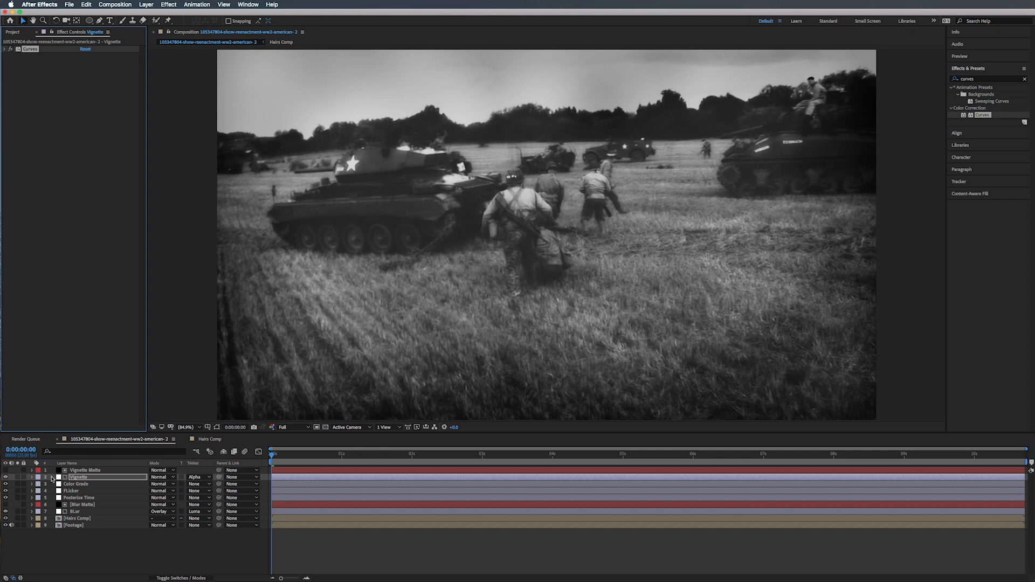
Select the Vignette Matte layer and open the MED - DIRTY - Hair, Dirt, Flicker_720P.mov clip from the ASSETS folder for viewing
click(91, 472)
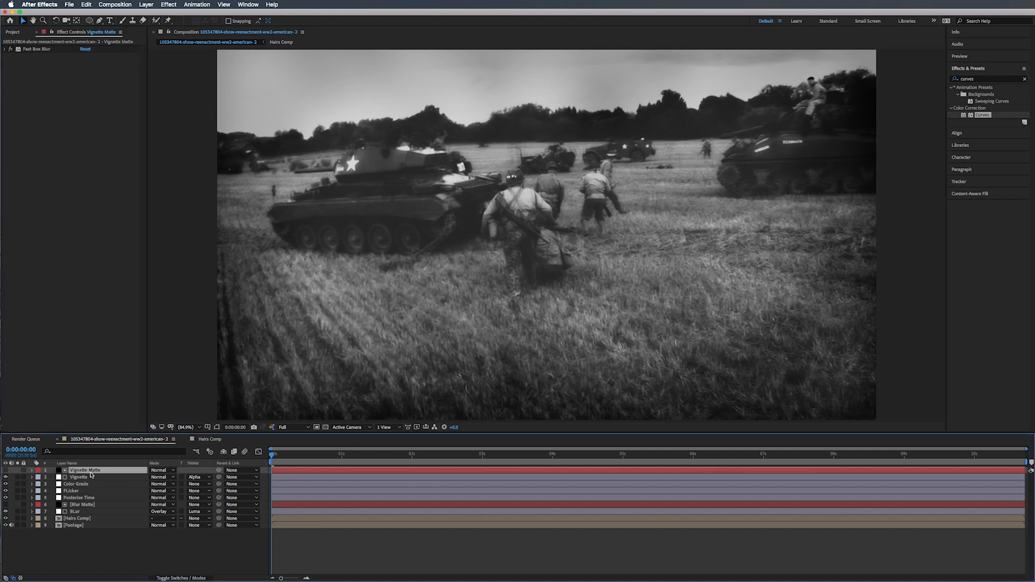
click(13, 32)
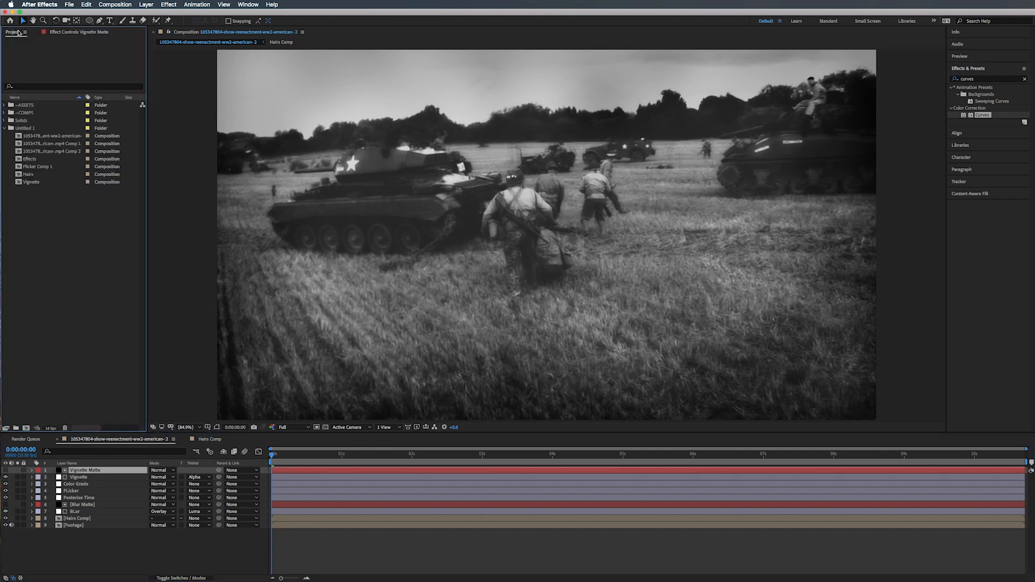
click(4, 128)
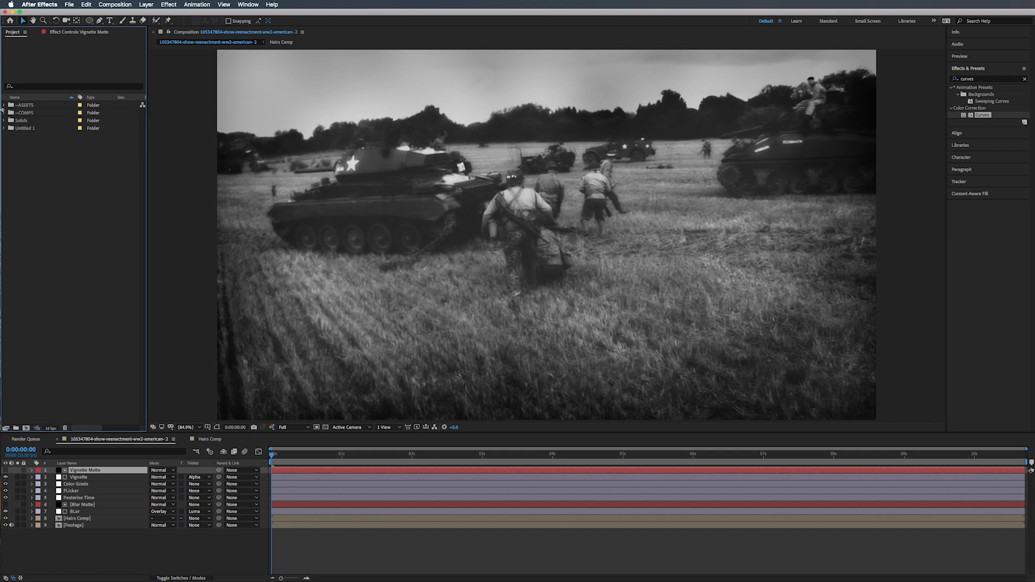
click(3, 105)
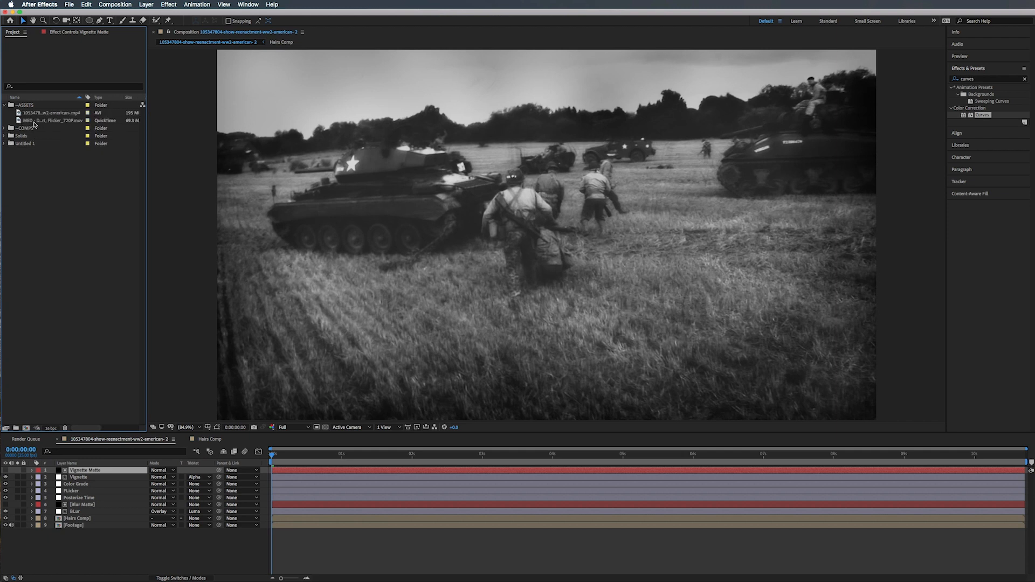
click(30, 121)
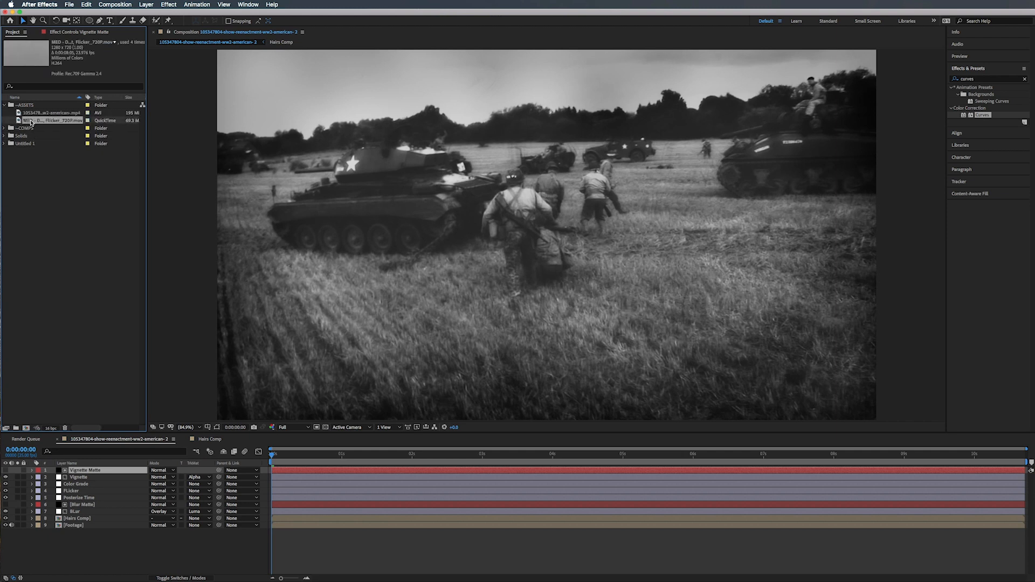
double_click(31, 121)
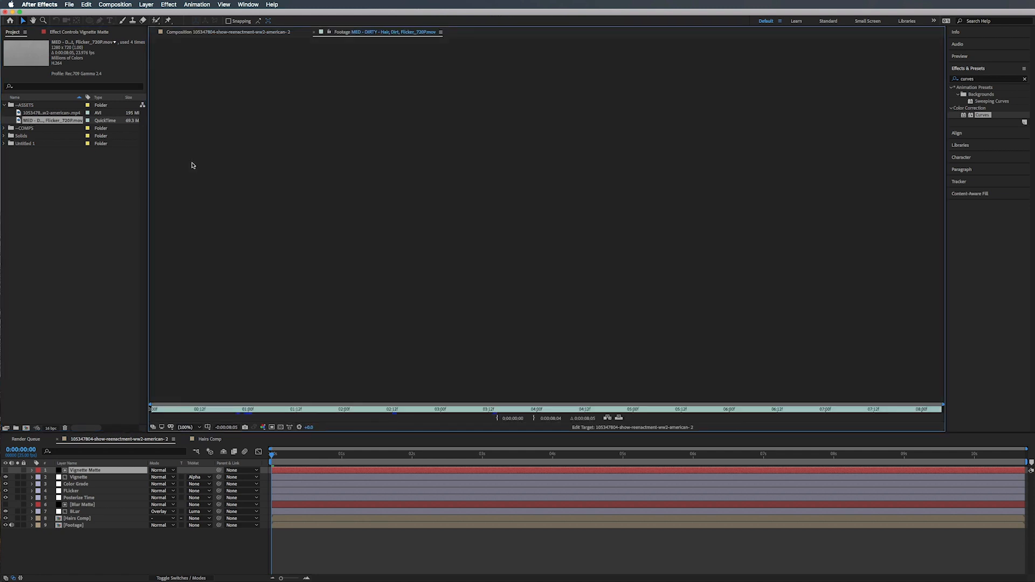
Play the dirt and flicker footage at Full preview resolution and close its viewer to return to the main composition
click(983, 58)
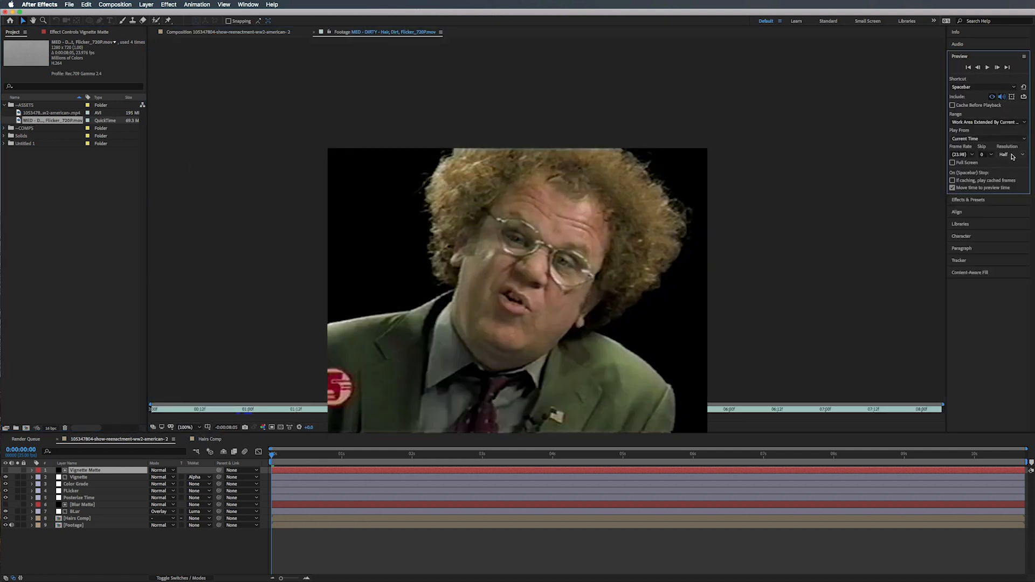
click(1011, 154)
click(1009, 173)
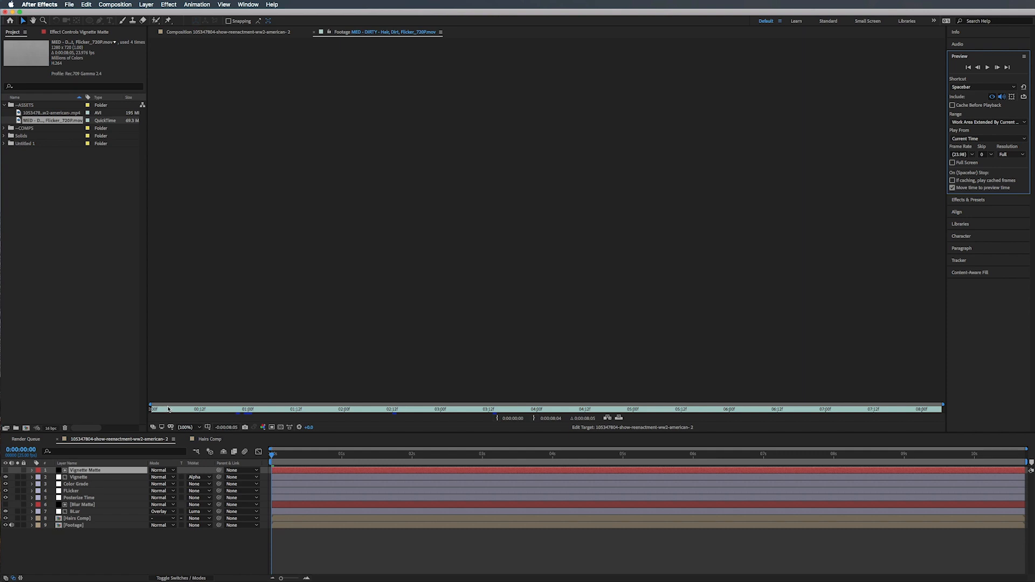
key(space)
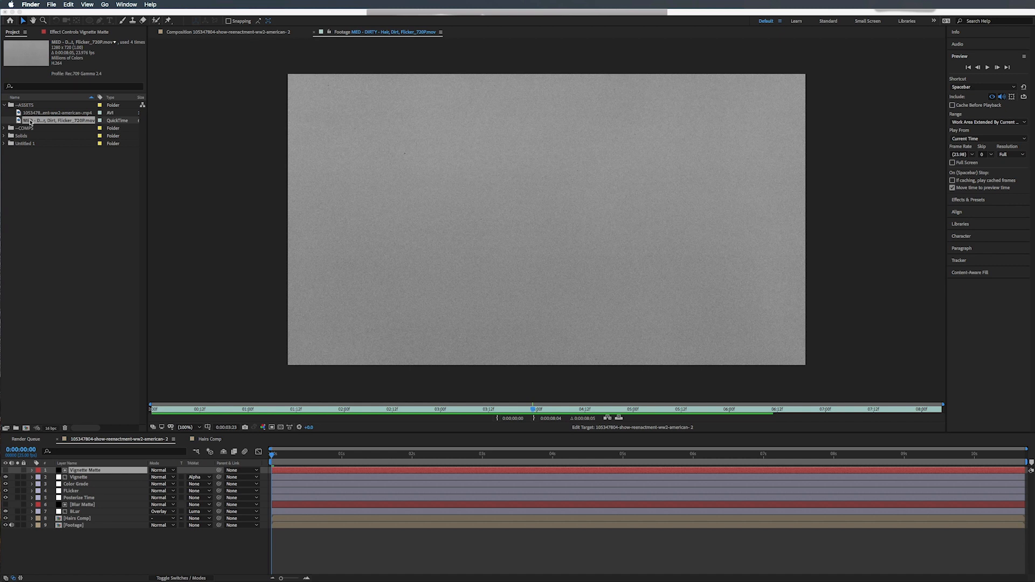
click(195, 32)
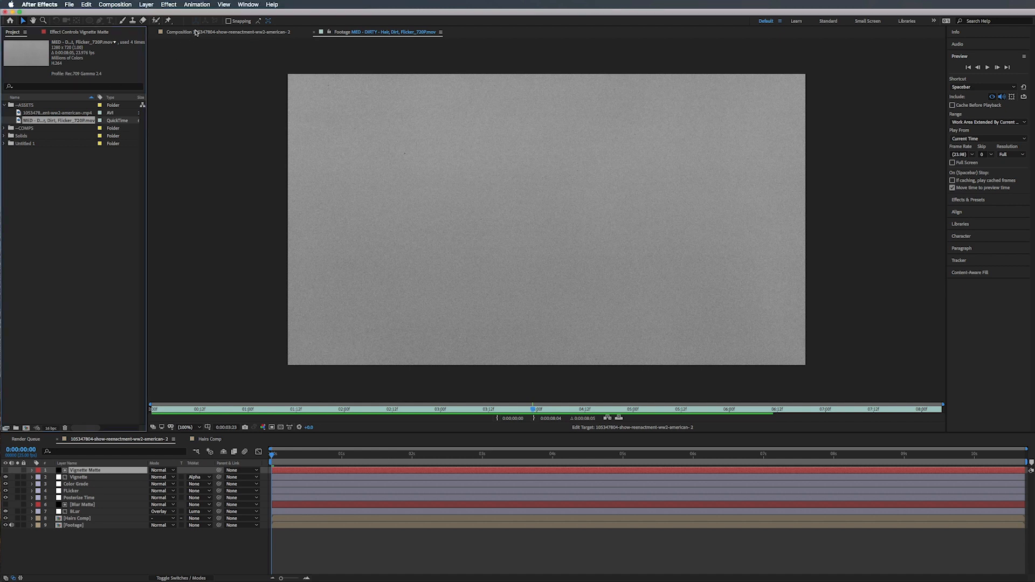
click(196, 32)
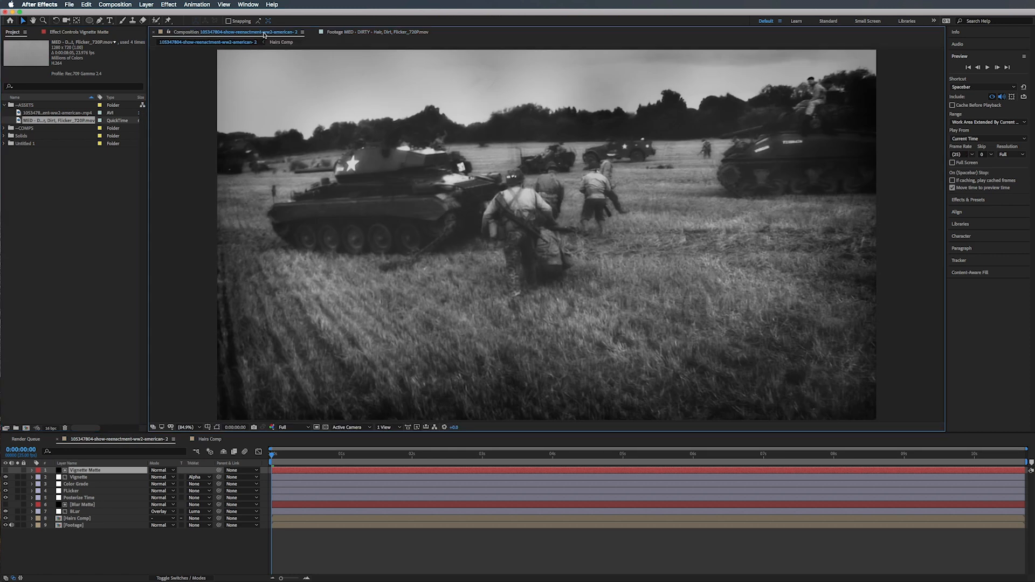
click(316, 33)
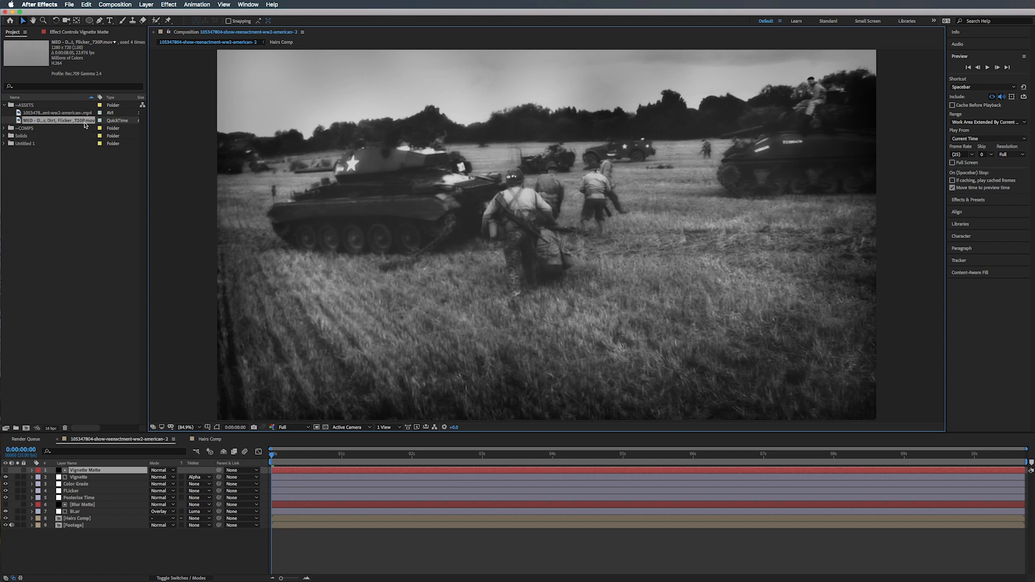
Add the dirt and flicker clip as the top layer above Vignette Matte and scale it to 150%
drag(22, 122, 83, 472)
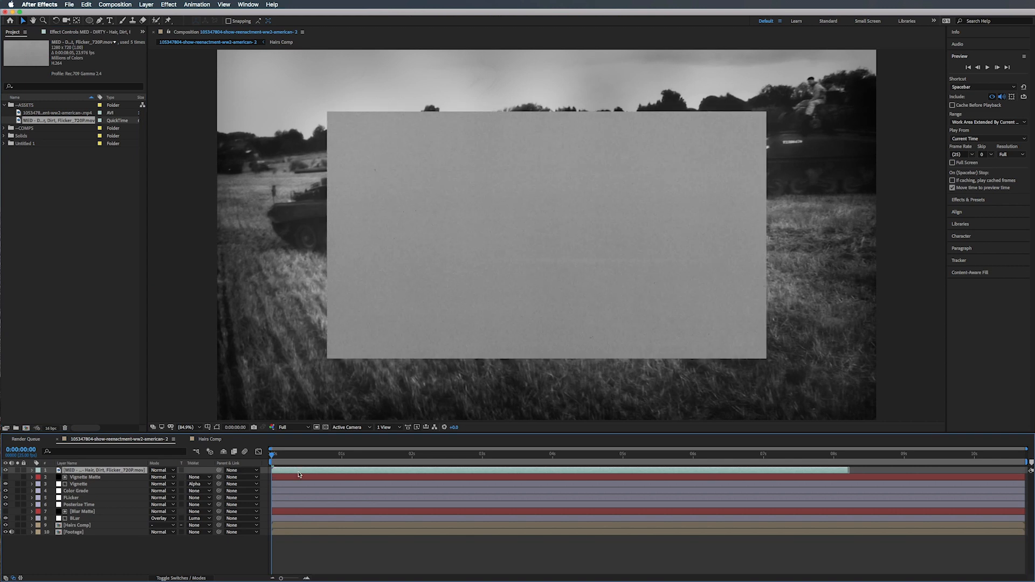
key(s)
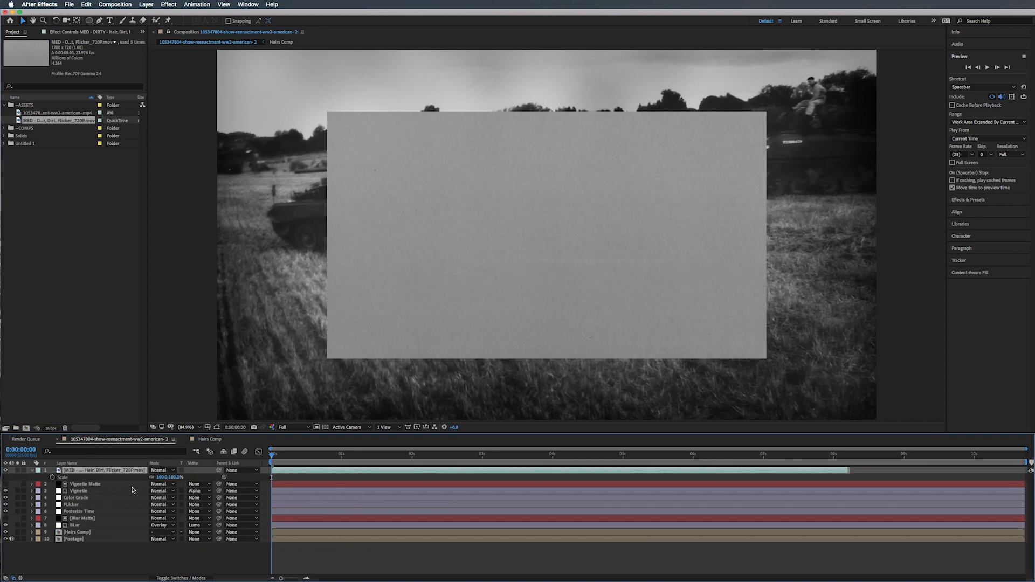
click(175, 477)
text(150)
key(Return)
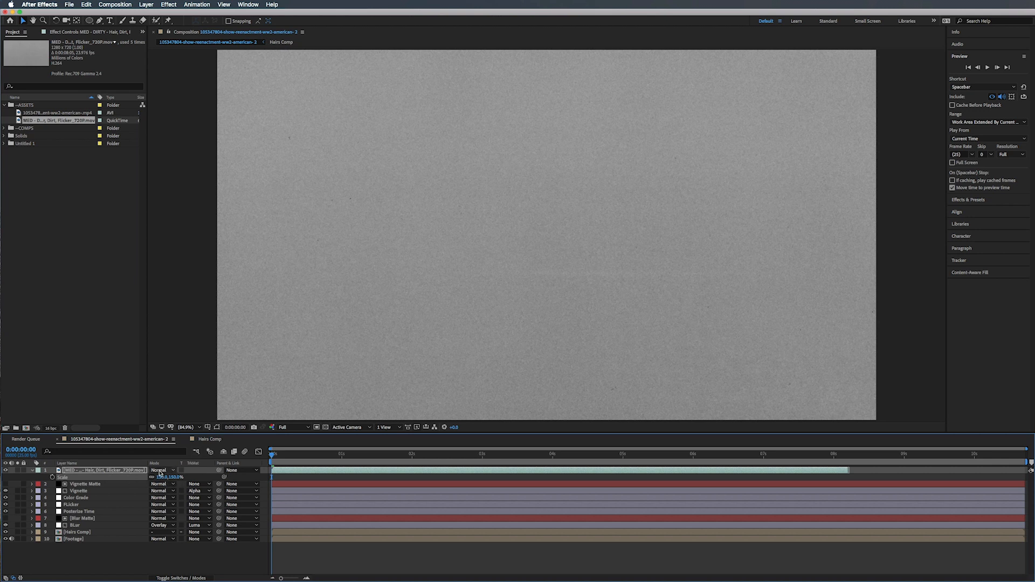
Set the dirt and flicker layer's blending mode to Overlay, duplicate the layer, and preview the composition from the start
click(160, 471)
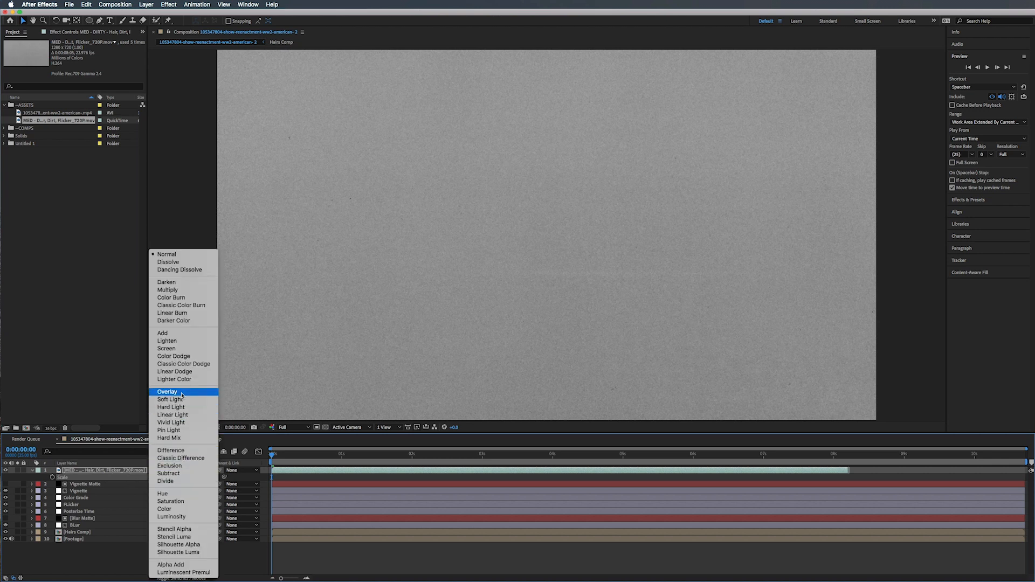
click(167, 392)
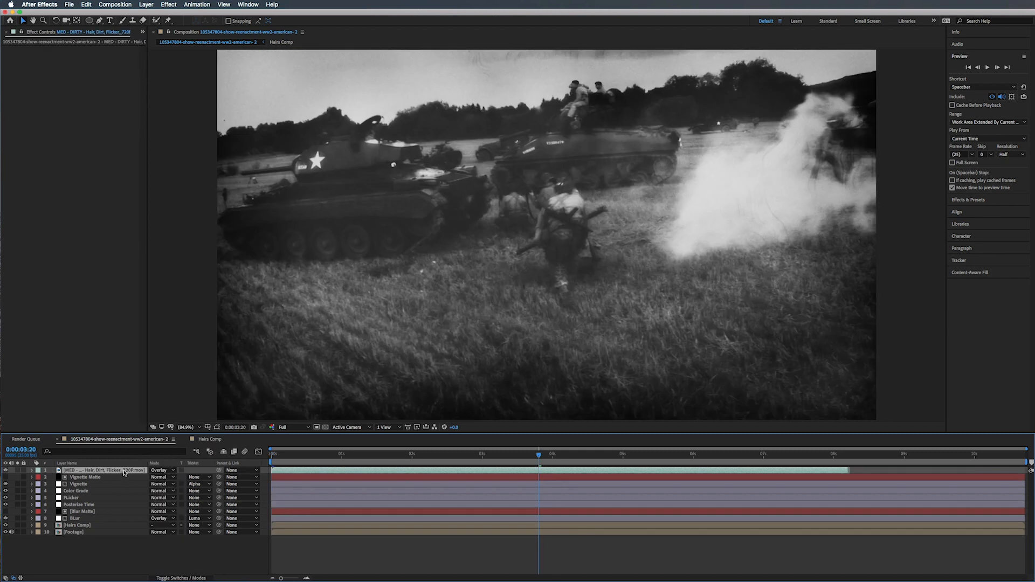
key(super+d)
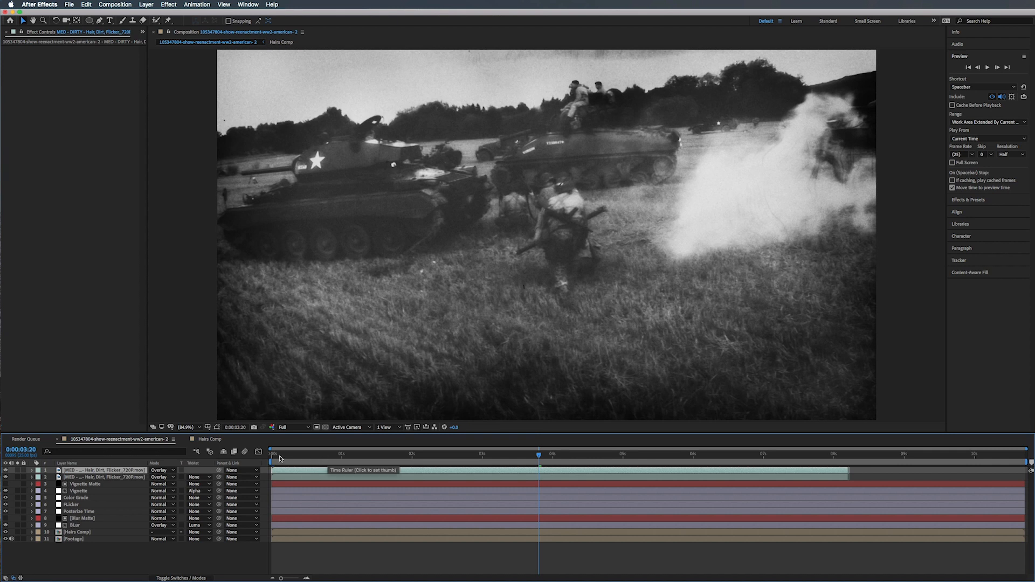
drag(280, 459, 270, 459)
key(space)
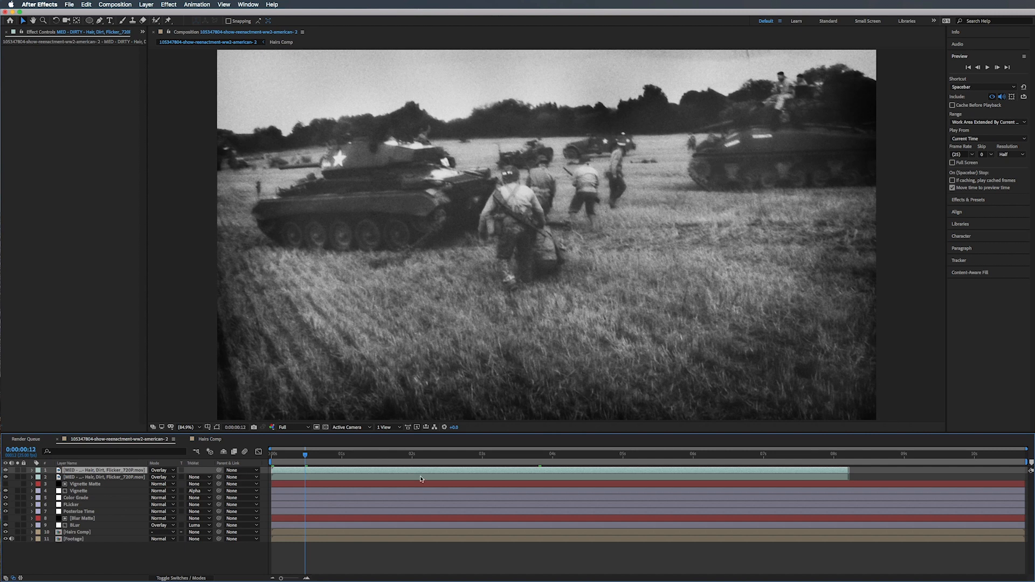
Duplicate both dirt and flicker layers and move the copies to start where the original clips end
shift+click(834, 479)
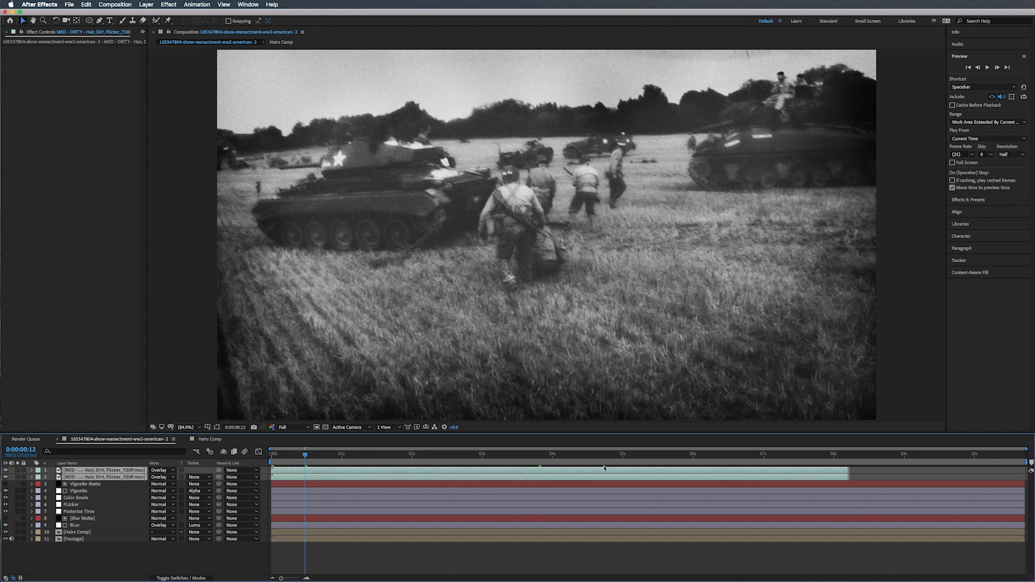
key(super+d)
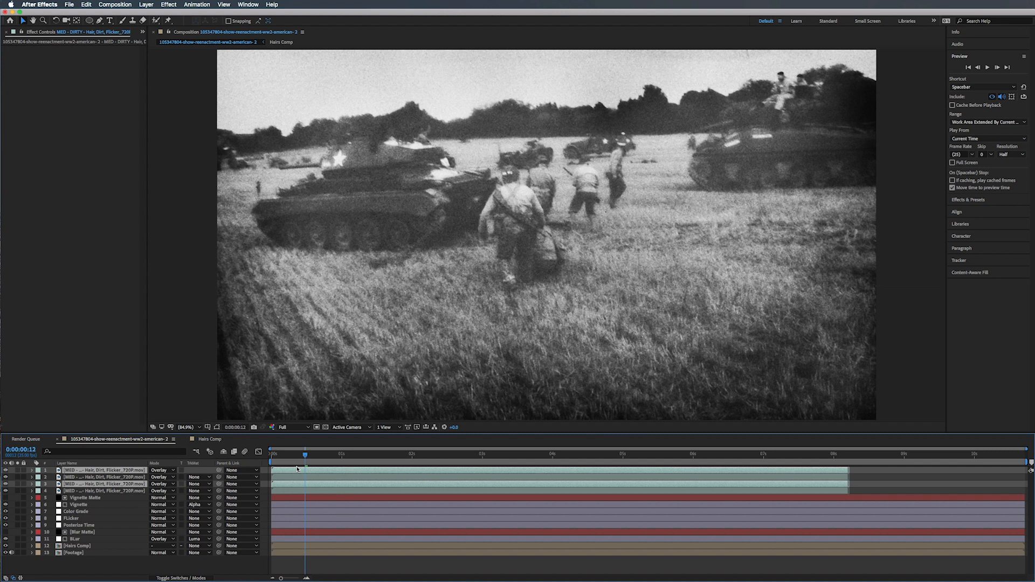
shift+click(296, 468)
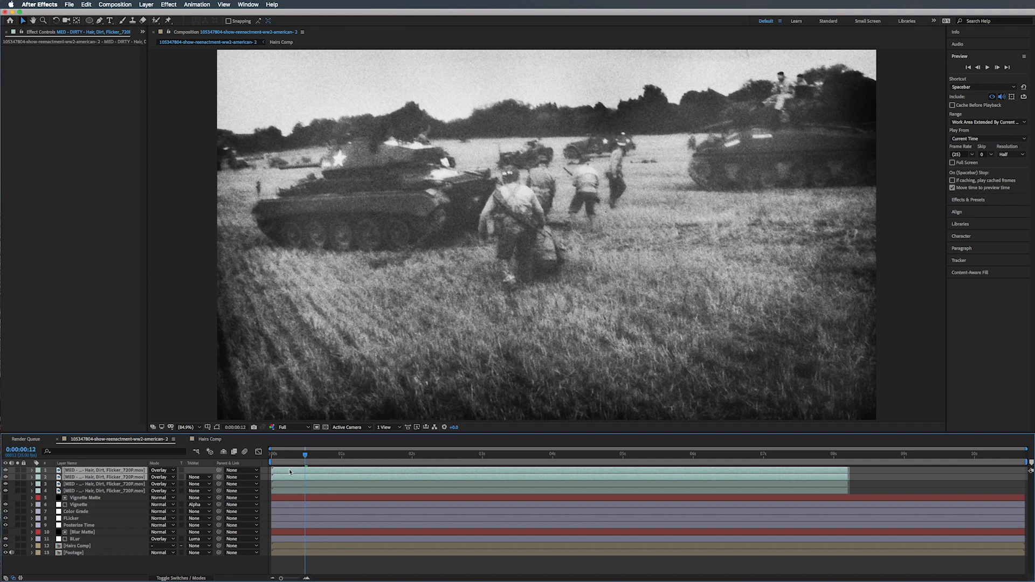
drag(289, 472, 861, 466)
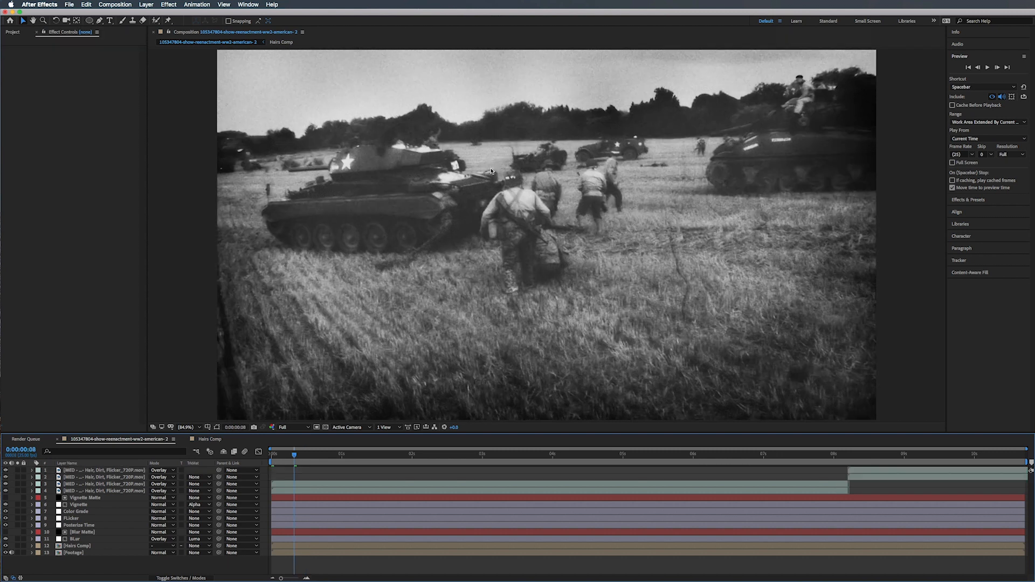
Pre-compose all layers from the top dirt clip down to Footage, keeping the name Pre-comp 1 and moving all attributes
click(103, 471)
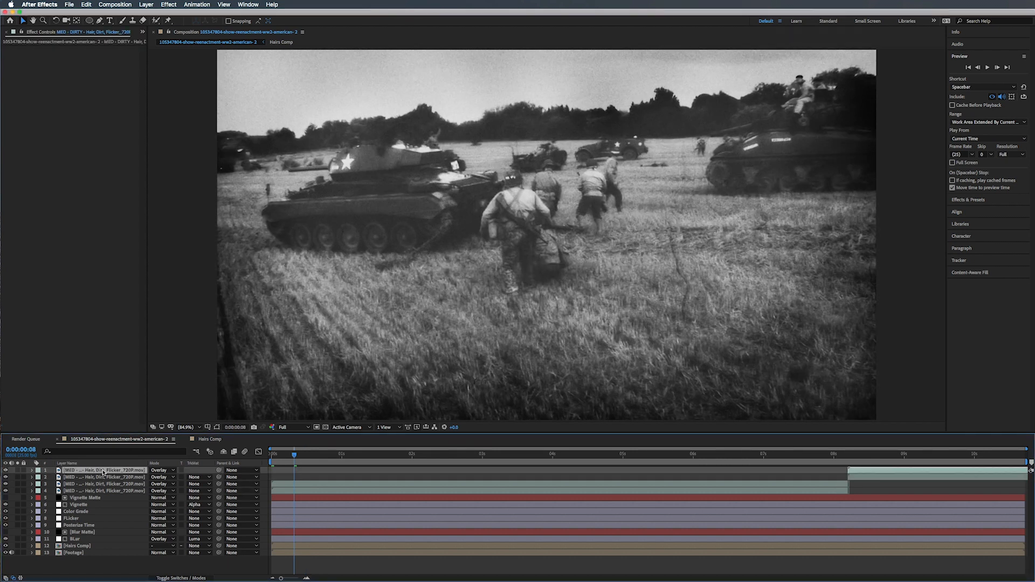
shift+click(87, 553)
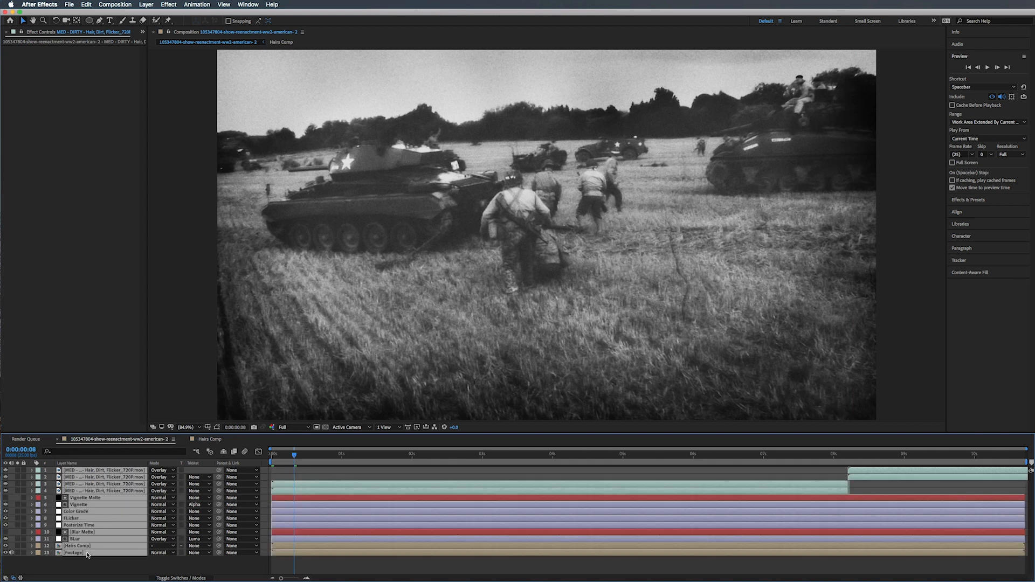
key(super+shift+c)
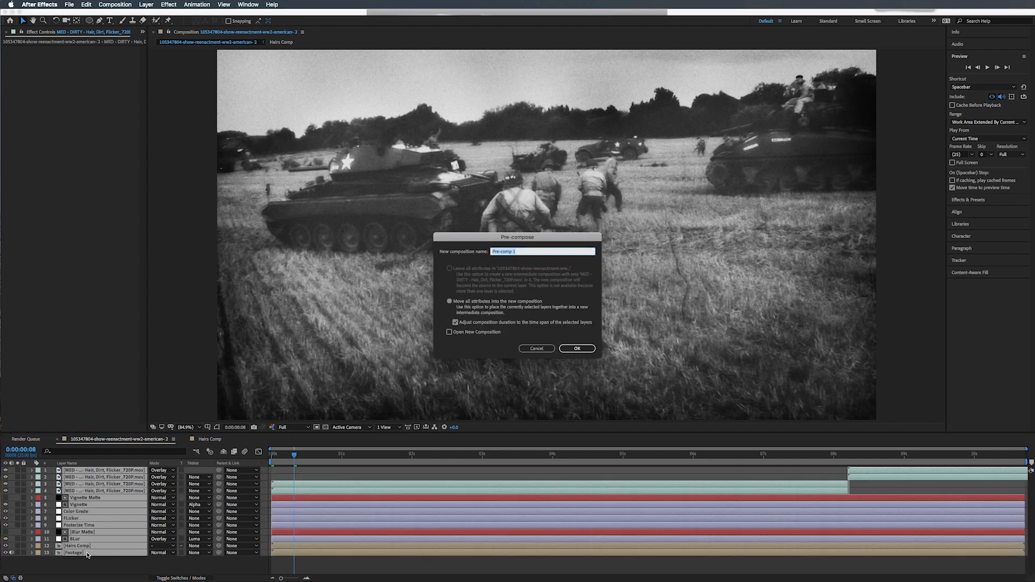
click(575, 348)
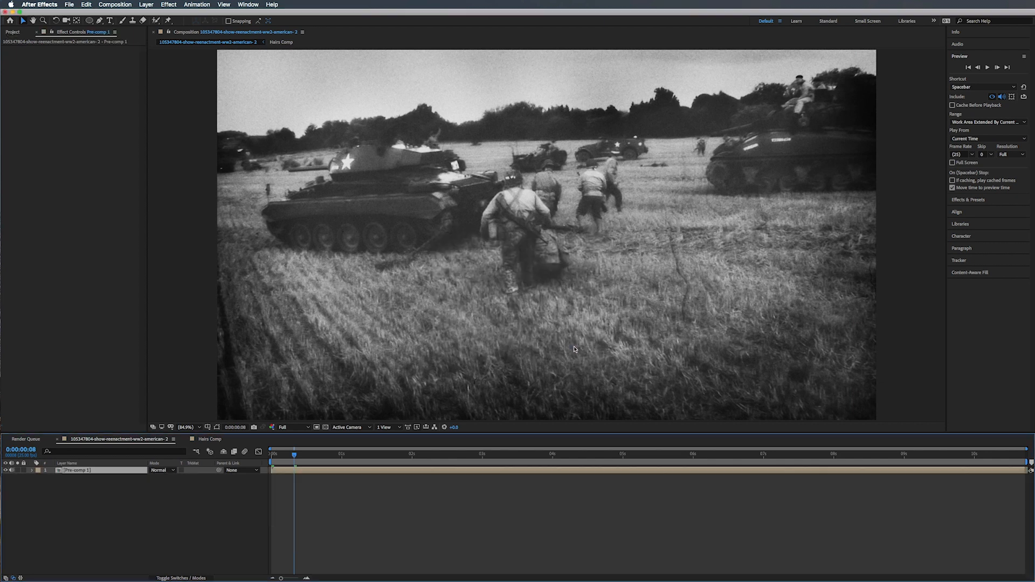
Preview the main composition, and open Pre-comp 1 to play its layers
click(303, 454)
key(space)
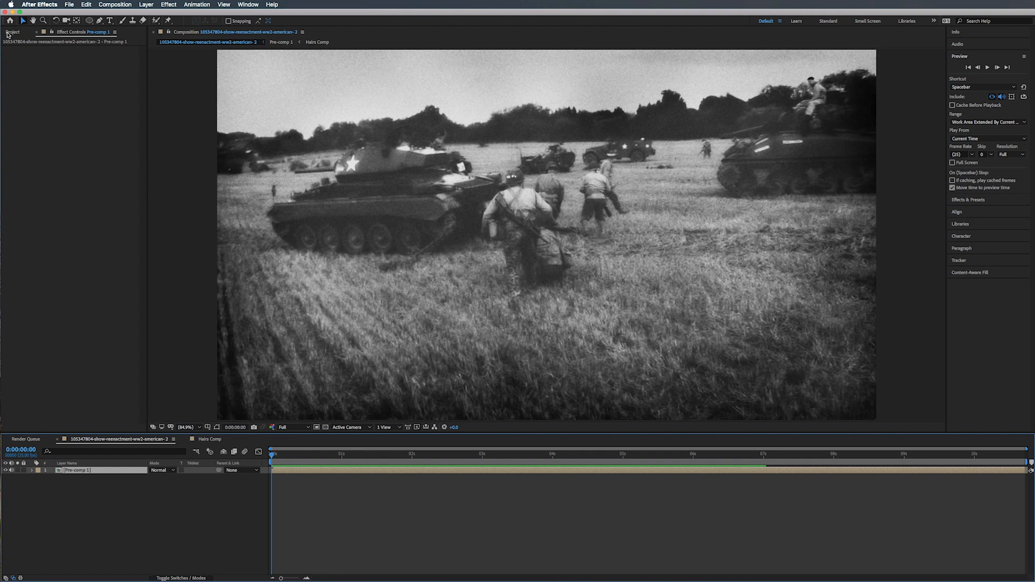
click(201, 439)
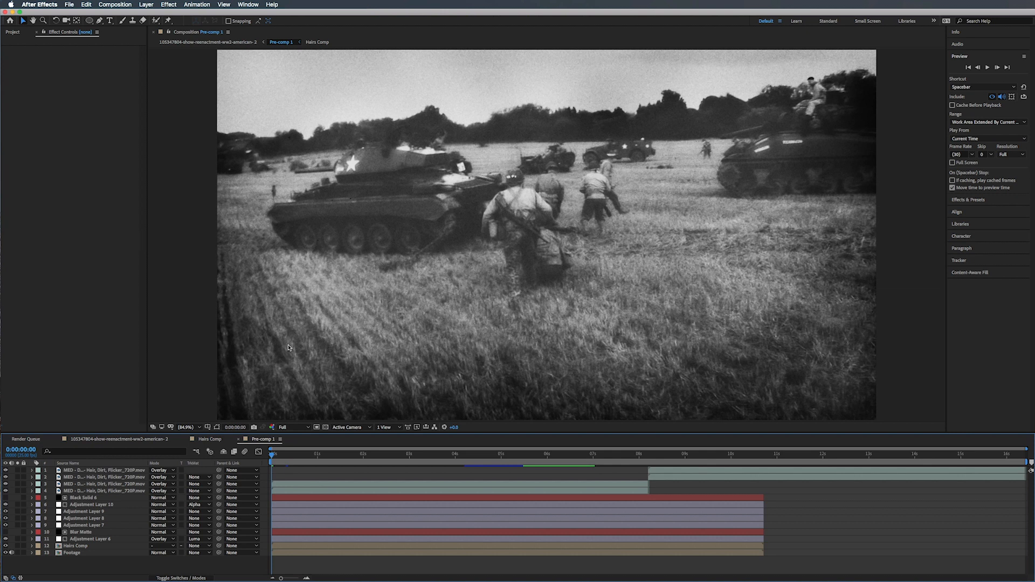
key(space)
key(space)
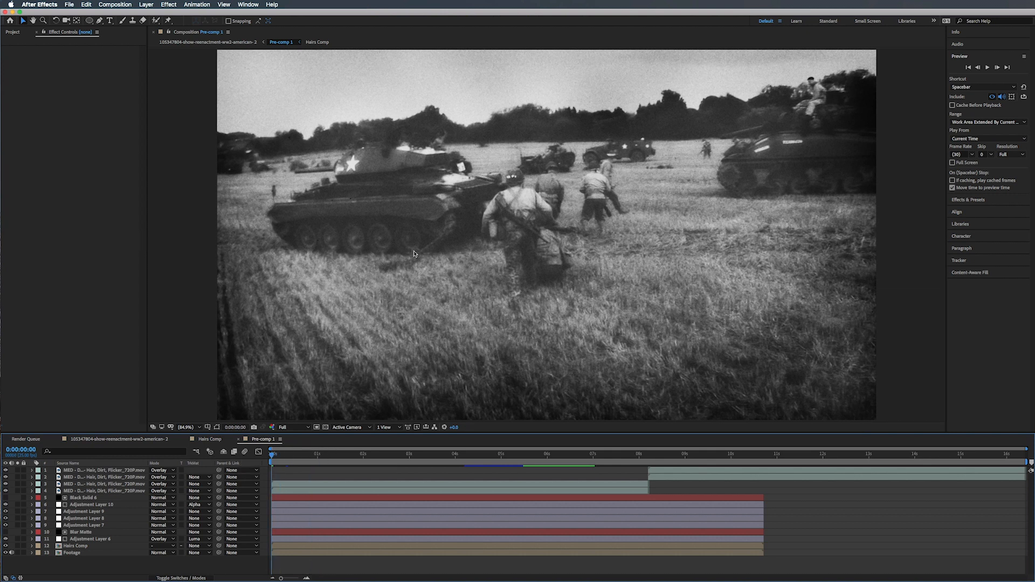